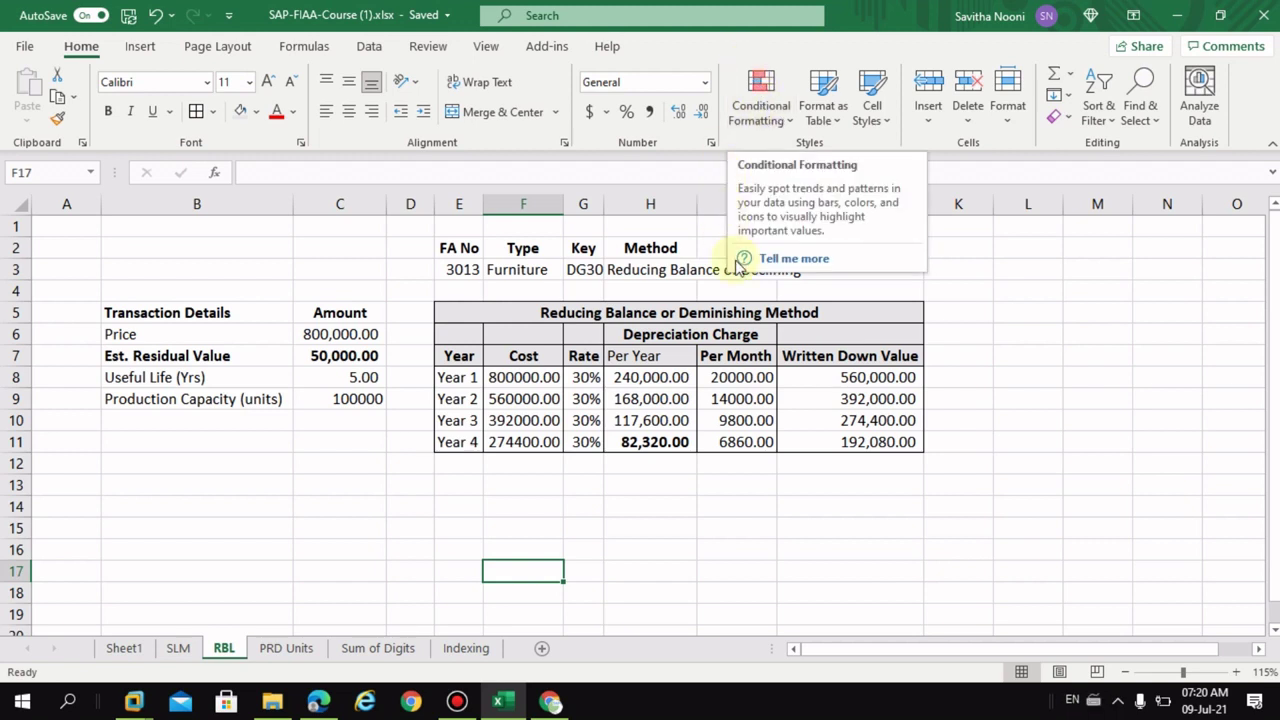
- Change the Year 1–4 reducing-balance rates in G8–G11 from 30% to 50%, then minimize Excel
left_click(615, 505)
left_click(584, 378)
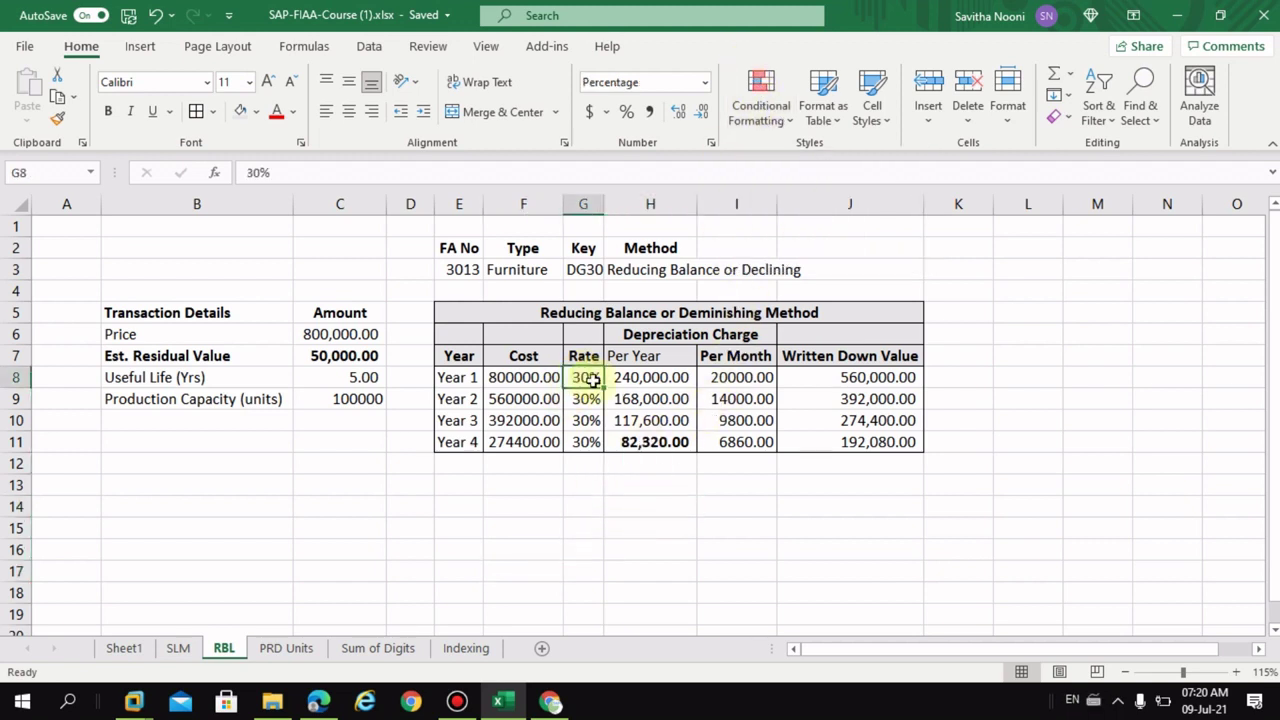
type("50")
key("Return")
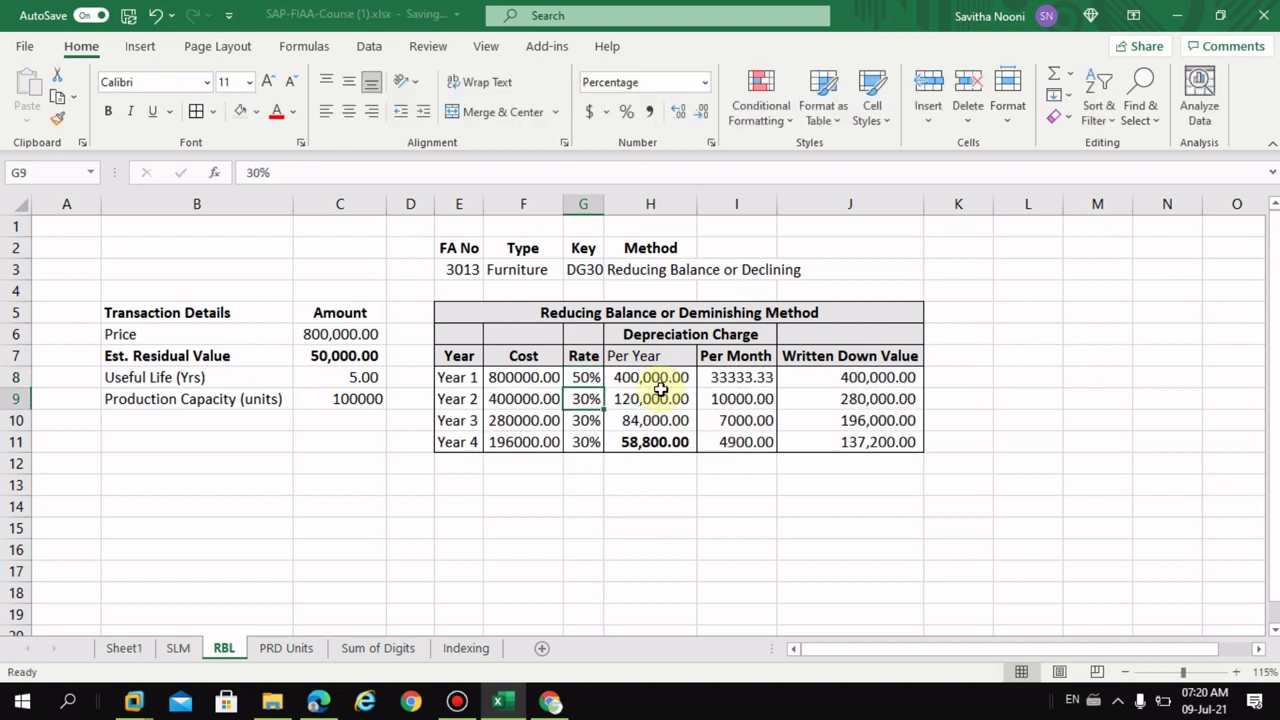
type("50")
key("Return")
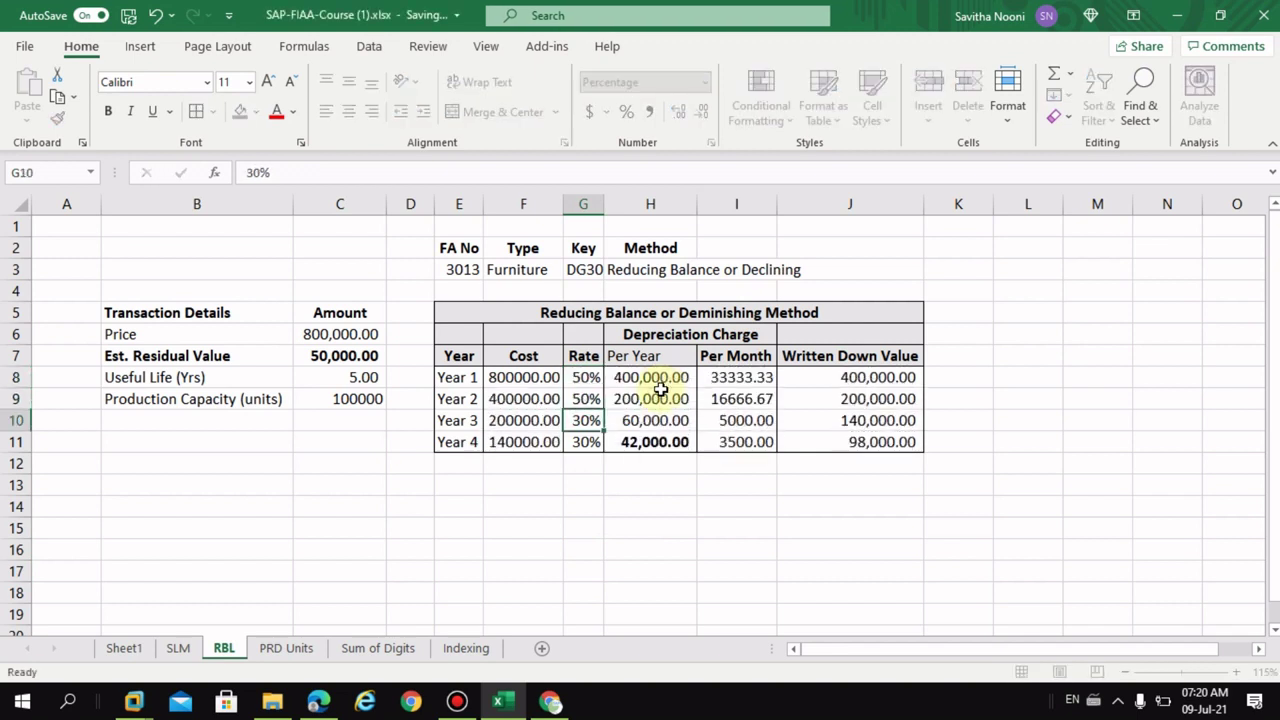
type("50")
key("Return")
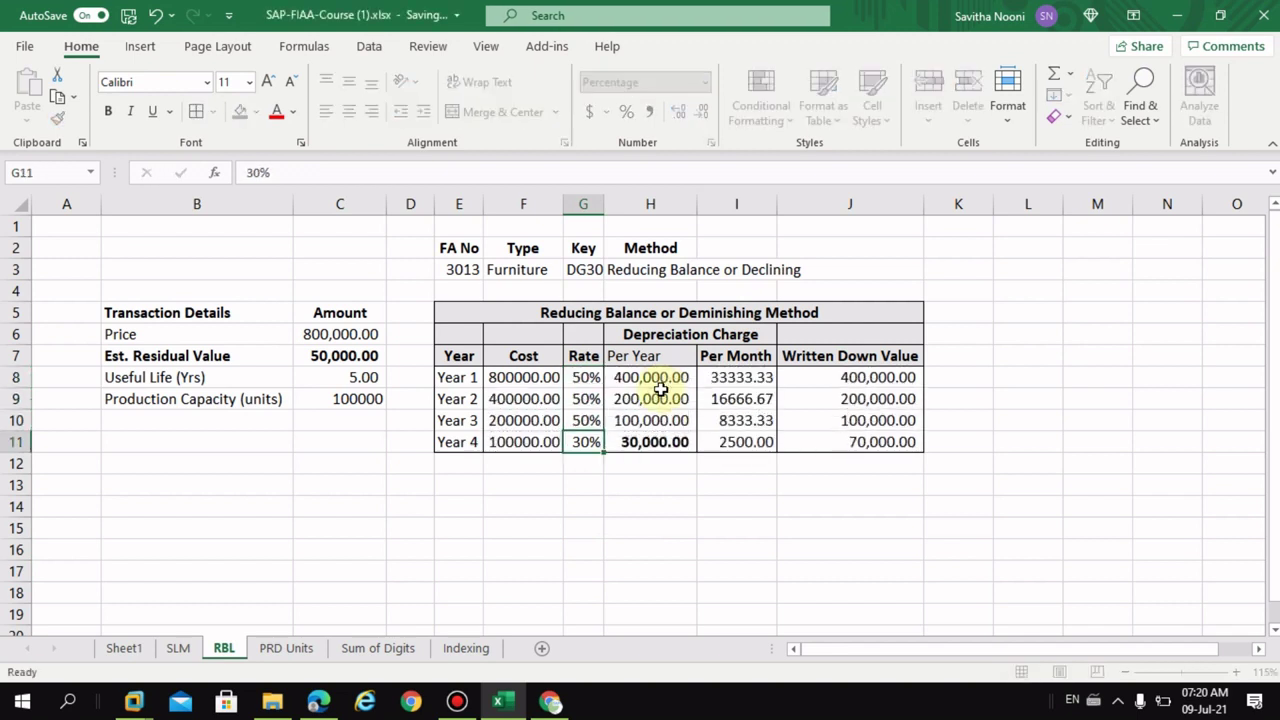
type("50")
key("Return")
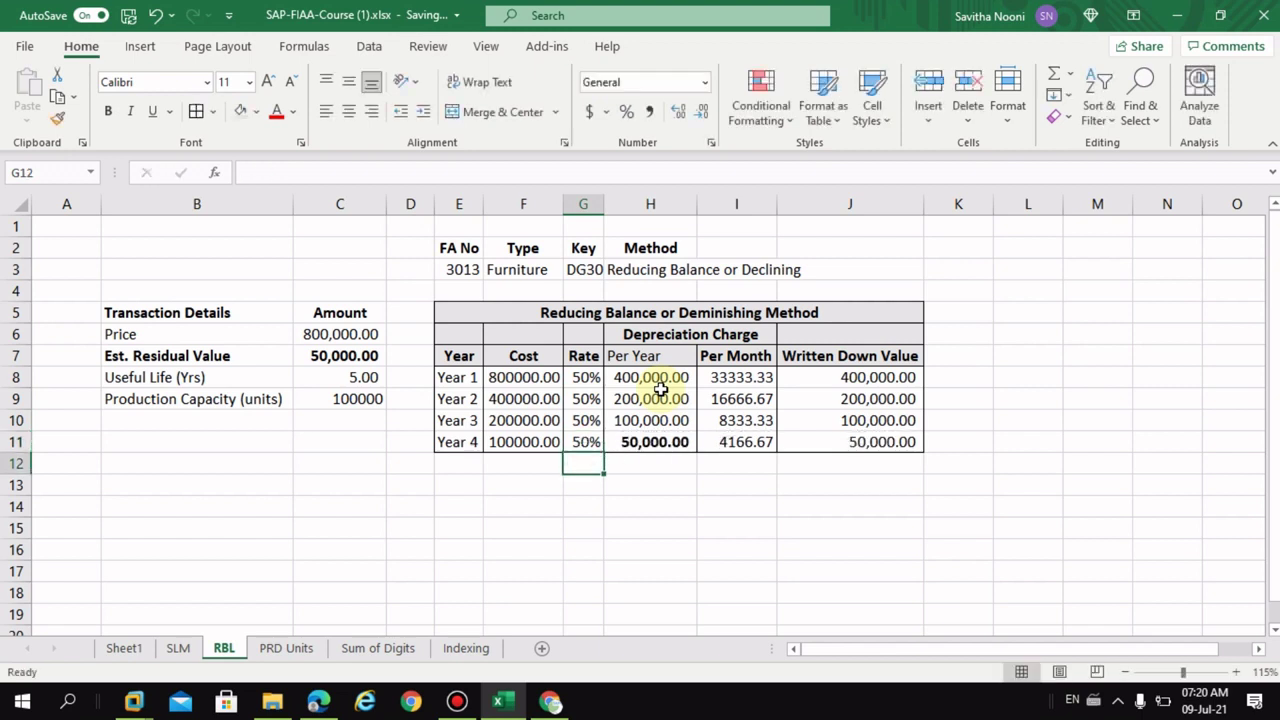
left_click(554, 520)
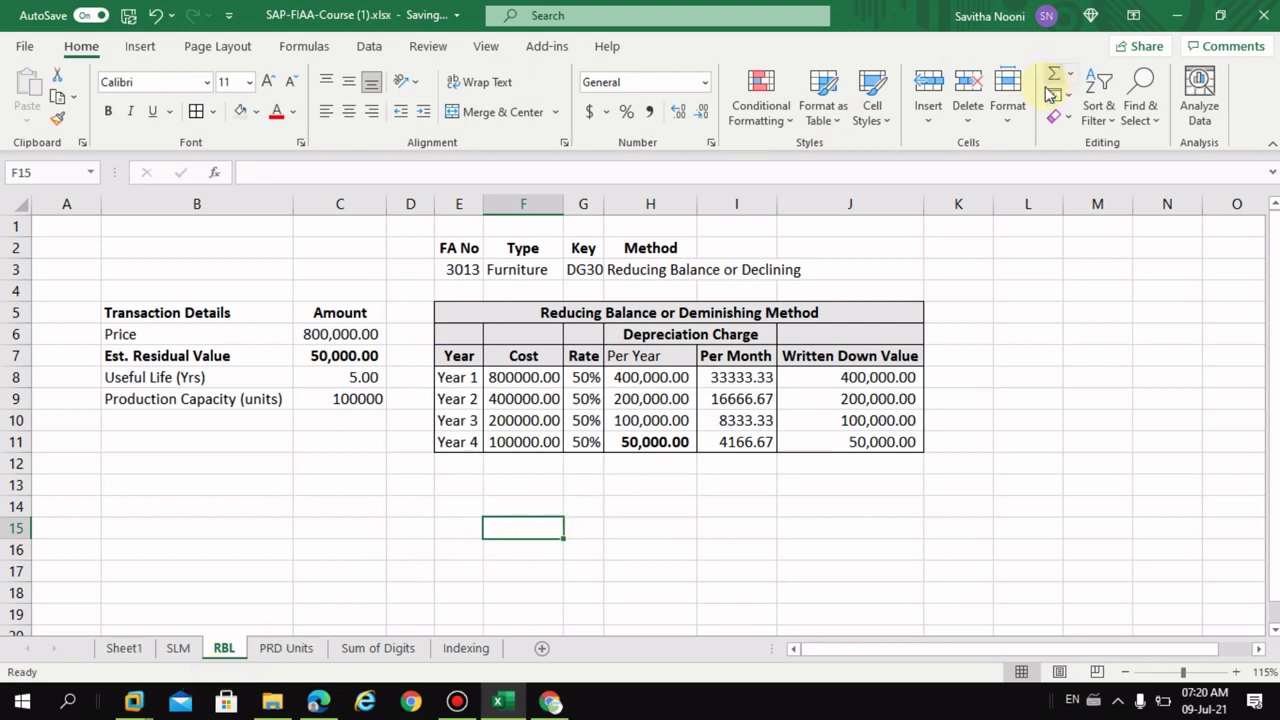
left_click(1178, 14)
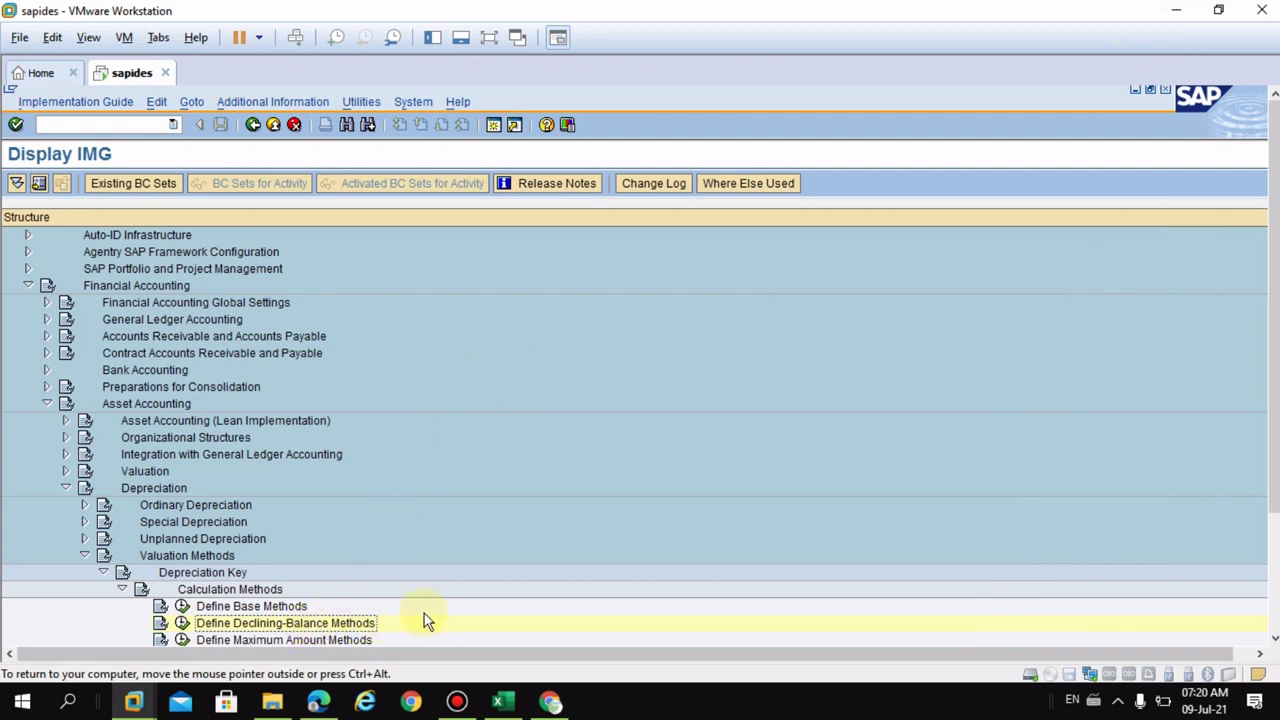
- Switch the SAP session window to full screen
scroll(218, 424, "up", 2)
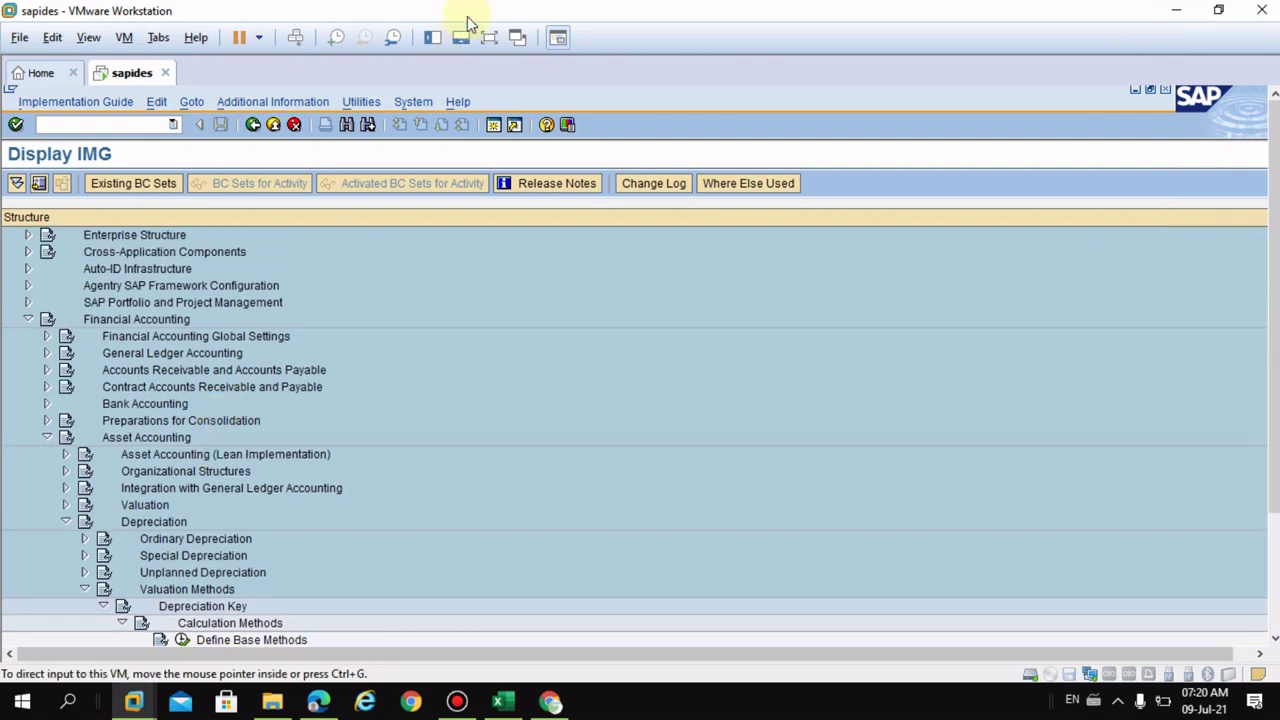
left_click(489, 37)
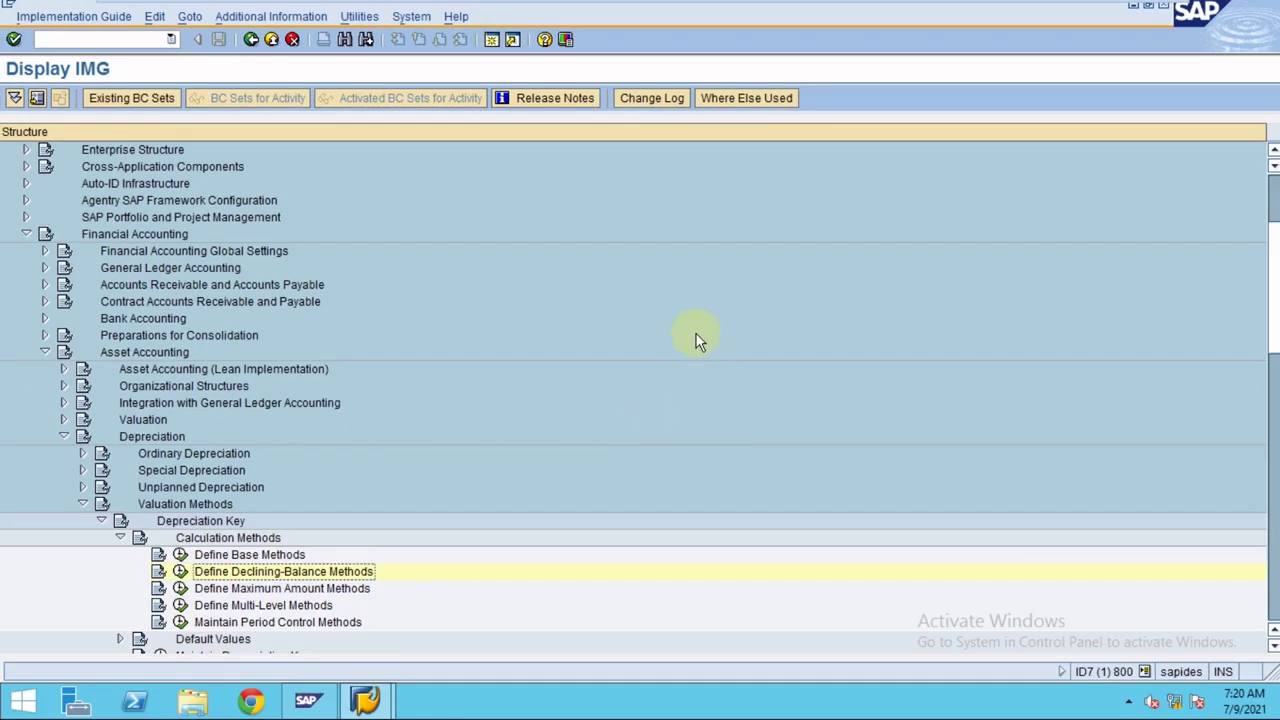
mouse_move(604, 8)
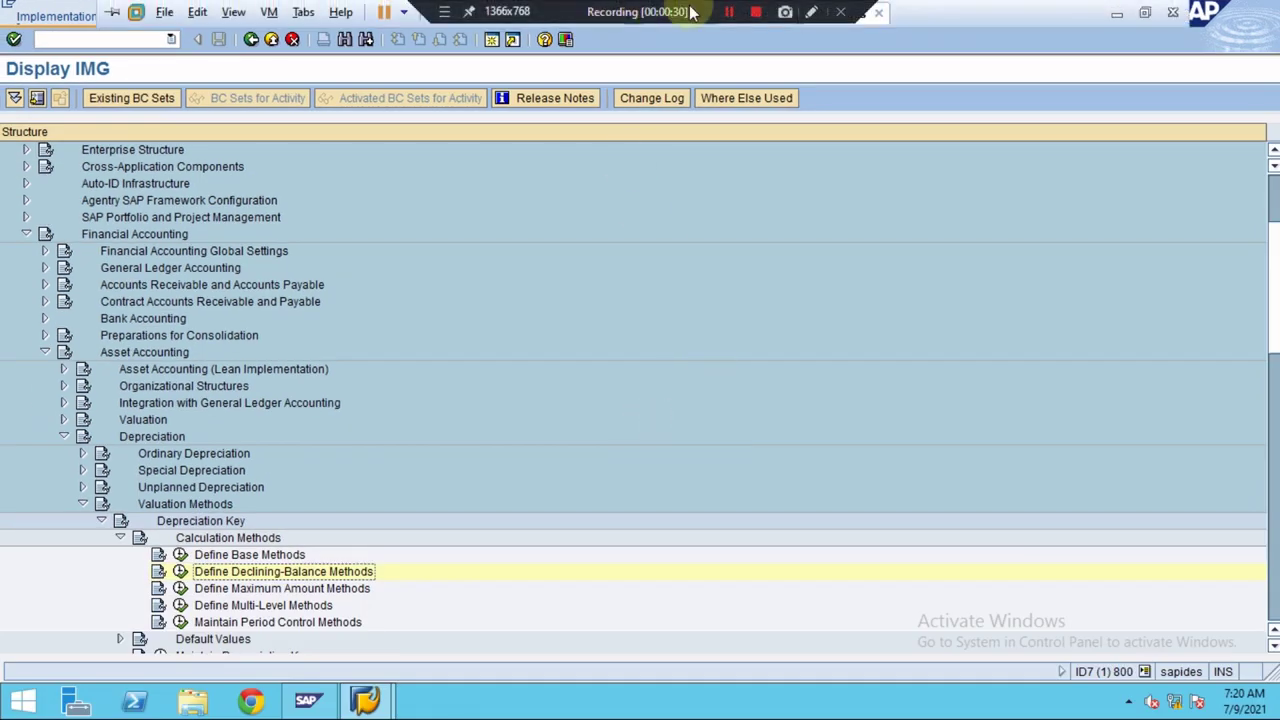
left_click(812, 14)
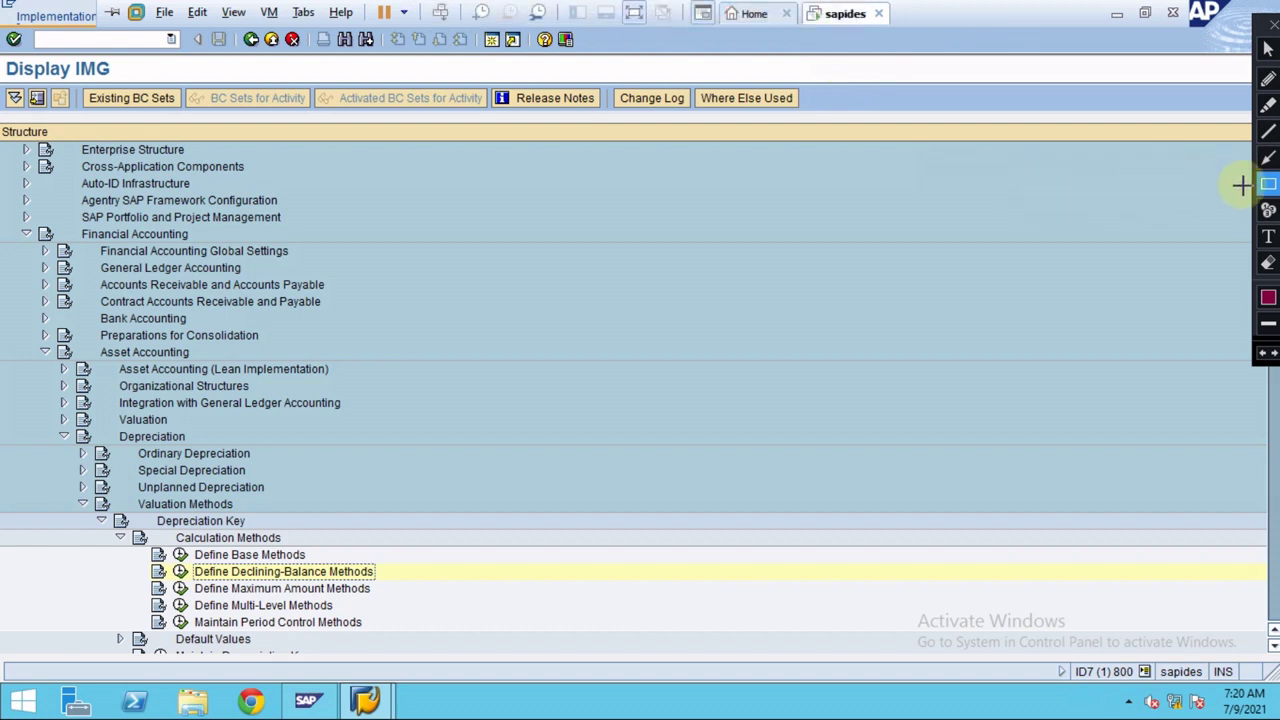
left_click(1266, 212)
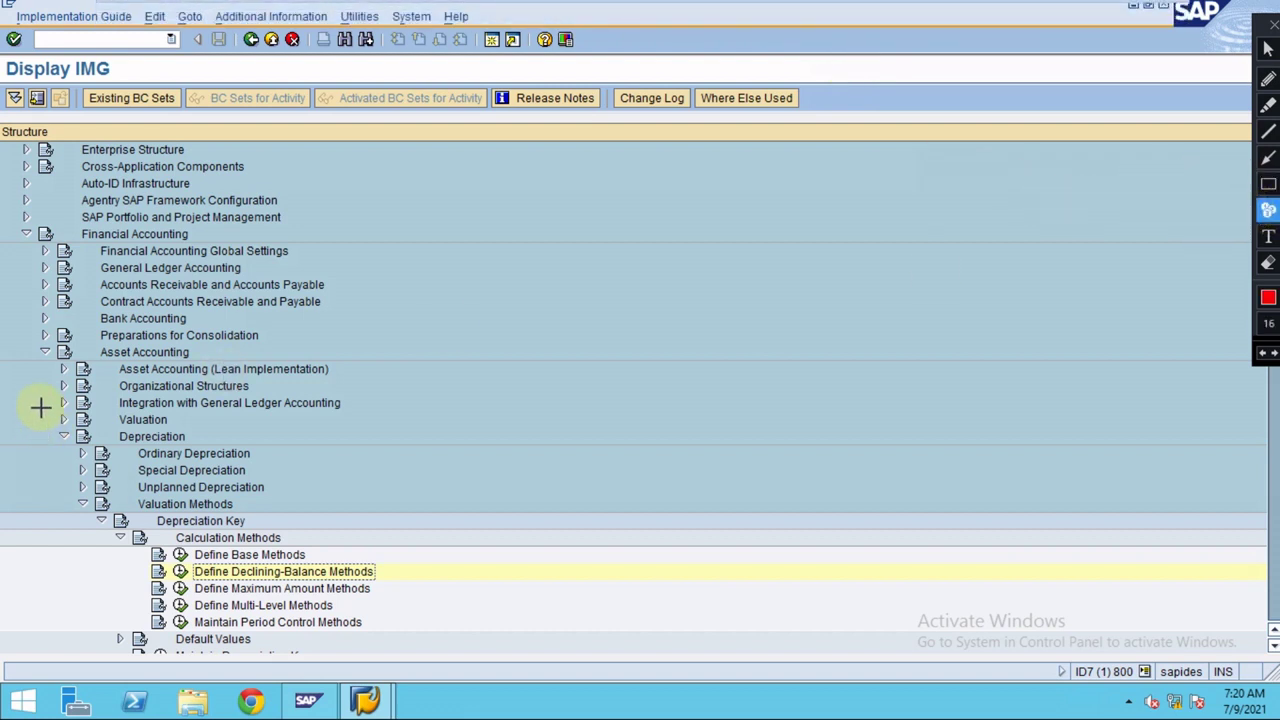
- Expand the IMG tree from Financial Accounting down to Depreciation Key > Calculation Methods
left_click(190, 234)
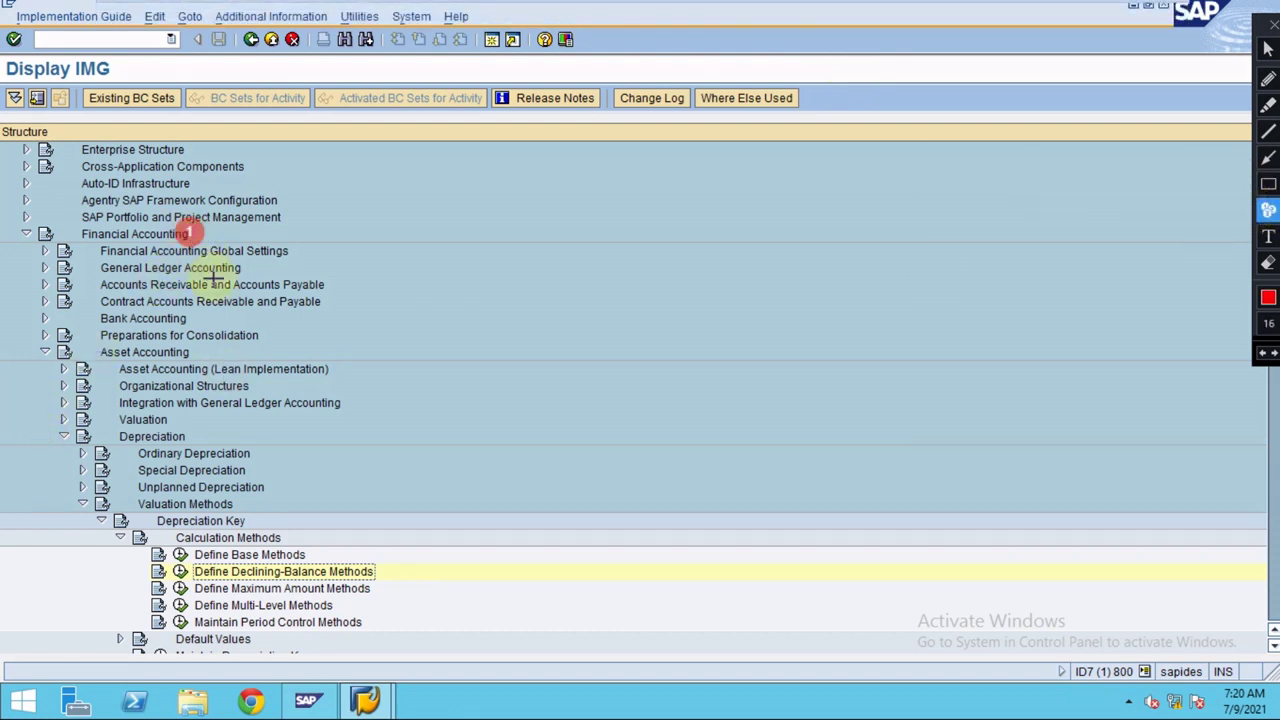
left_click(195, 350)
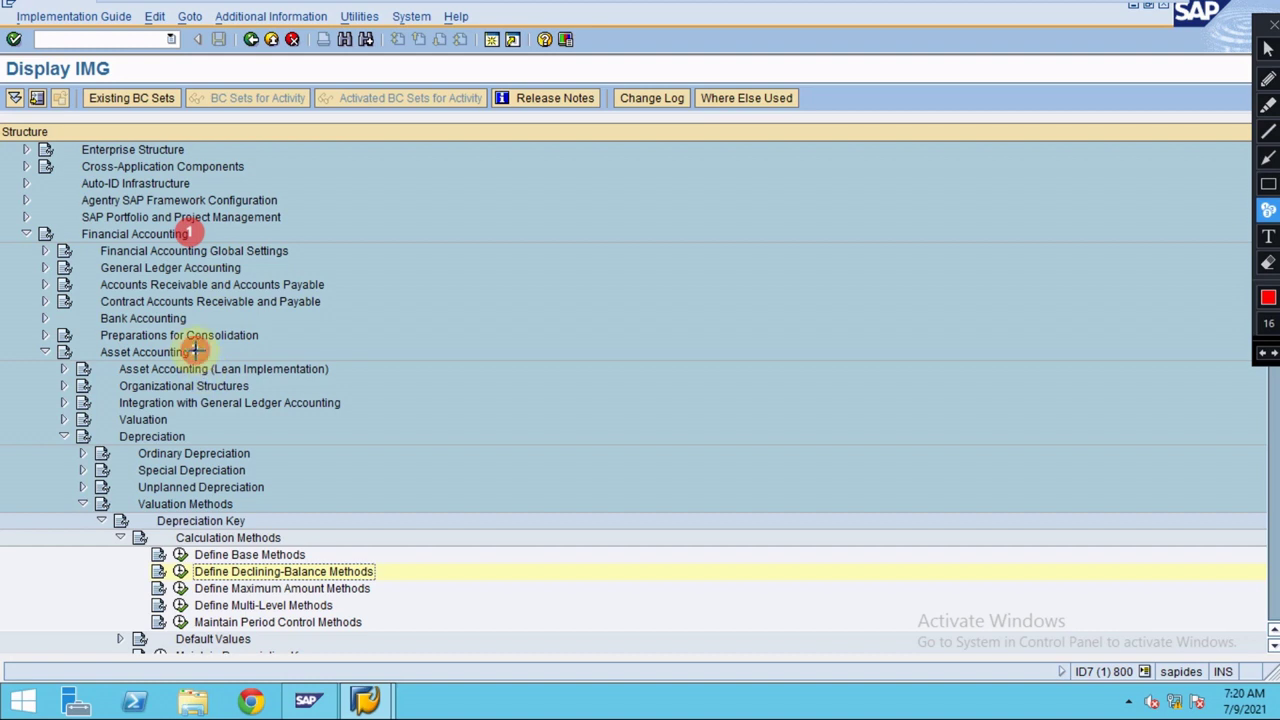
left_click(188, 436)
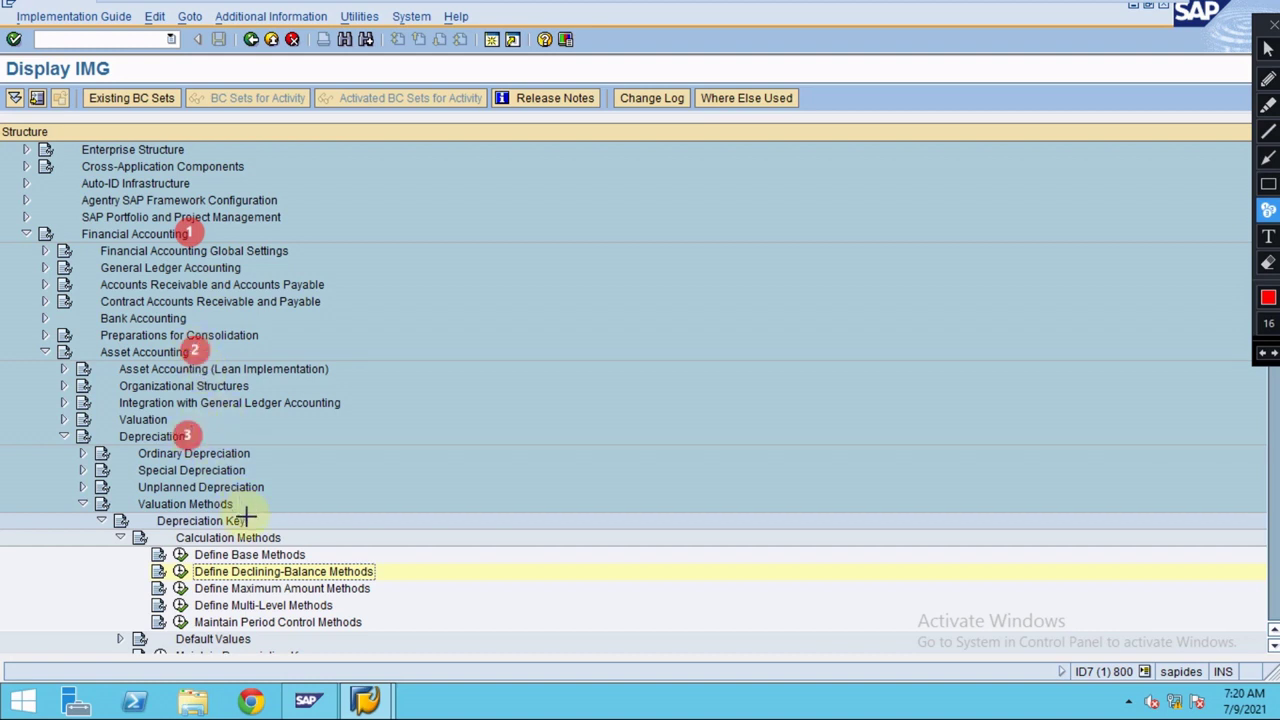
left_click(246, 516)
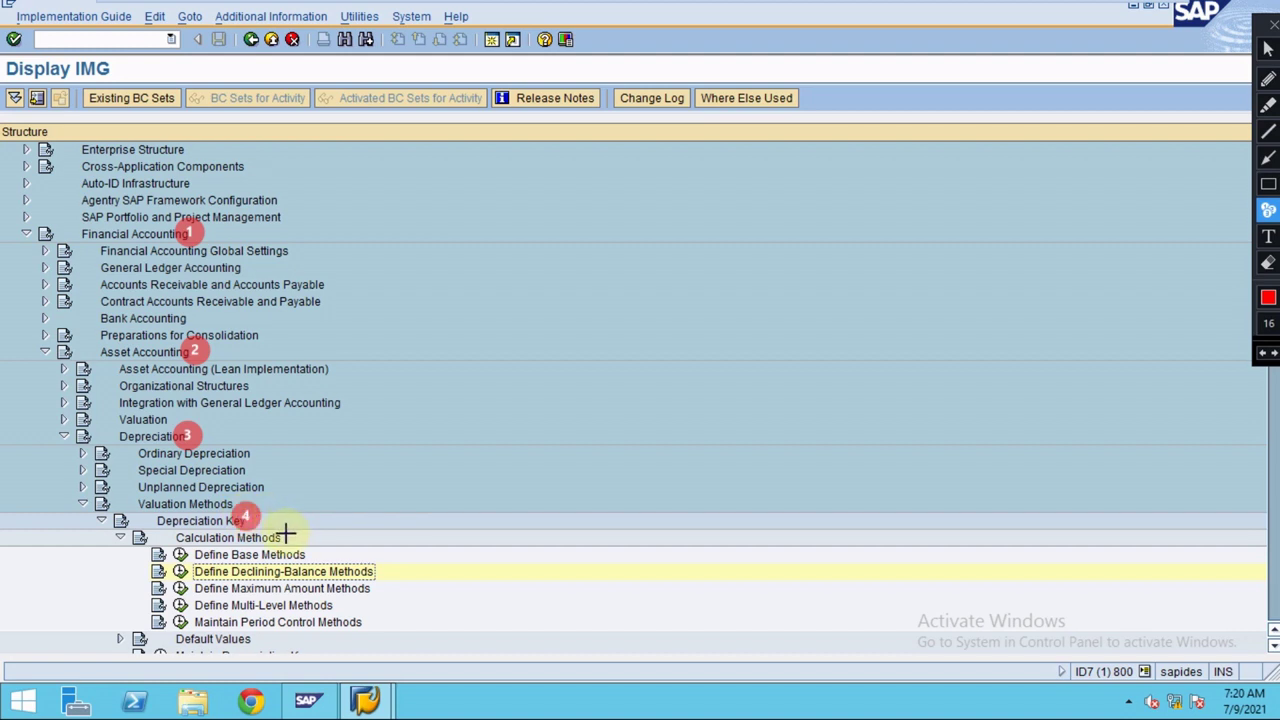
left_click(286, 535)
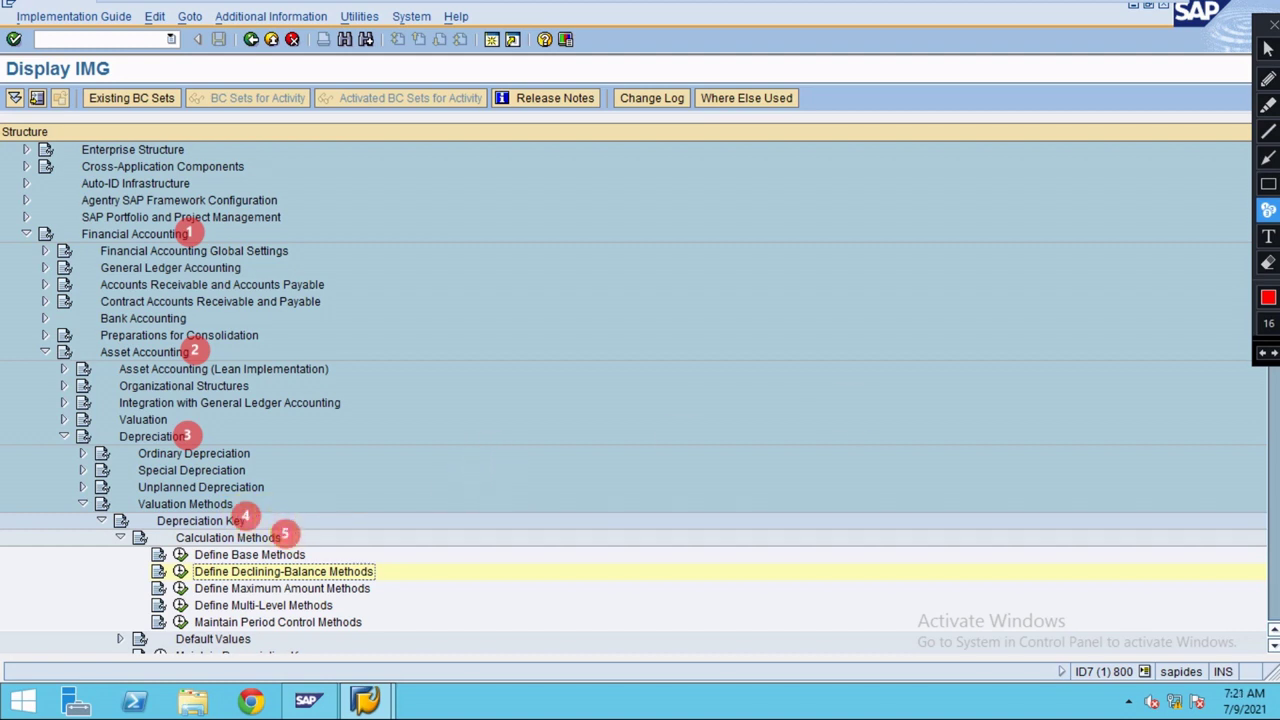
left_click(1268, 184)
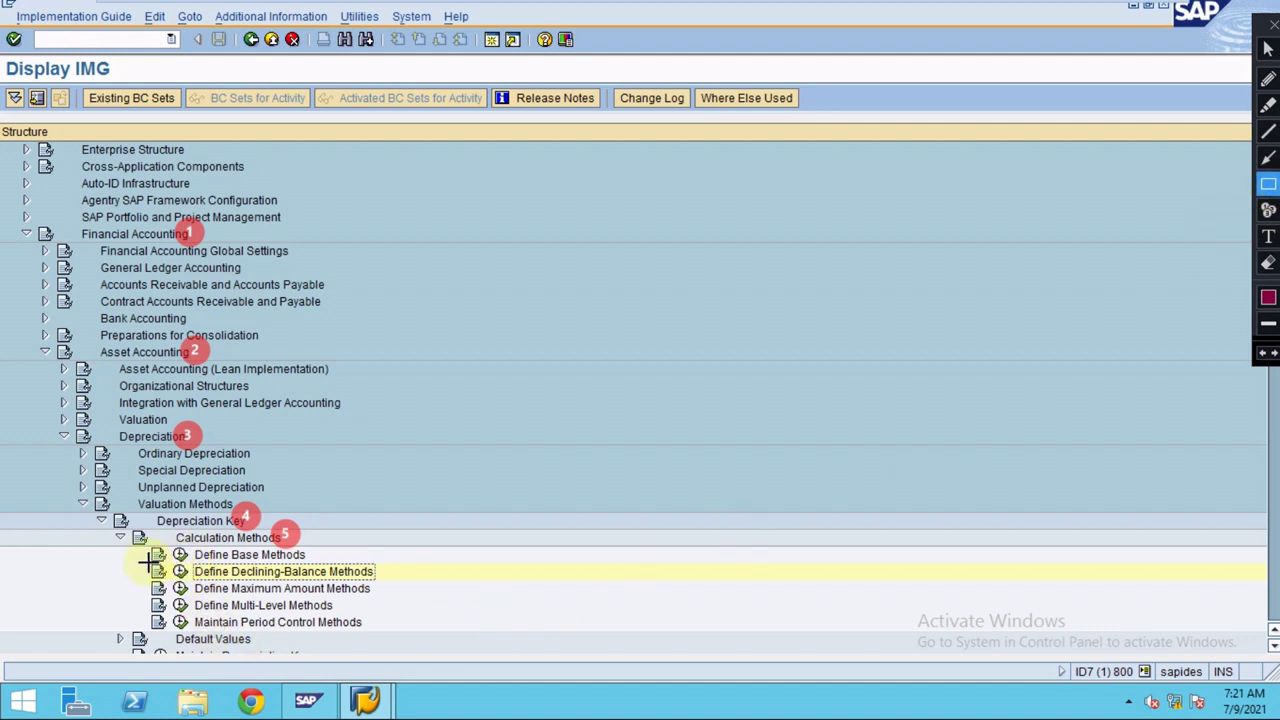
left_click_drag(146, 563, 376, 581)
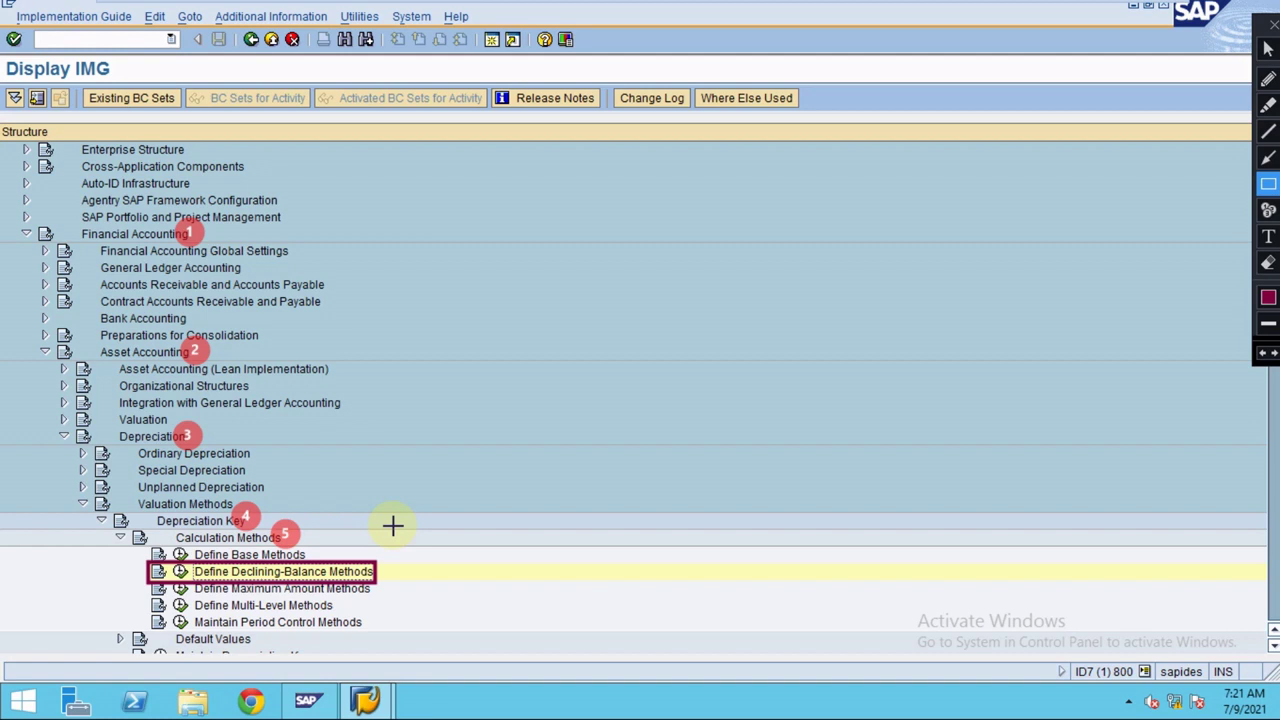
- Open Define Declining-Balance Methods for chart 1CN, select method 004 and focus its 3.00 factor cell
left_click(180, 571)
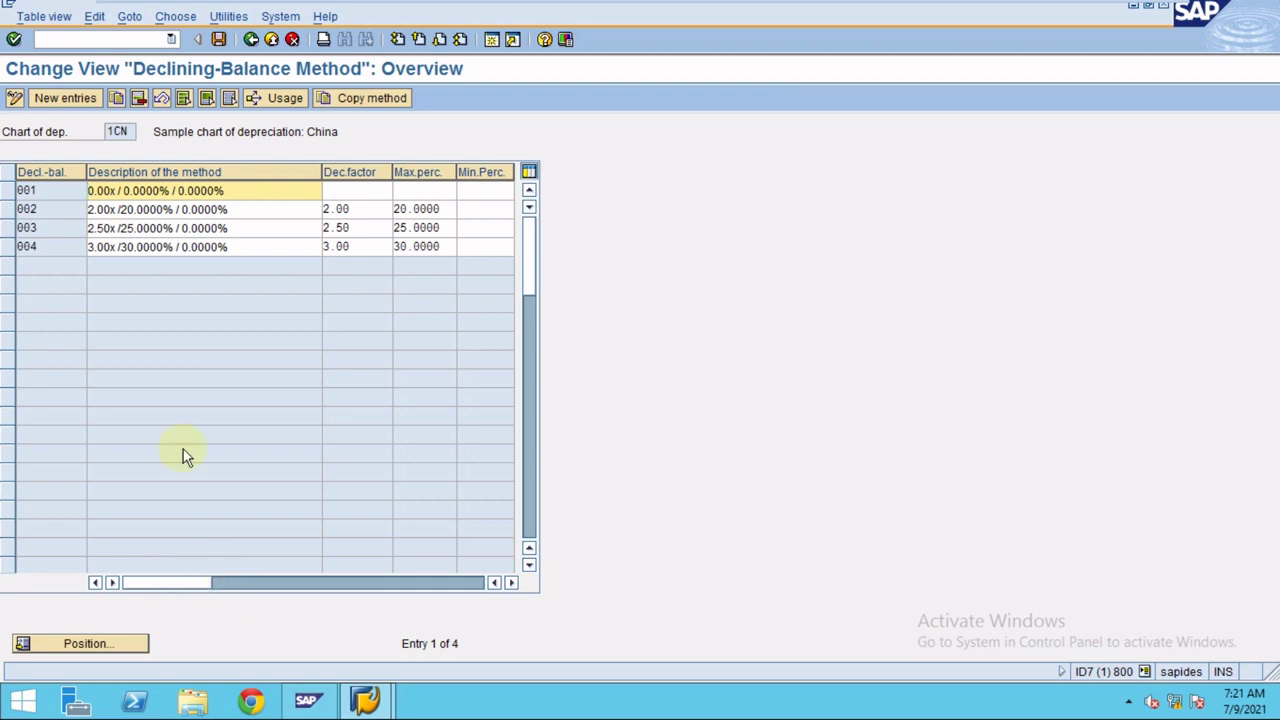
left_click(131, 210)
left_click(130, 229)
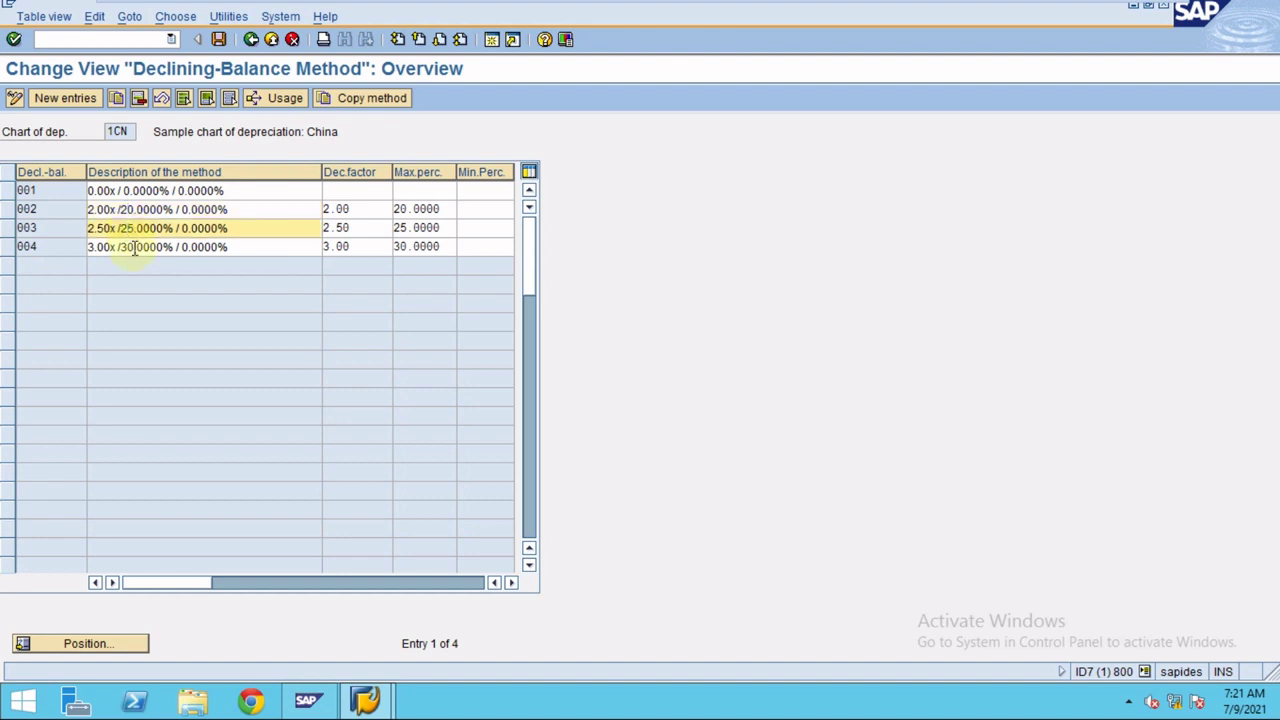
left_click(133, 248)
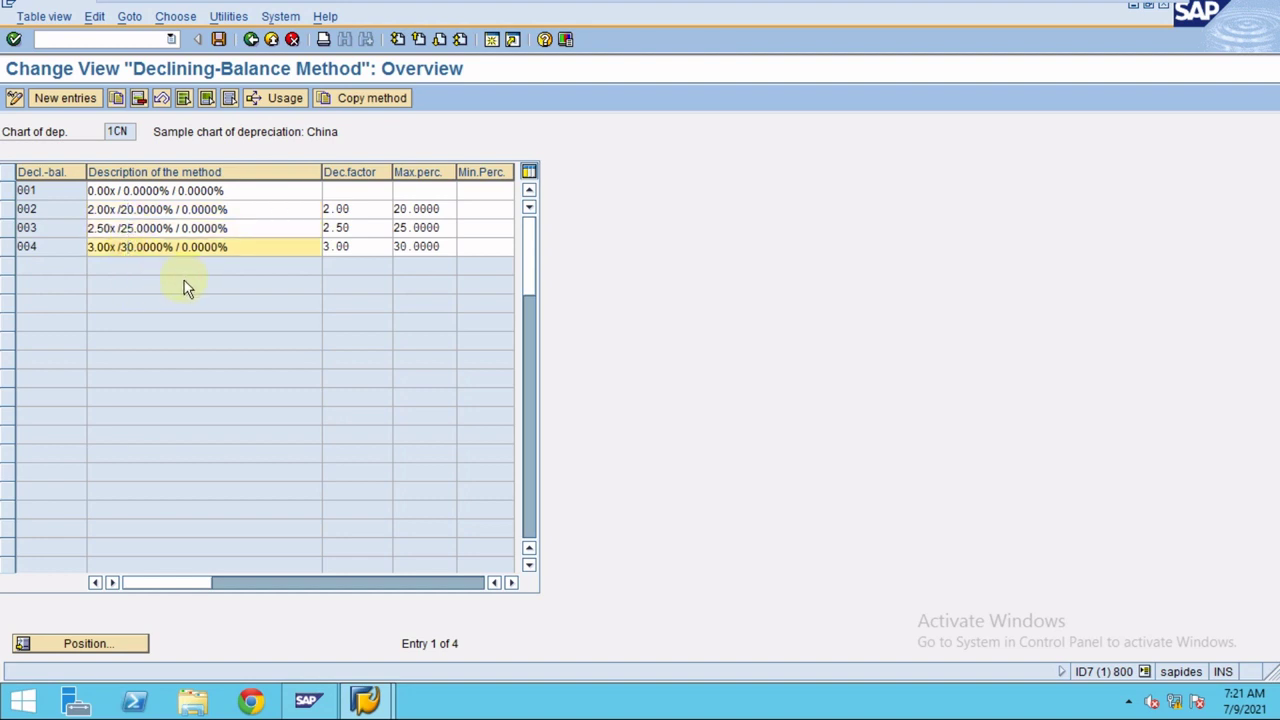
left_click(8, 248)
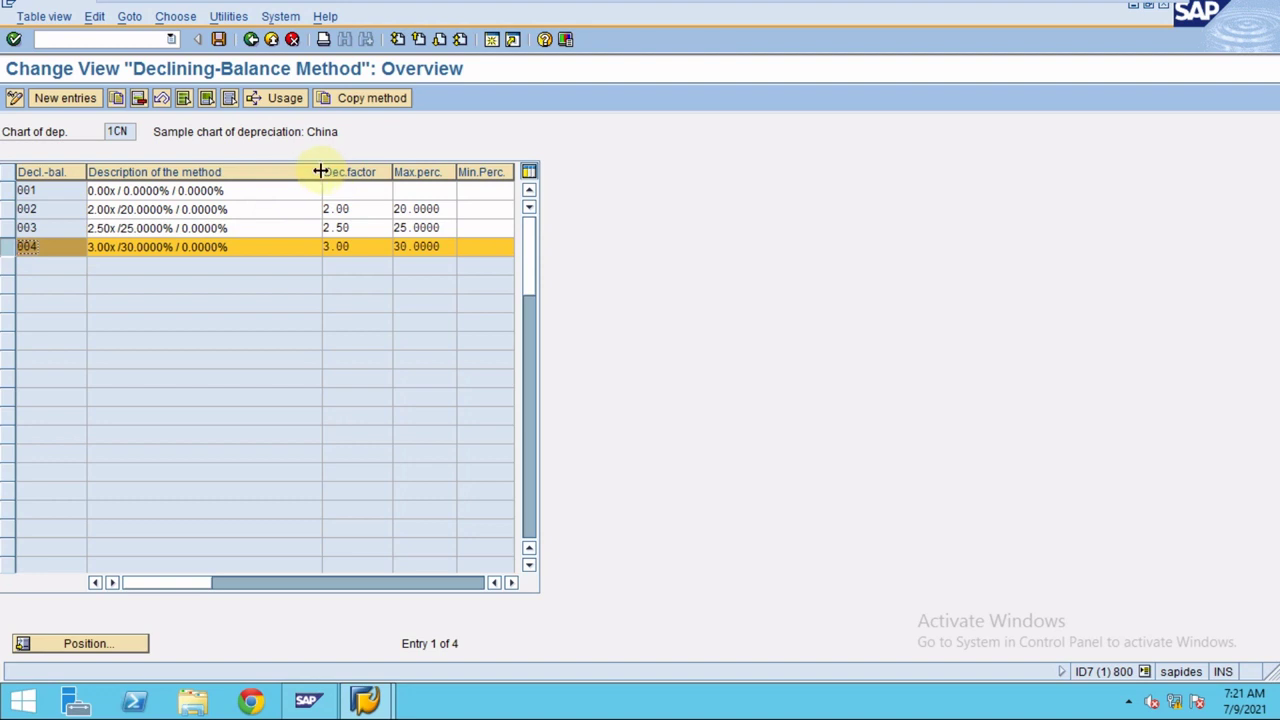
left_click_drag(321, 172, 269, 172)
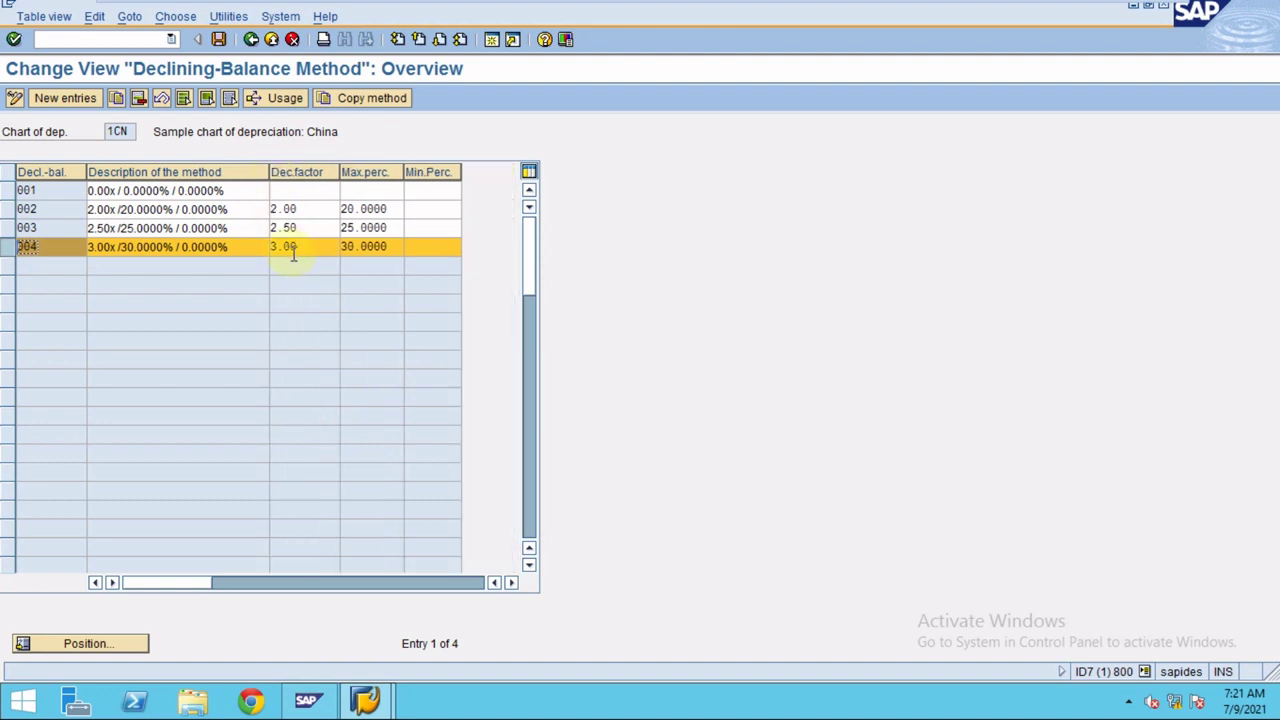
left_click(293, 248)
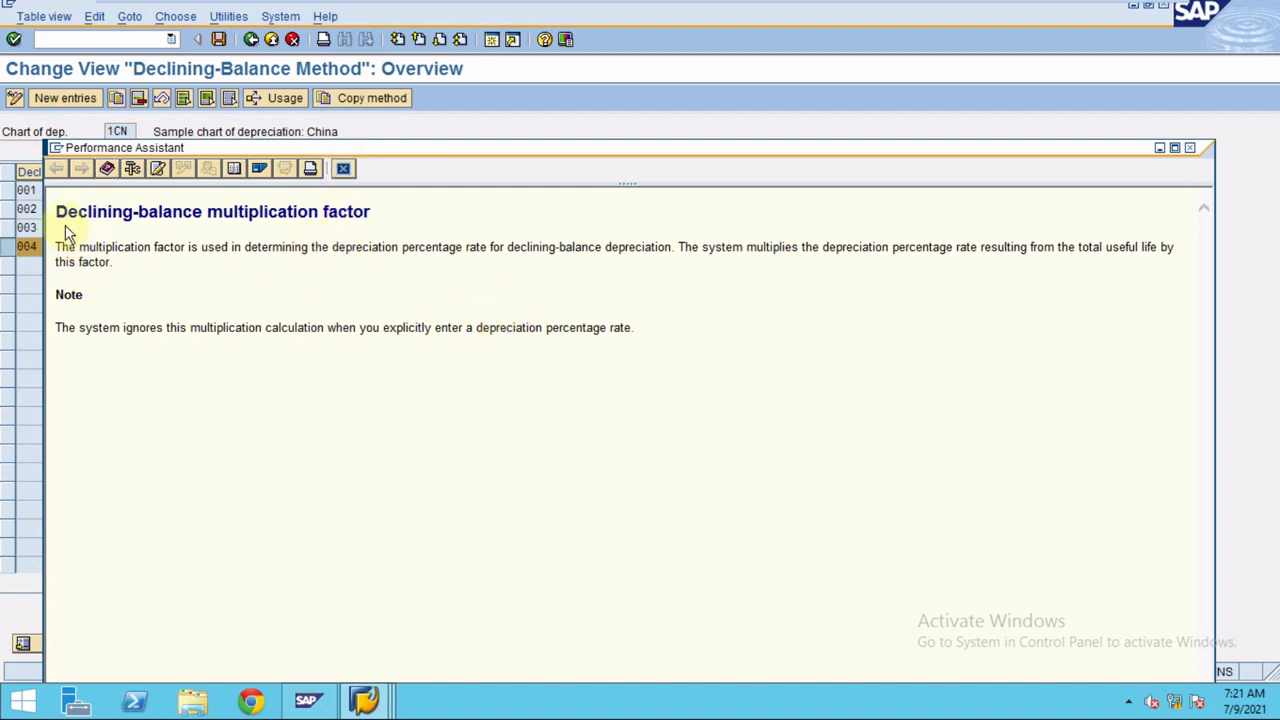
- Highlight the multiplication factor definition in the help text, then close the help
left_click_drag(57, 247, 668, 249)
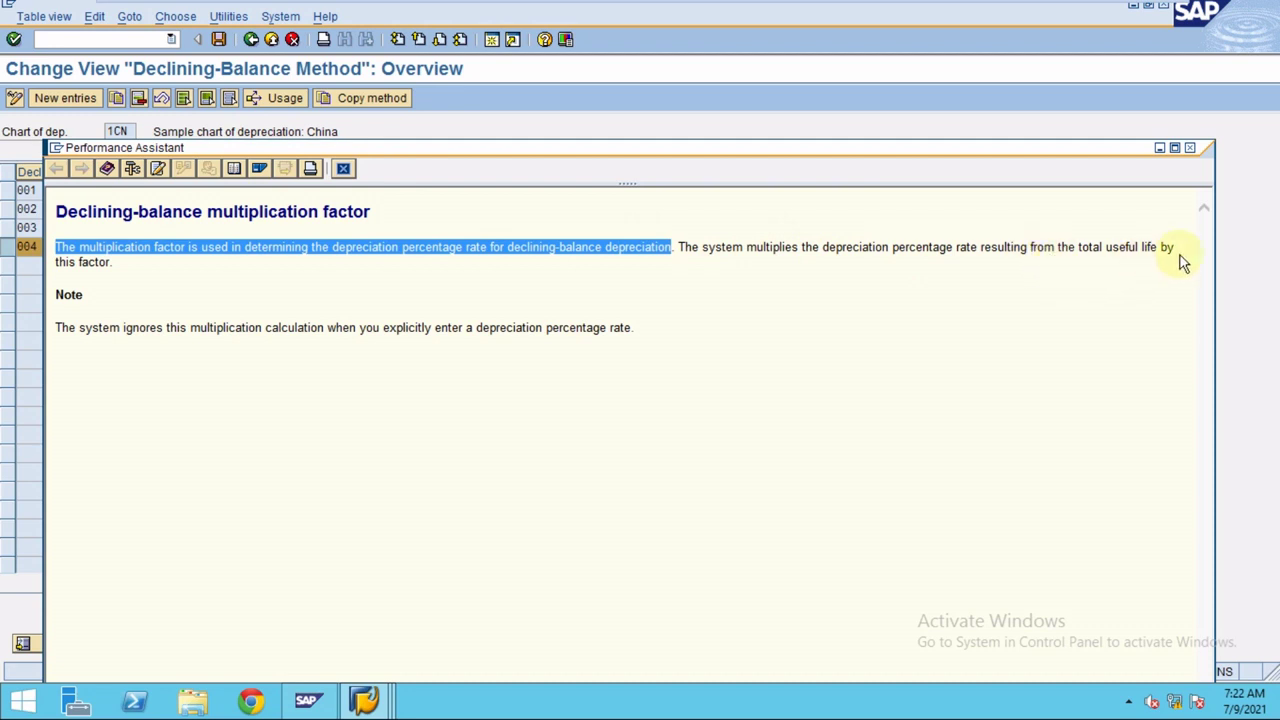
left_click(345, 168)
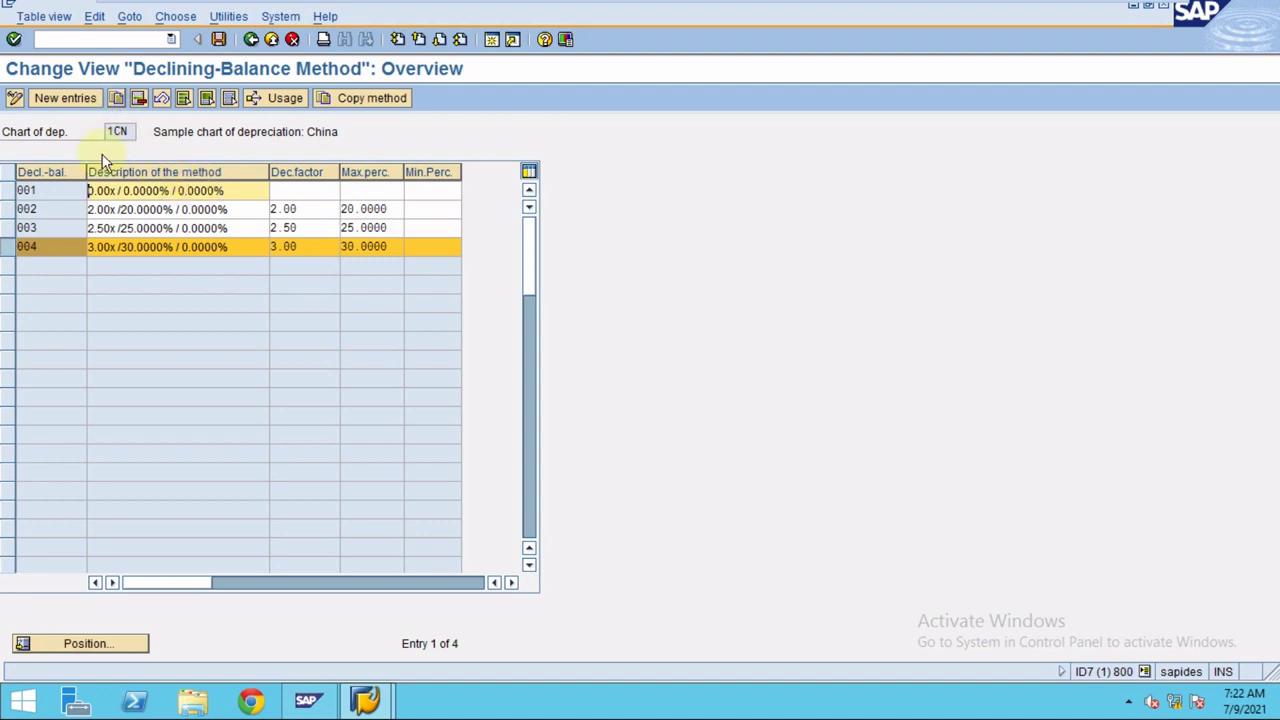
- Compare methods 002–004 by toggling their rows, finishing with 004 (3.00x / 30%) selected
left_click(10, 247)
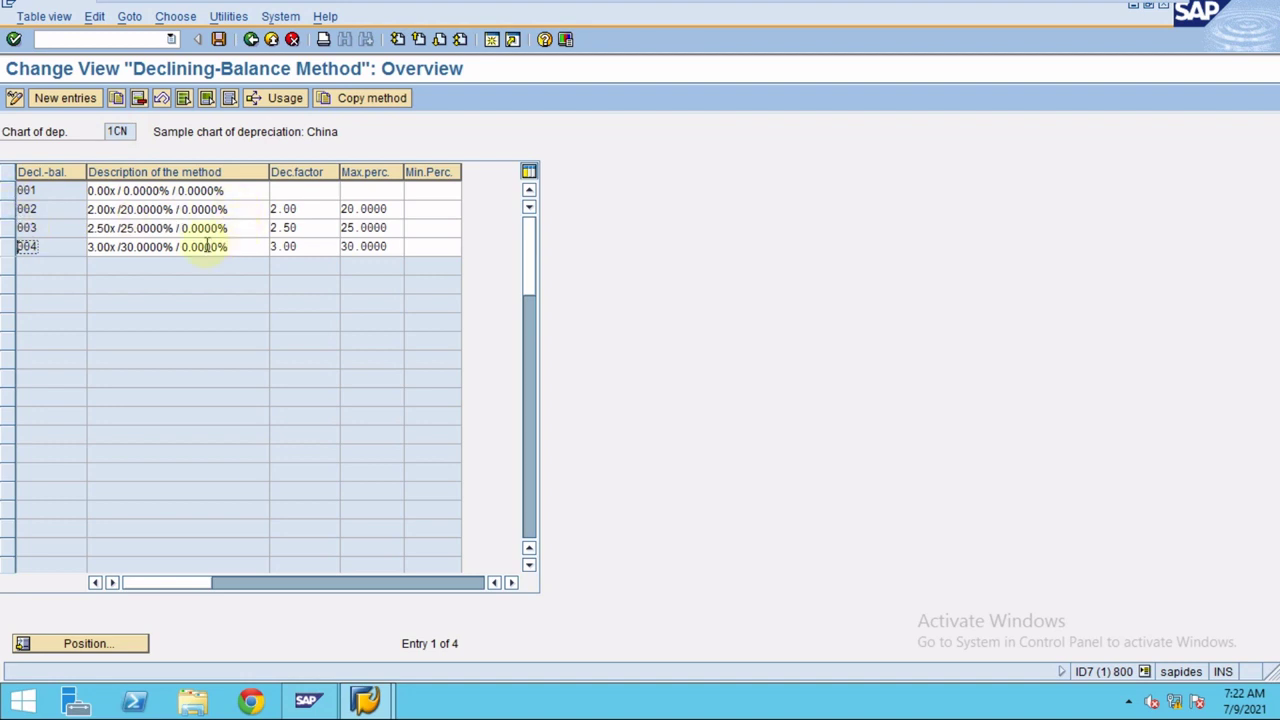
left_click(8, 209)
left_click(8, 228)
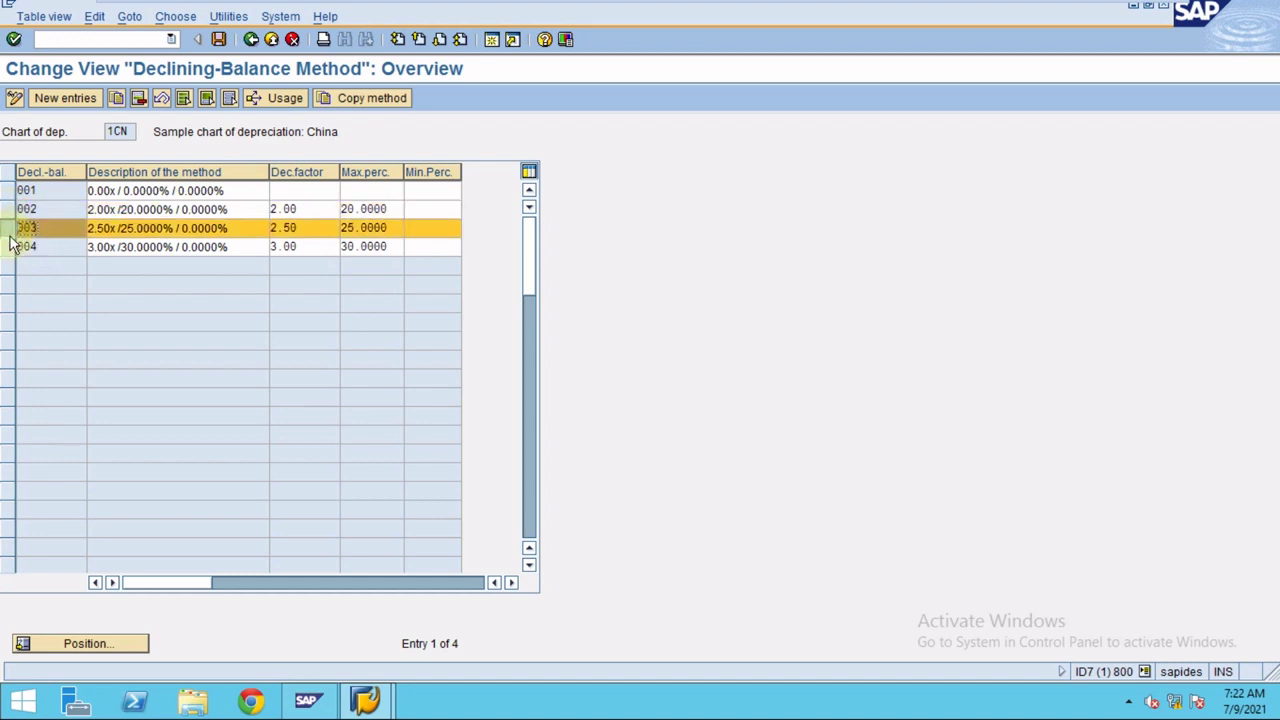
left_click(8, 209)
left_click(8, 230)
left_click(9, 246)
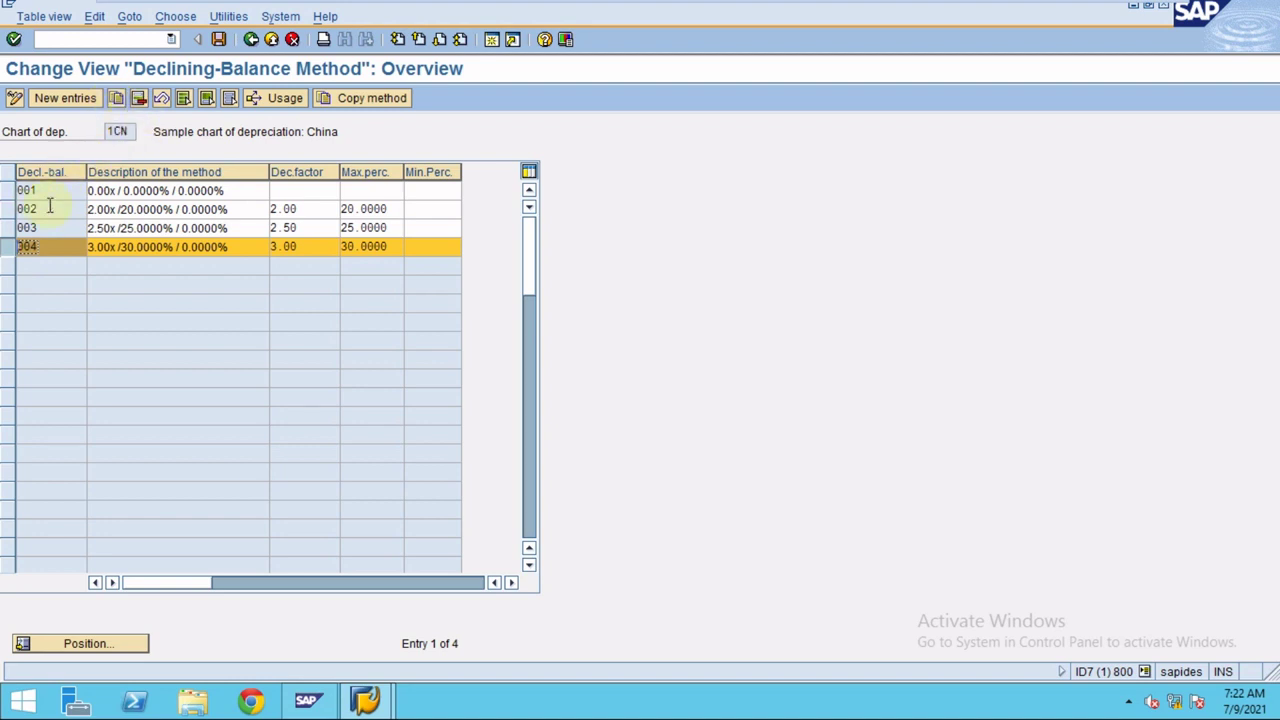
left_click(8, 230)
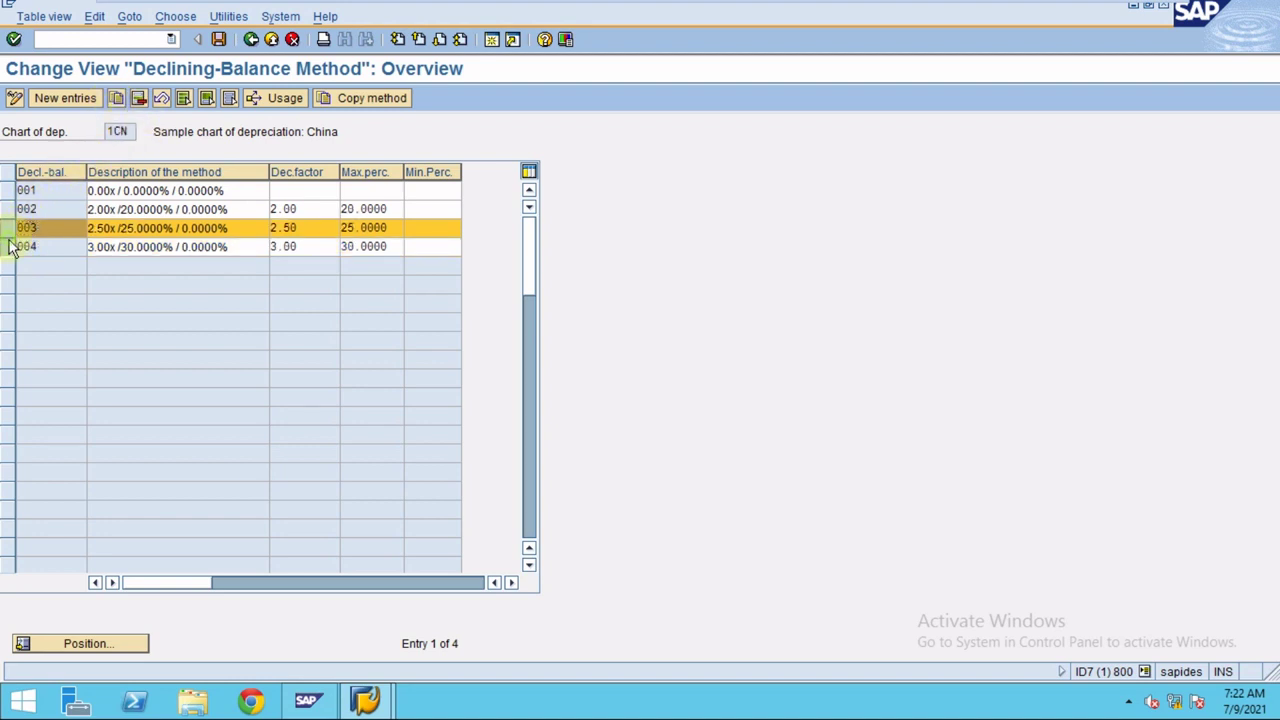
left_click(9, 247)
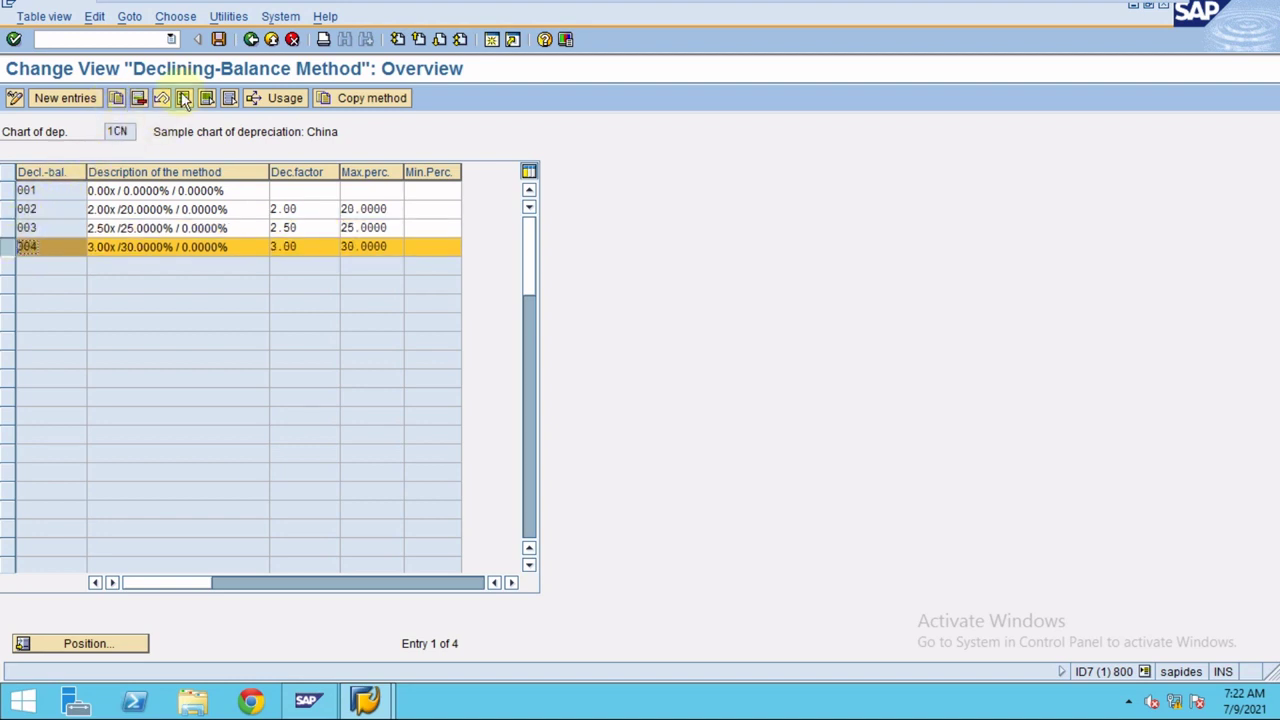
- Copy method 004 to new key 005 and change its description to 3.50x /35.0000%
left_click(115, 98)
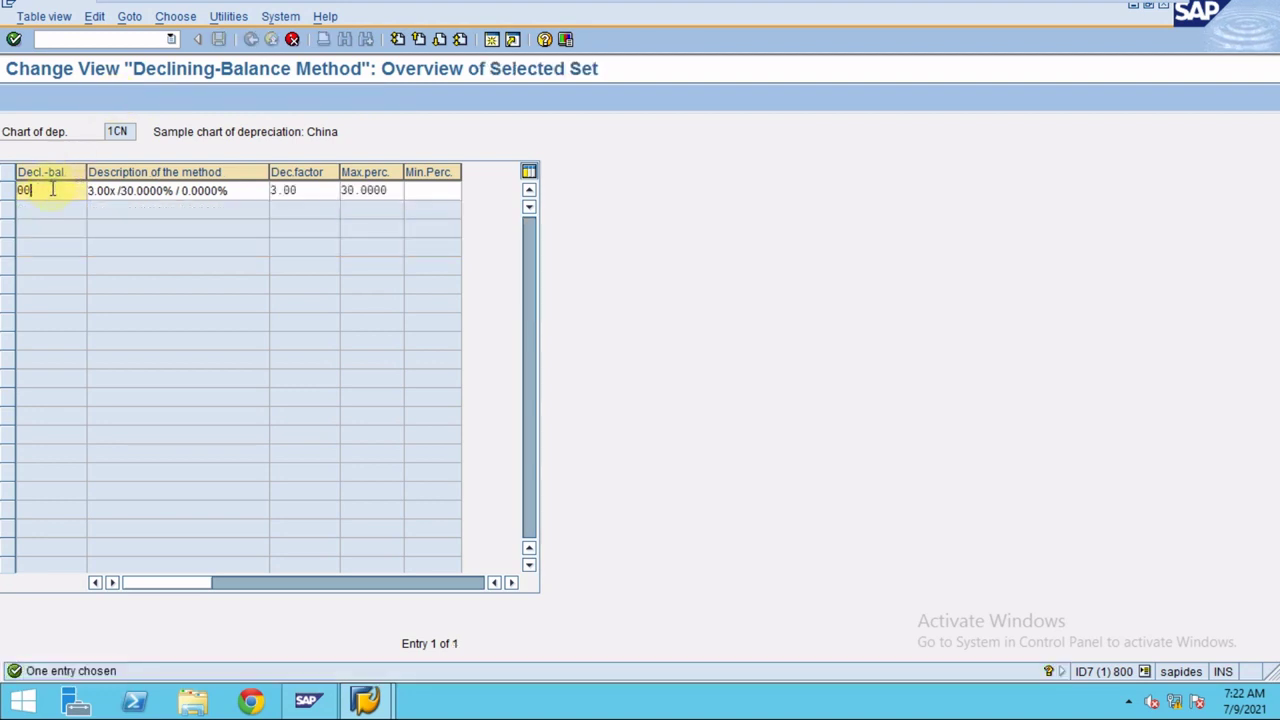
type("5")
left_click(93, 191)
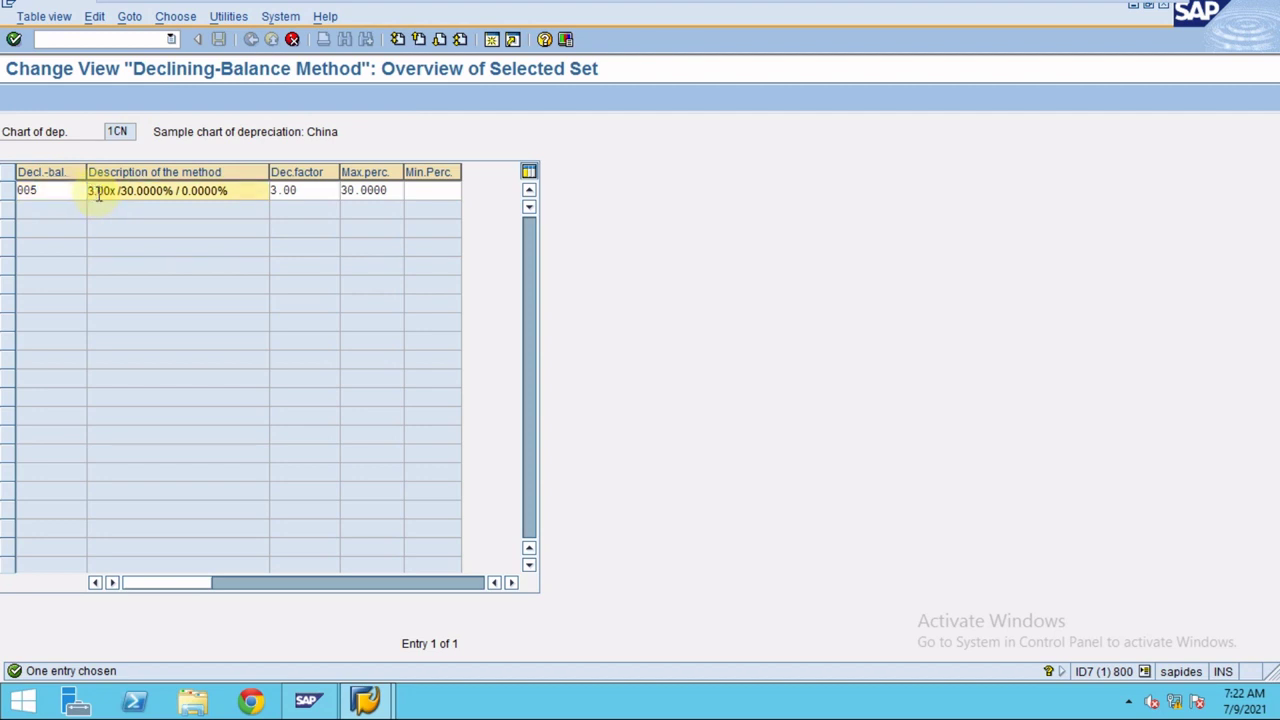
left_click(99, 195)
key("Delete")
type("5")
key("Right")
key("Right")
key("Right")
key("Right")
key("Right")
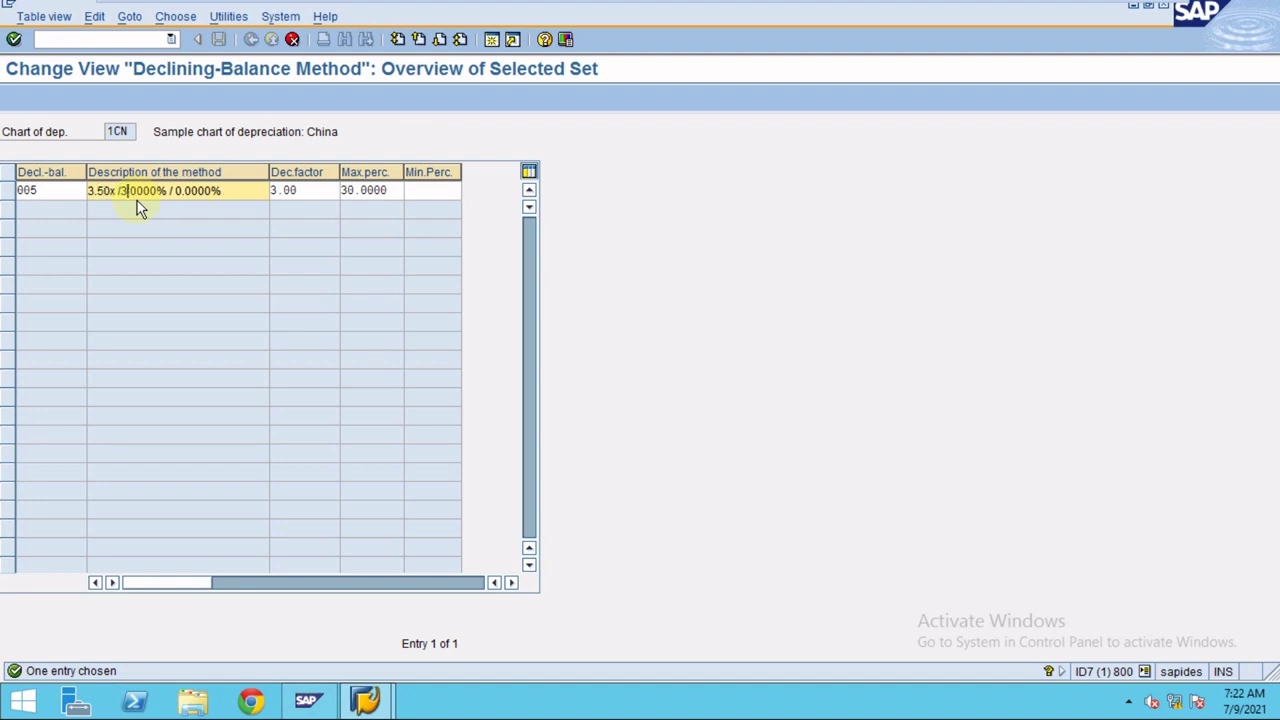
key("Delete")
type("5.")
- Set the new entry's Dec.factor to 3.50 and maximum percentage to 35, and confirm it
left_click(268, 191)
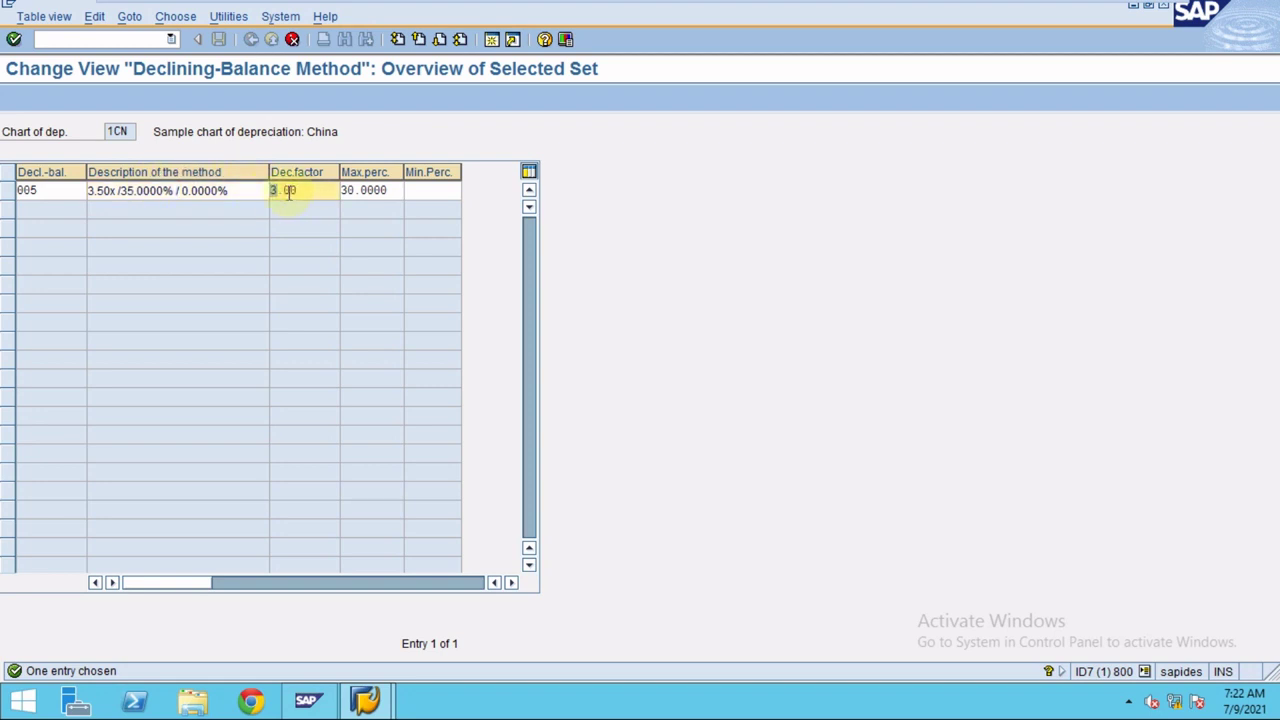
key("Right")
key("Right")
type("5")
left_click(348, 190)
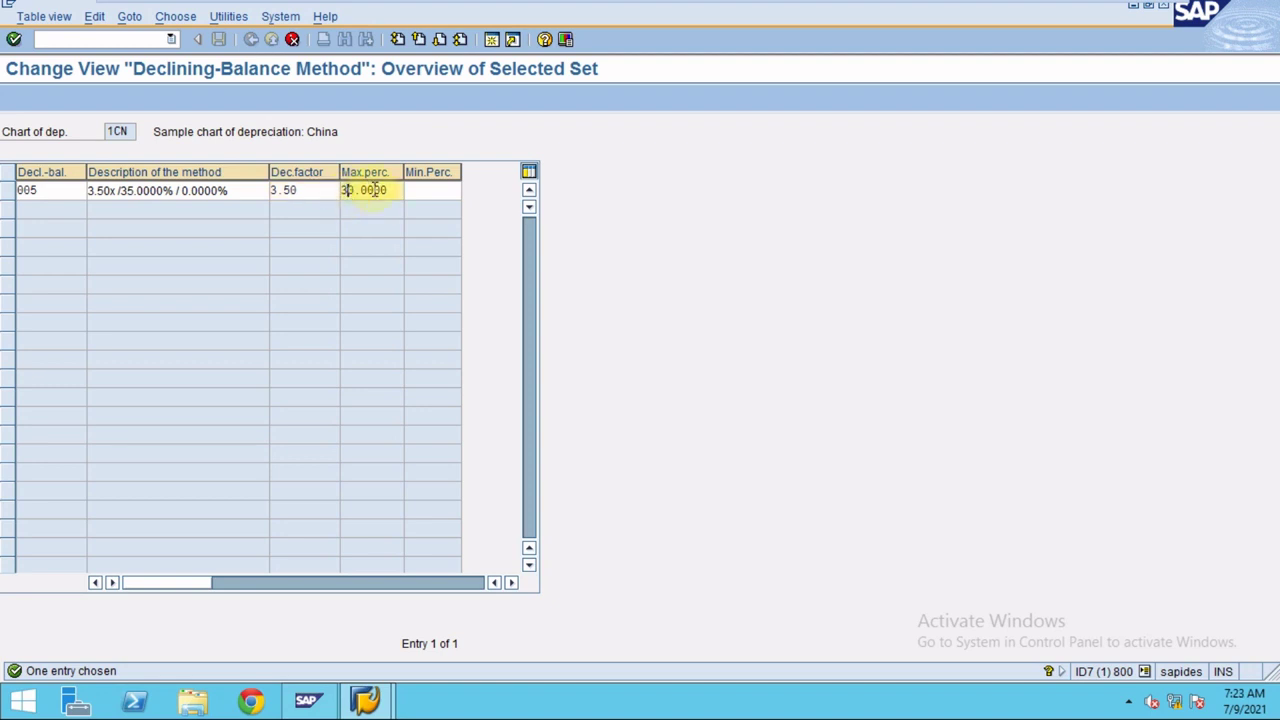
key("Delete")
type("5")
key("Return")
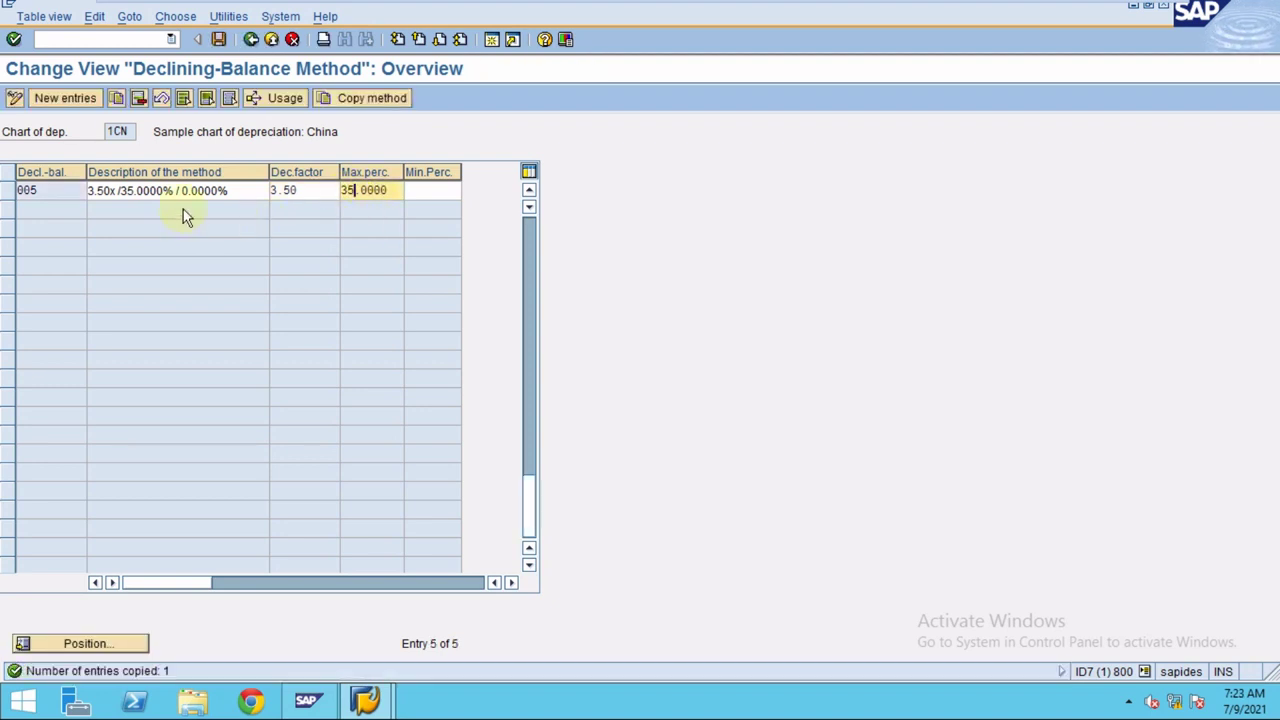
- Select method 004 (factor 3.00, 30% maximum) in the four-method overview
mouse_move(500, 4)
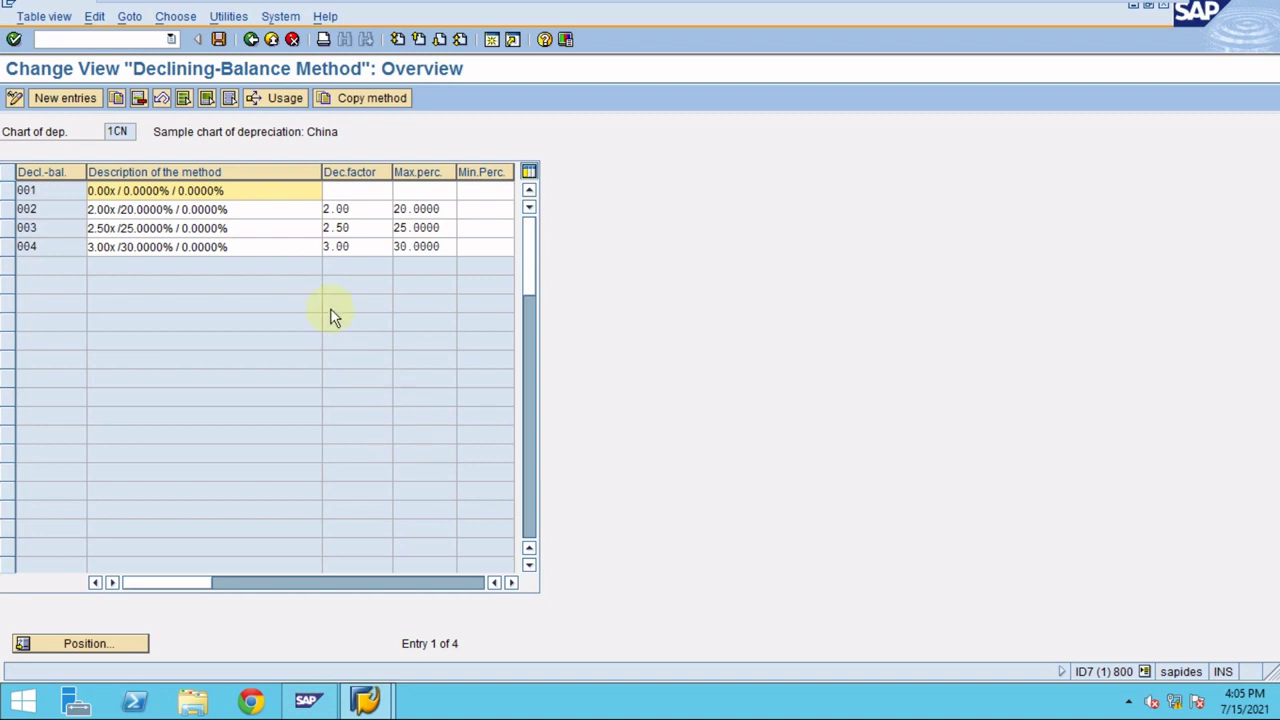
left_click(184, 246)
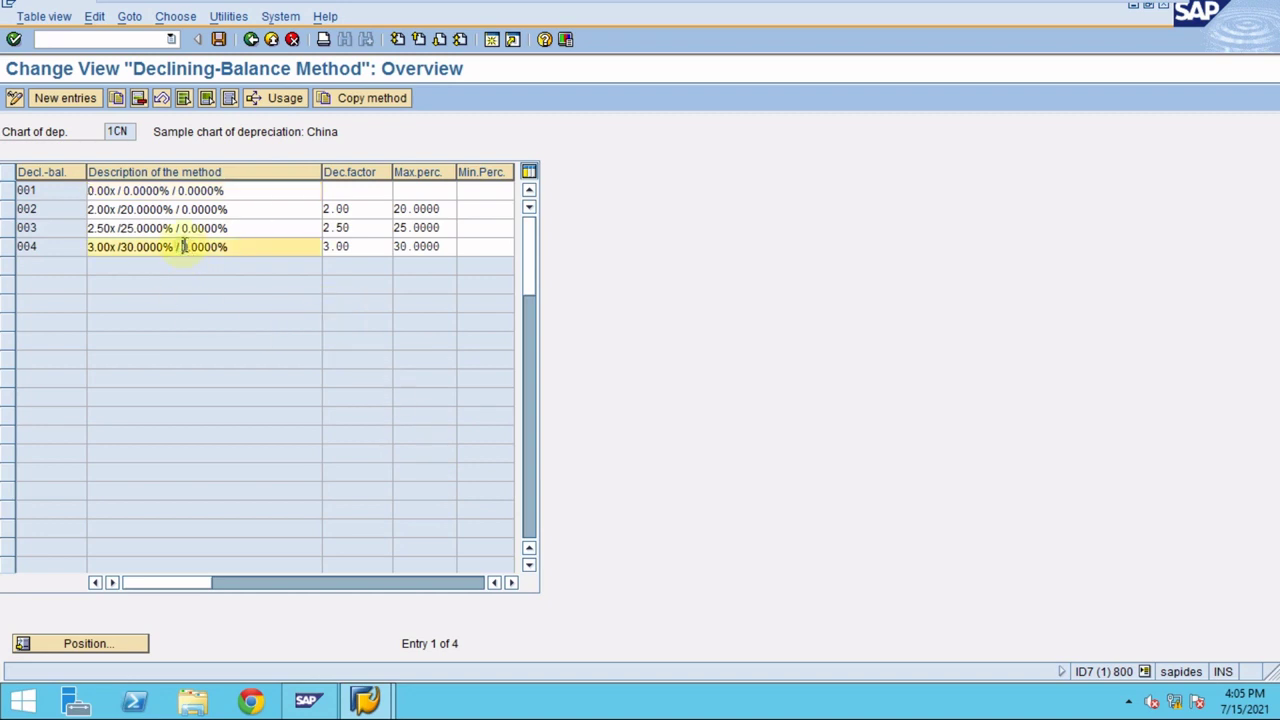
left_click(9, 248)
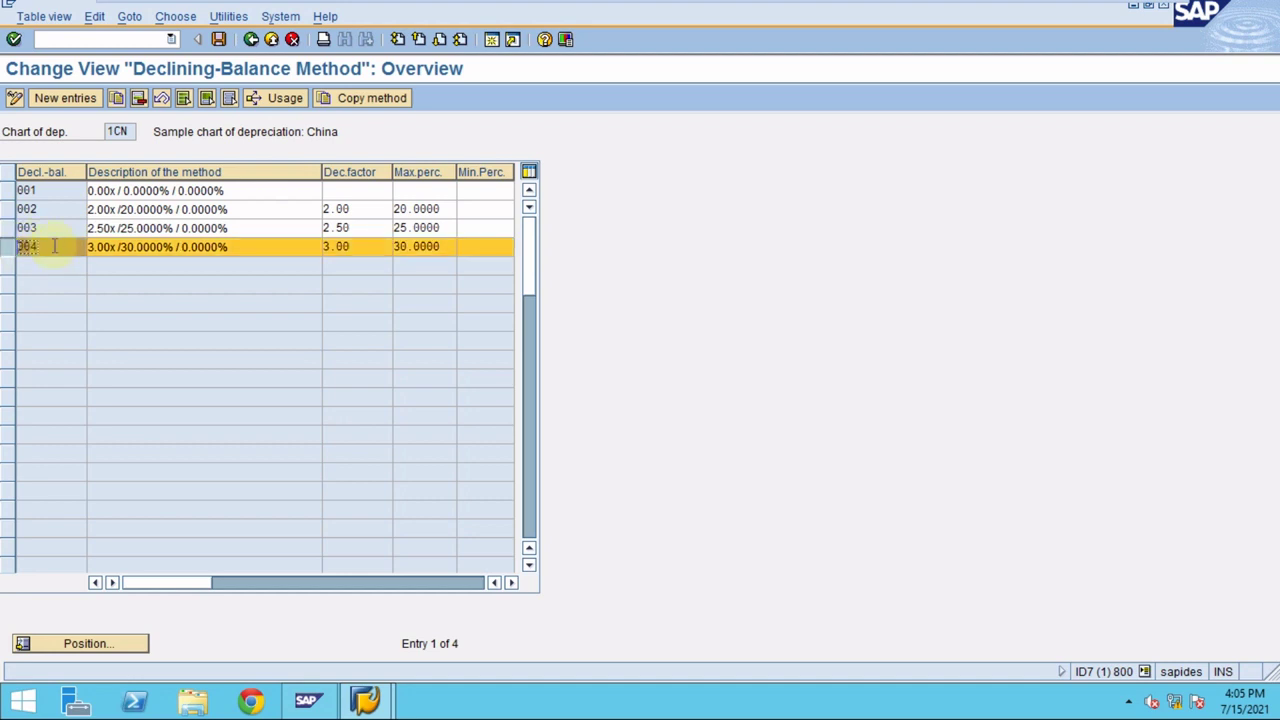
- Copy method 004 as key 005 with the description 3.50x /35.0000%
left_click(118, 100)
left_click(46, 193)
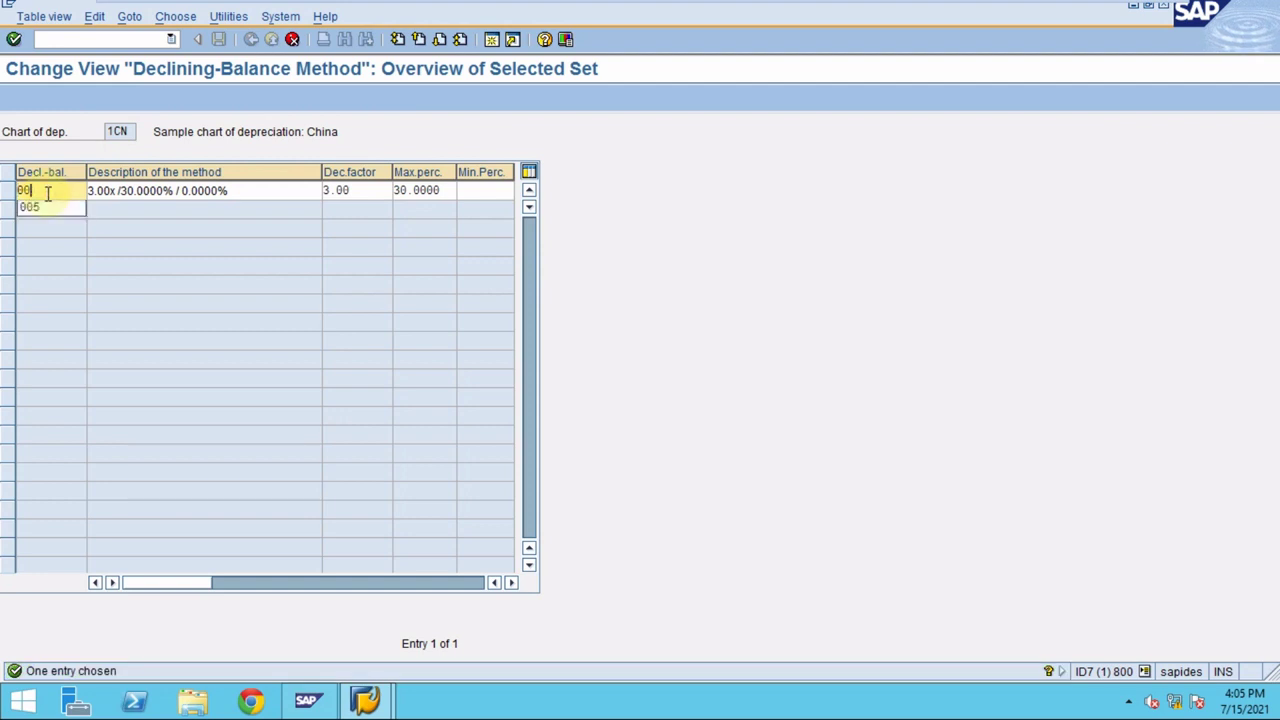
type("5")
key("Tab")
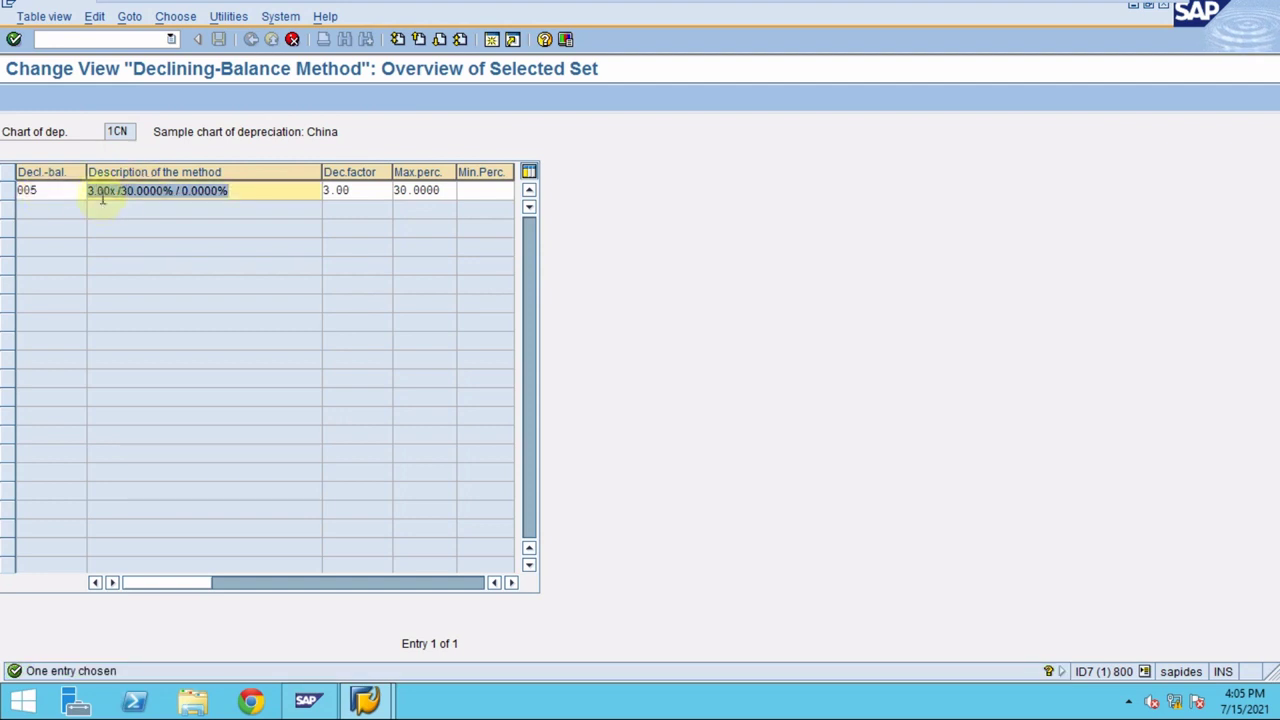
left_click(96, 190)
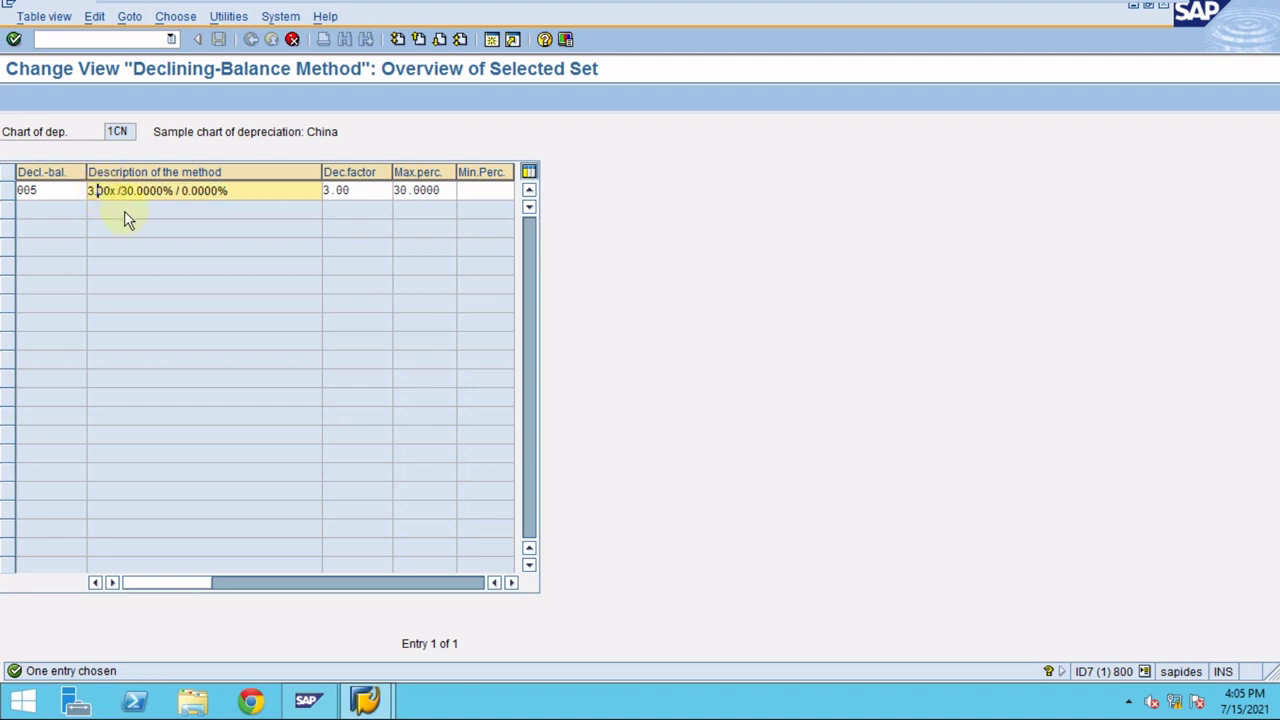
key("Delete")
type("3")
key("BackSpace")
type("5")
key("Delete")
type("5")
- Set factor 3.50 and maximum percentage 35, then save method 005 to a customizing request
left_click(350, 196)
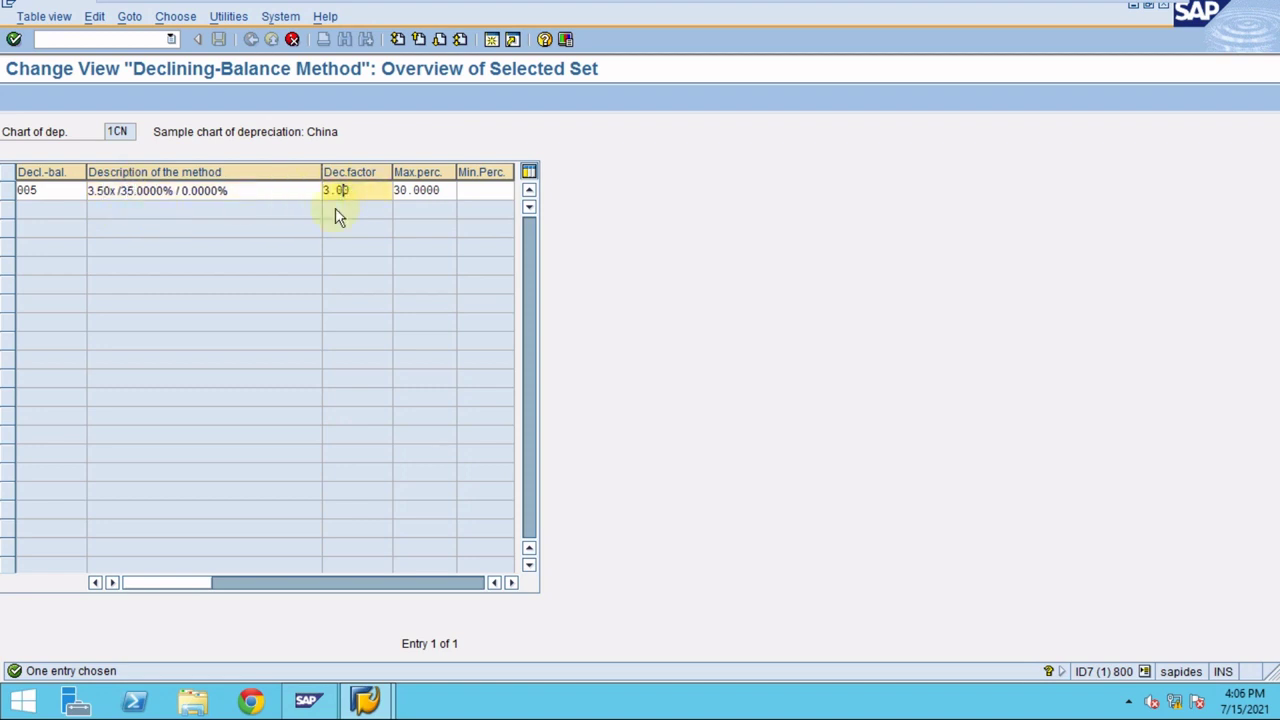
key("Delete")
type("5")
left_click(398, 190)
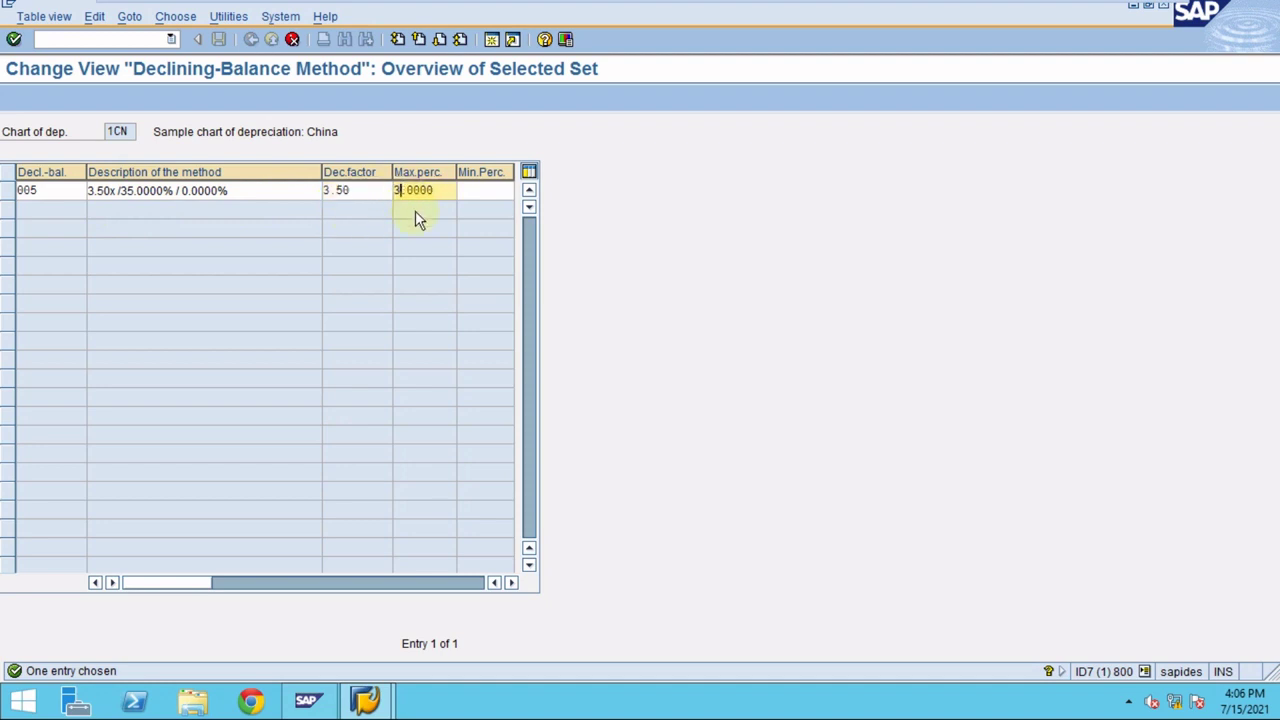
type("5")
key("Return")
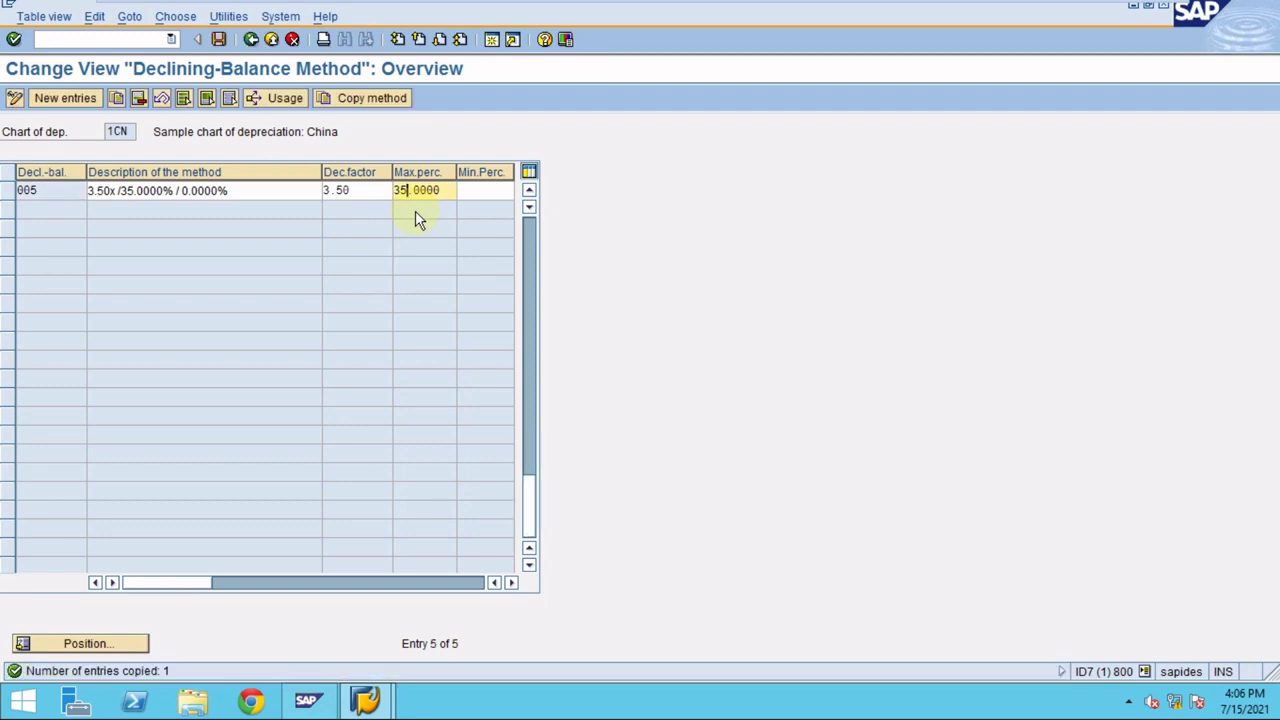
left_click(220, 37)
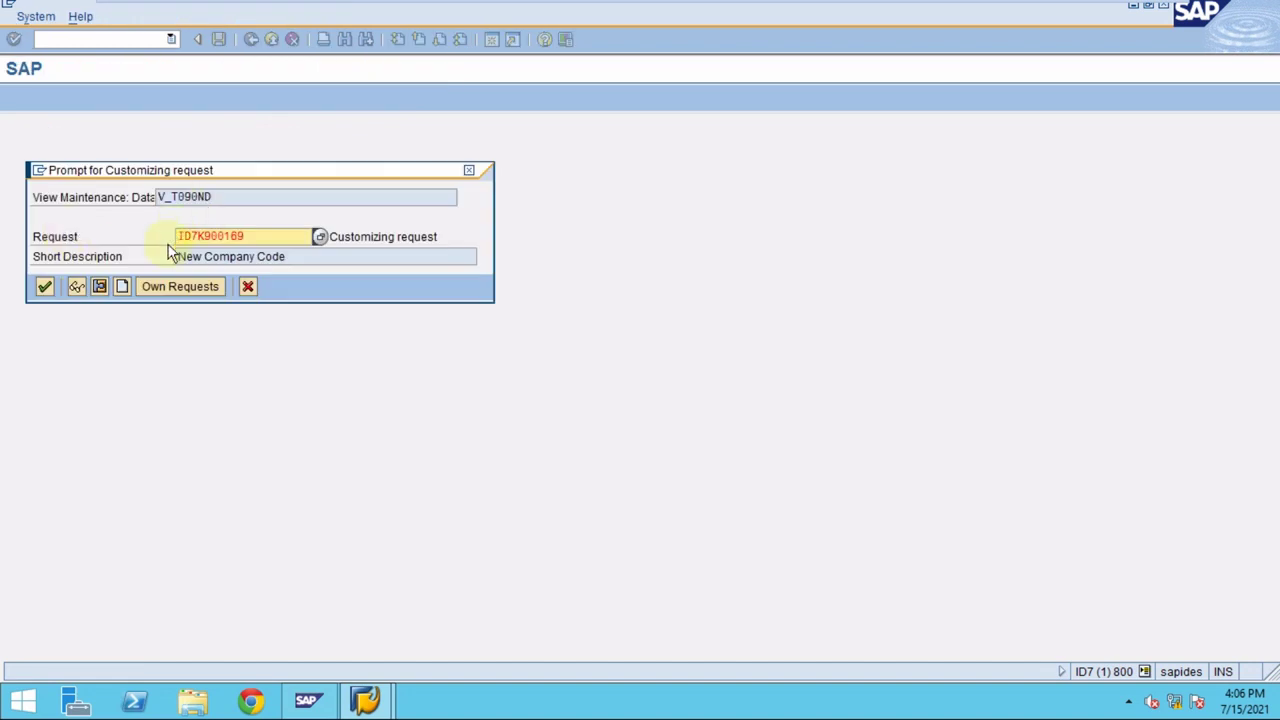
left_click(45, 286)
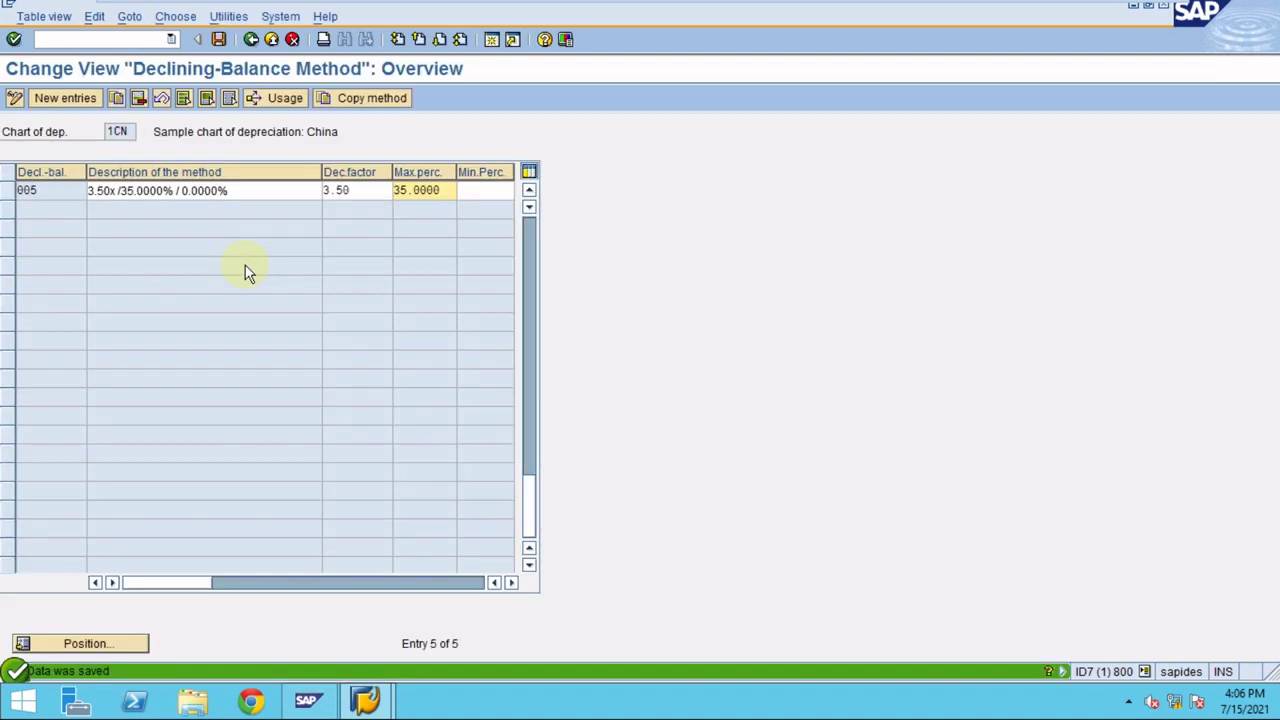
- Reopen the declining-balance methods and copy method 005 to new key 006
left_click(248, 40)
left_click(179, 419)
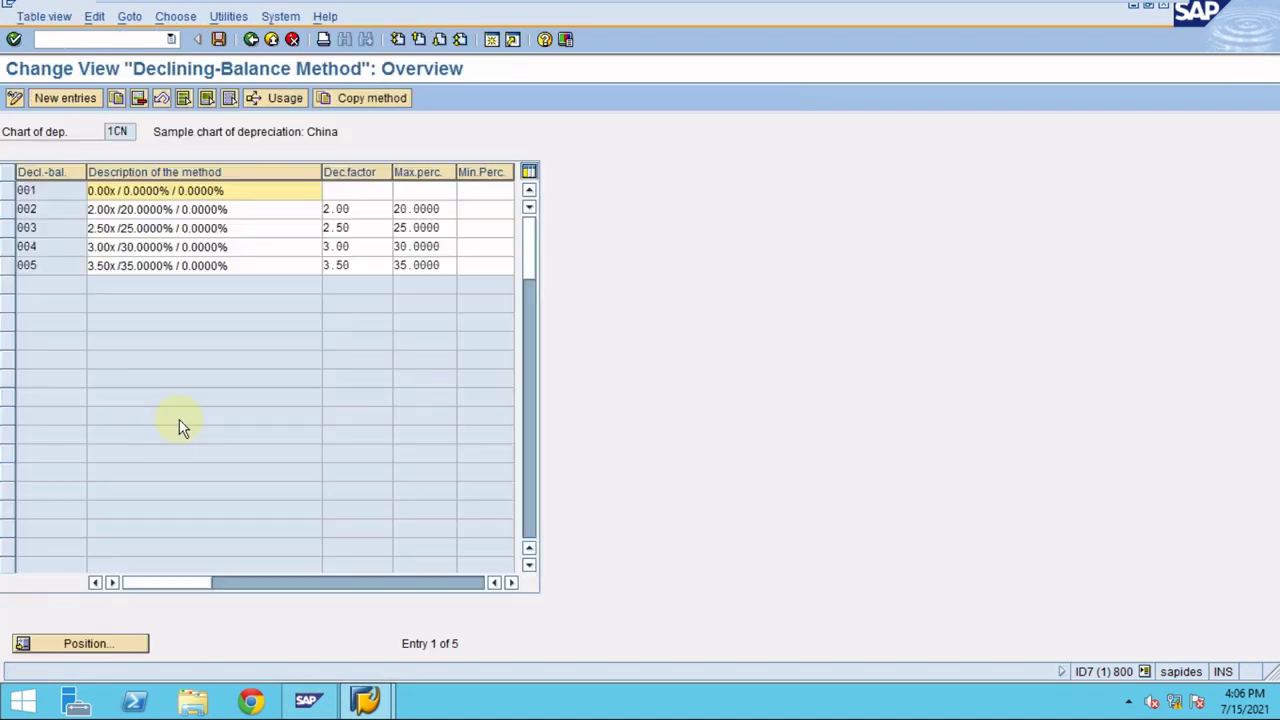
left_click(8, 266)
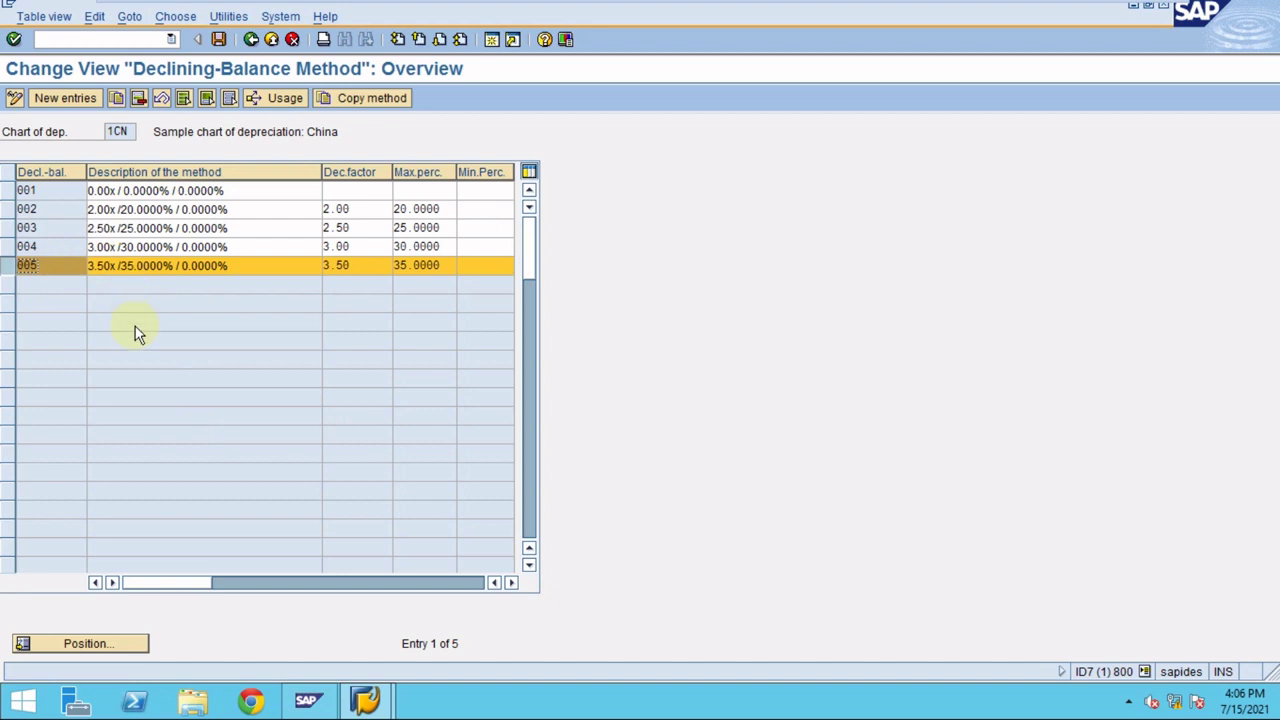
left_click(120, 103)
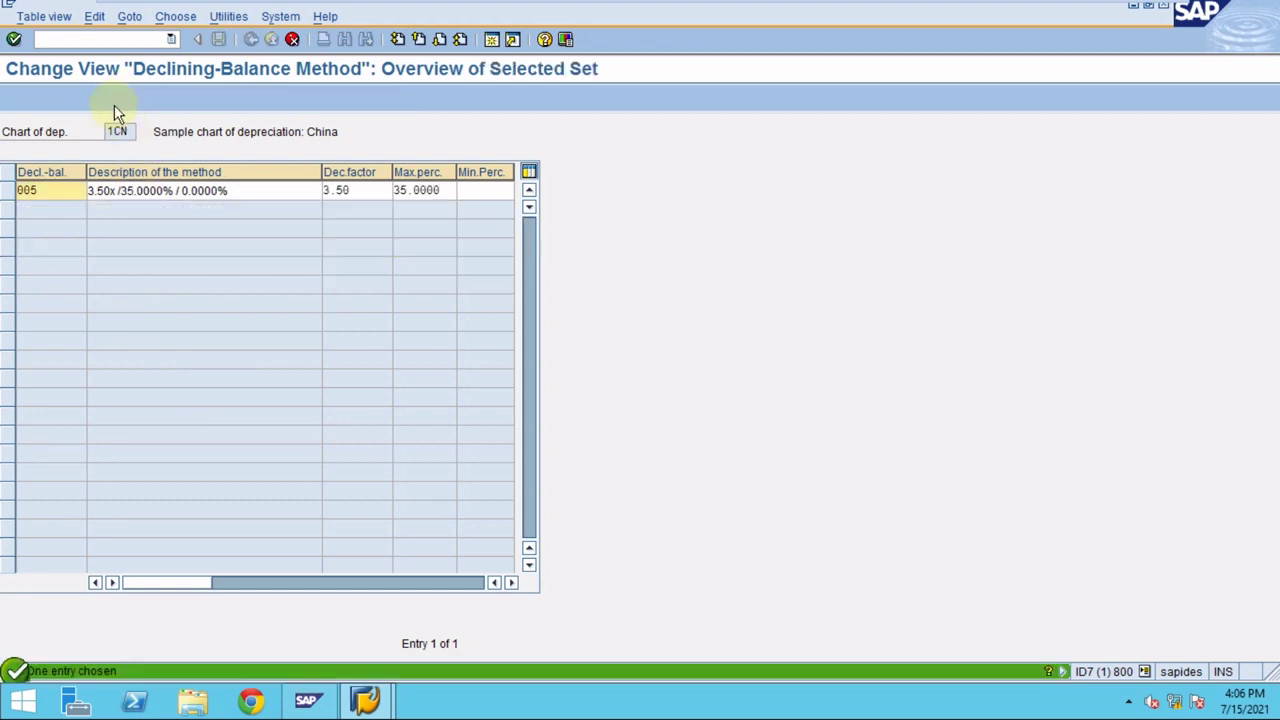
left_click(54, 189)
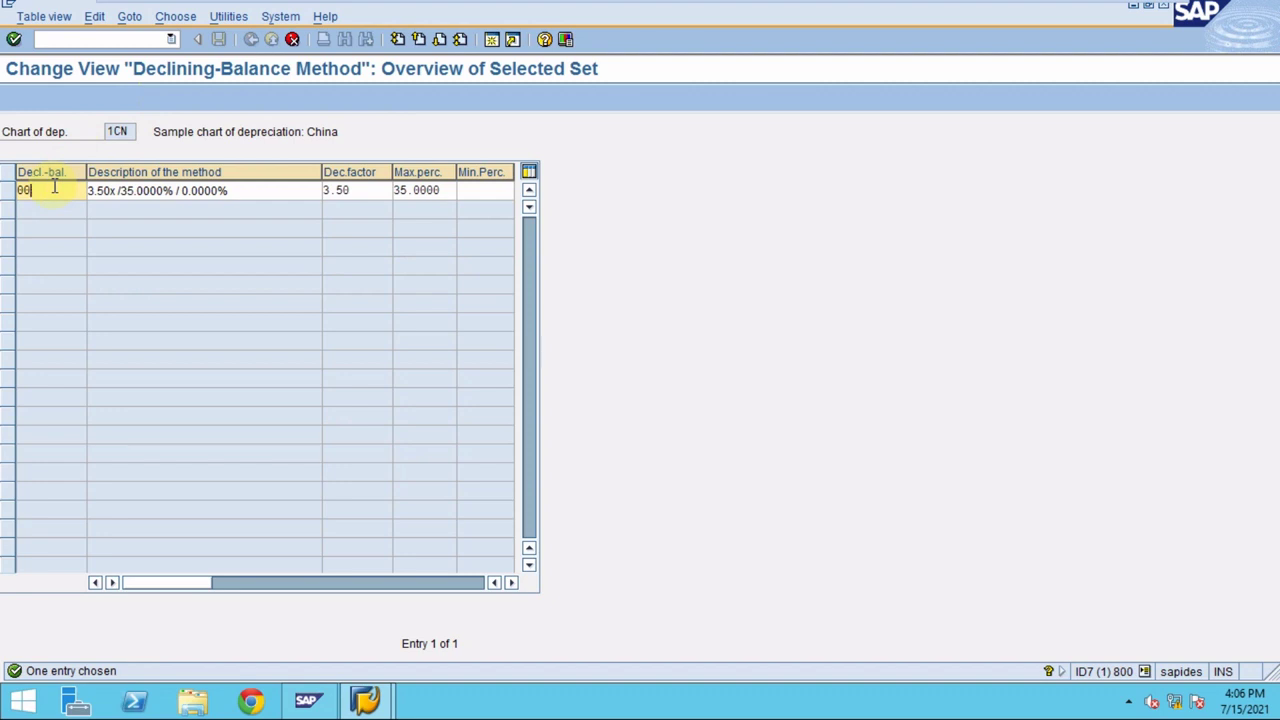
type("6")
- Change method 006's description to 4.00x/40.0000%
left_click(90, 195)
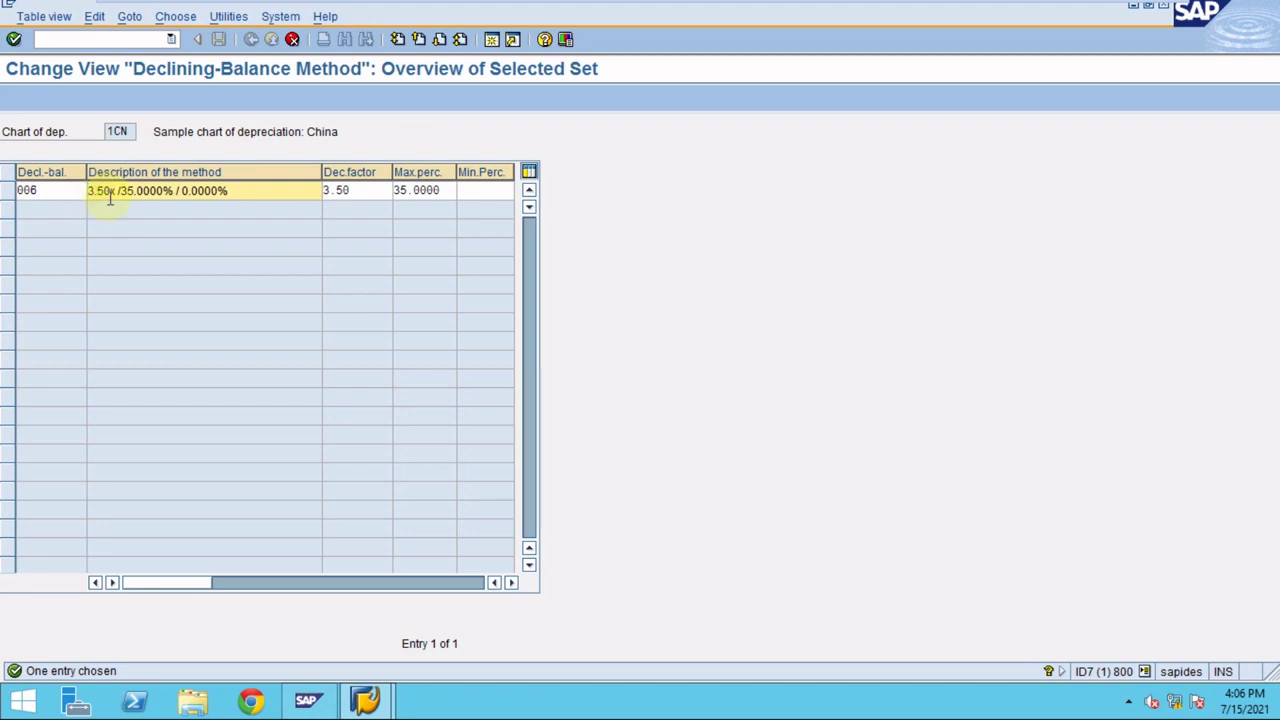
key("Delete")
key("Delete")
type("4.")
key("Delete")
type("0")
key("Delete")
key("Delete")
key("Delete")
type("40.")
- Set factor 4.00 and maximum percentage 40, then save method 006 to a customizing request
left_click(330, 190)
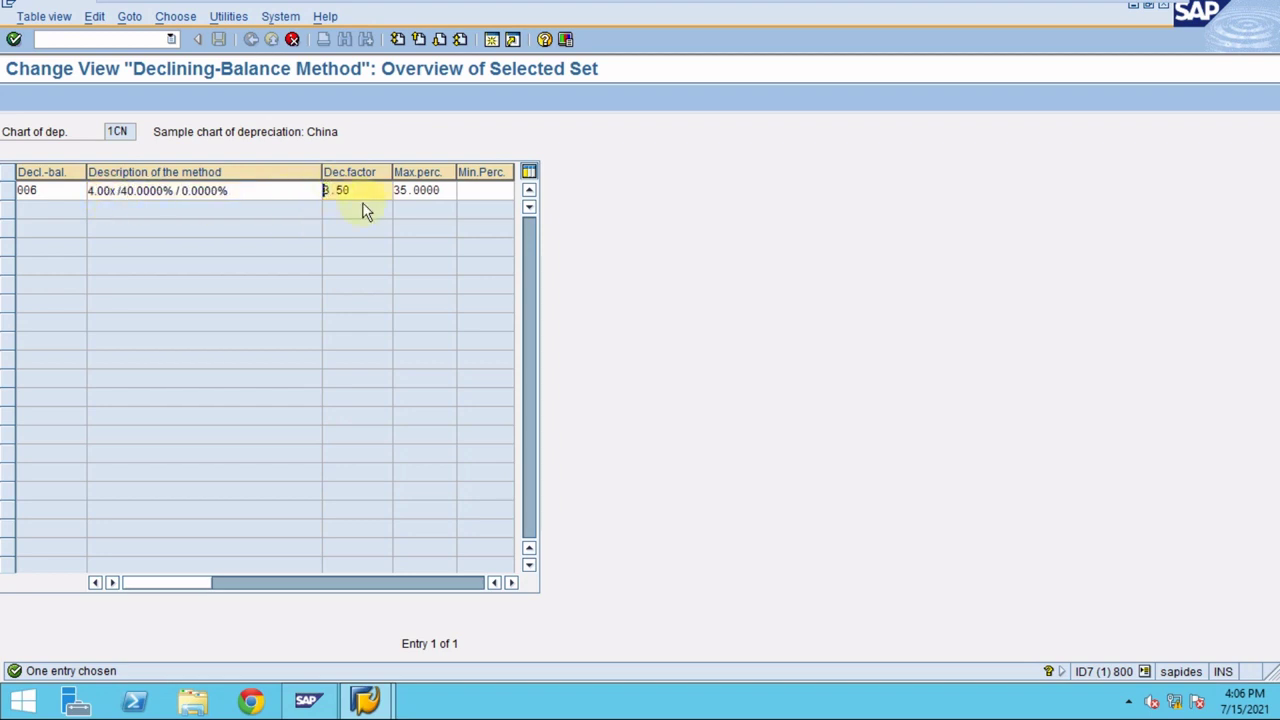
key("Delete")
type("4.00")
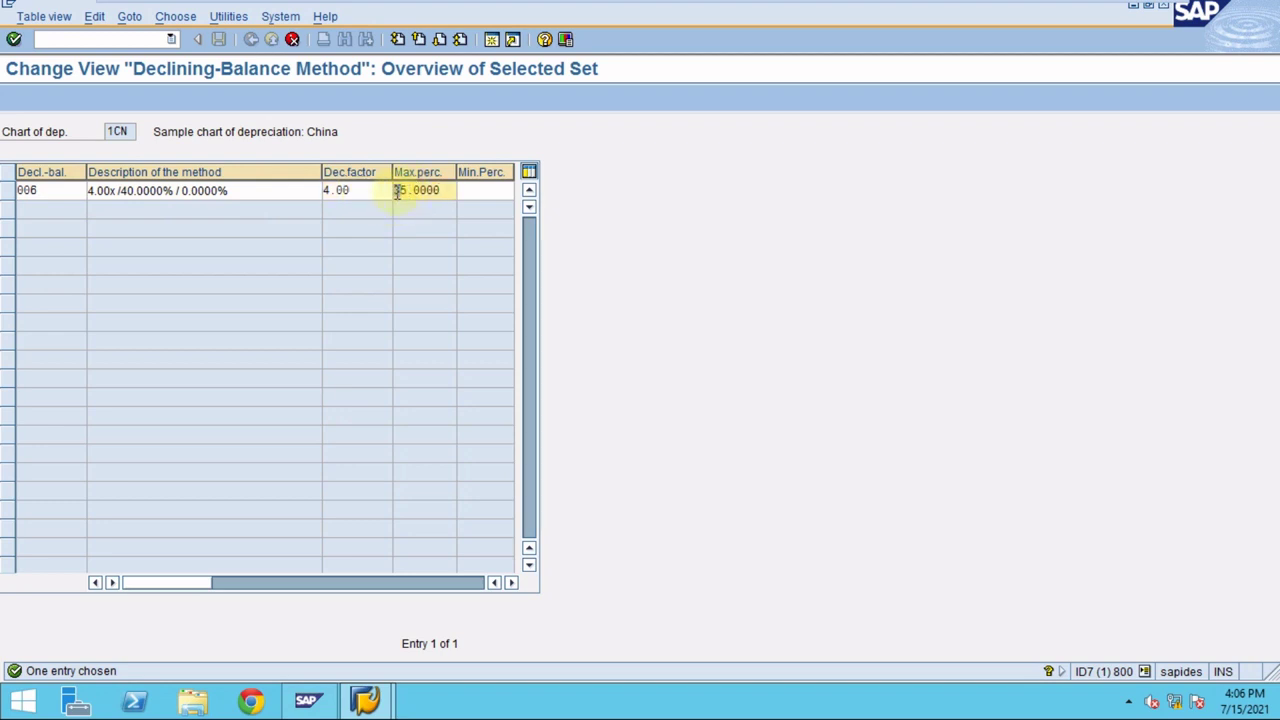
left_click(397, 190)
key("Delete")
key("Delete")
type("40")
key("Return")
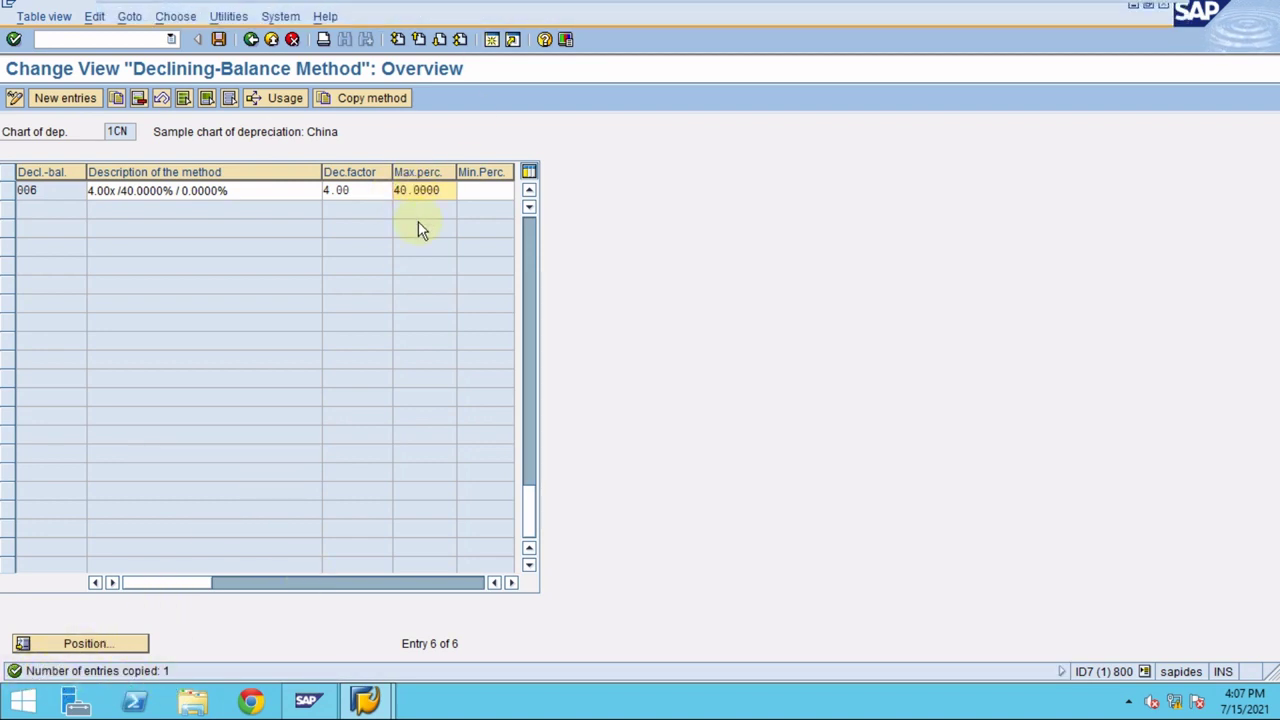
left_click(220, 39)
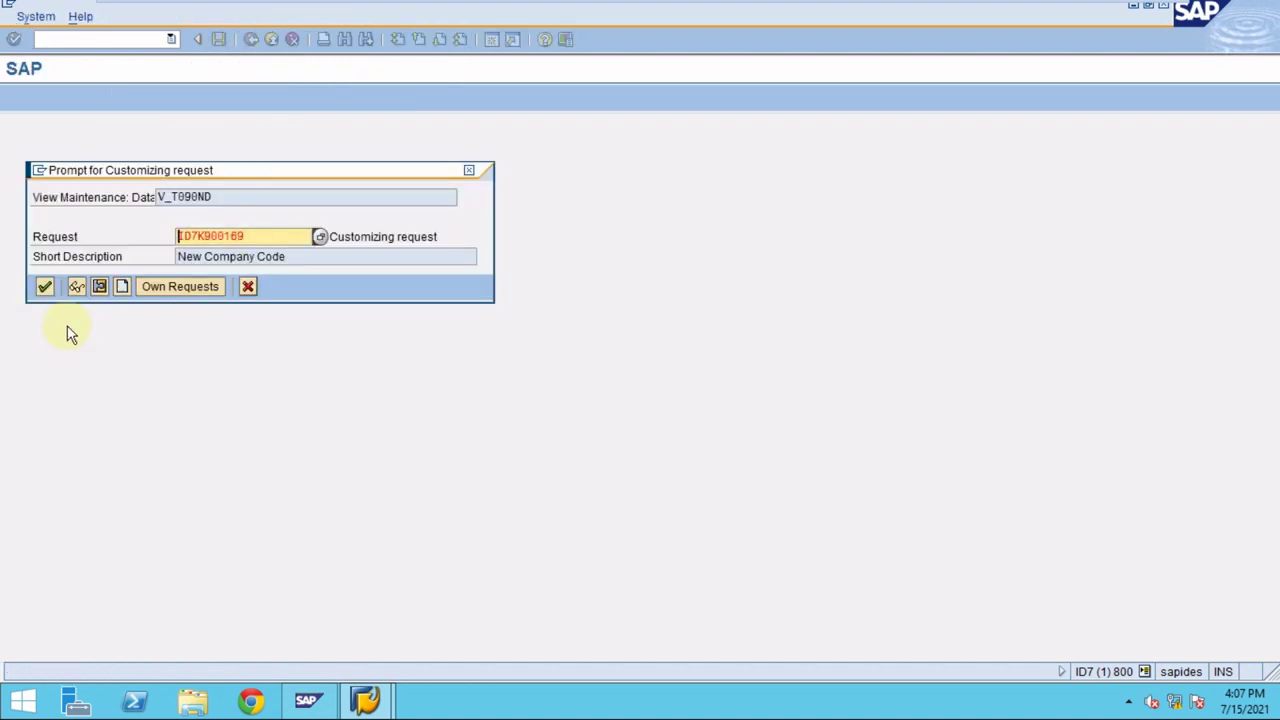
left_click(44, 286)
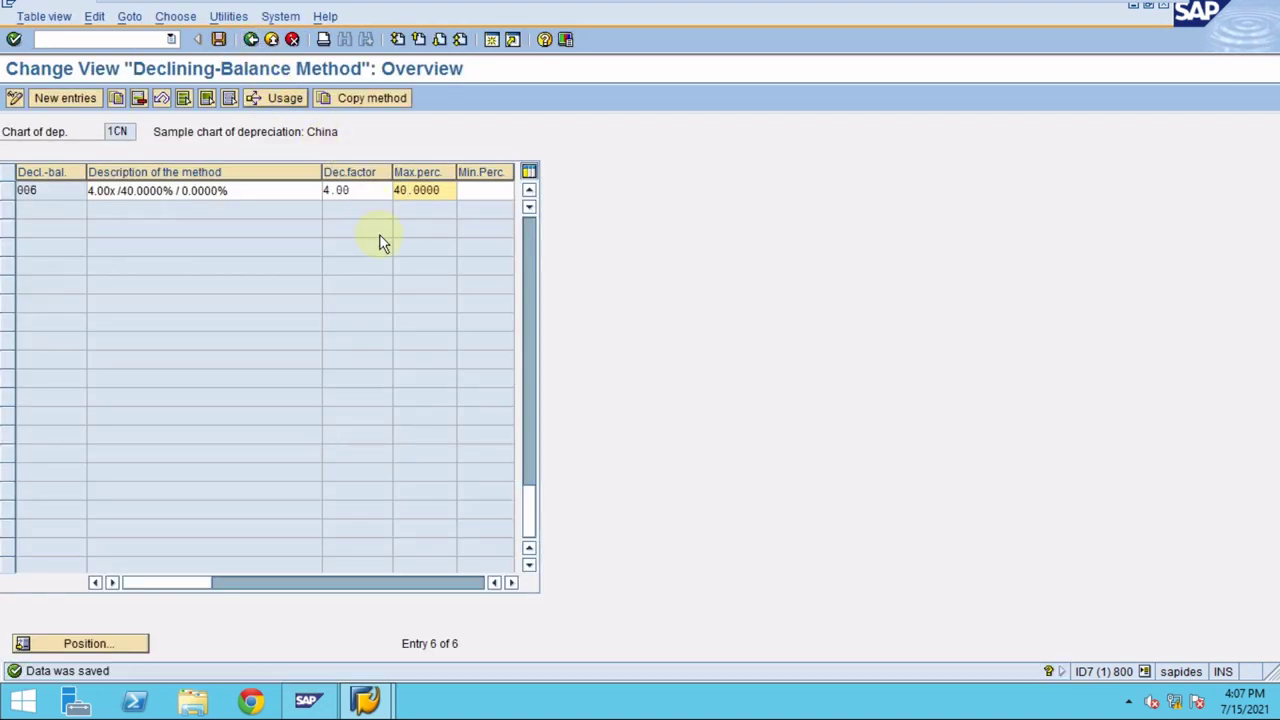
scroll(380, 242, "up", 2)
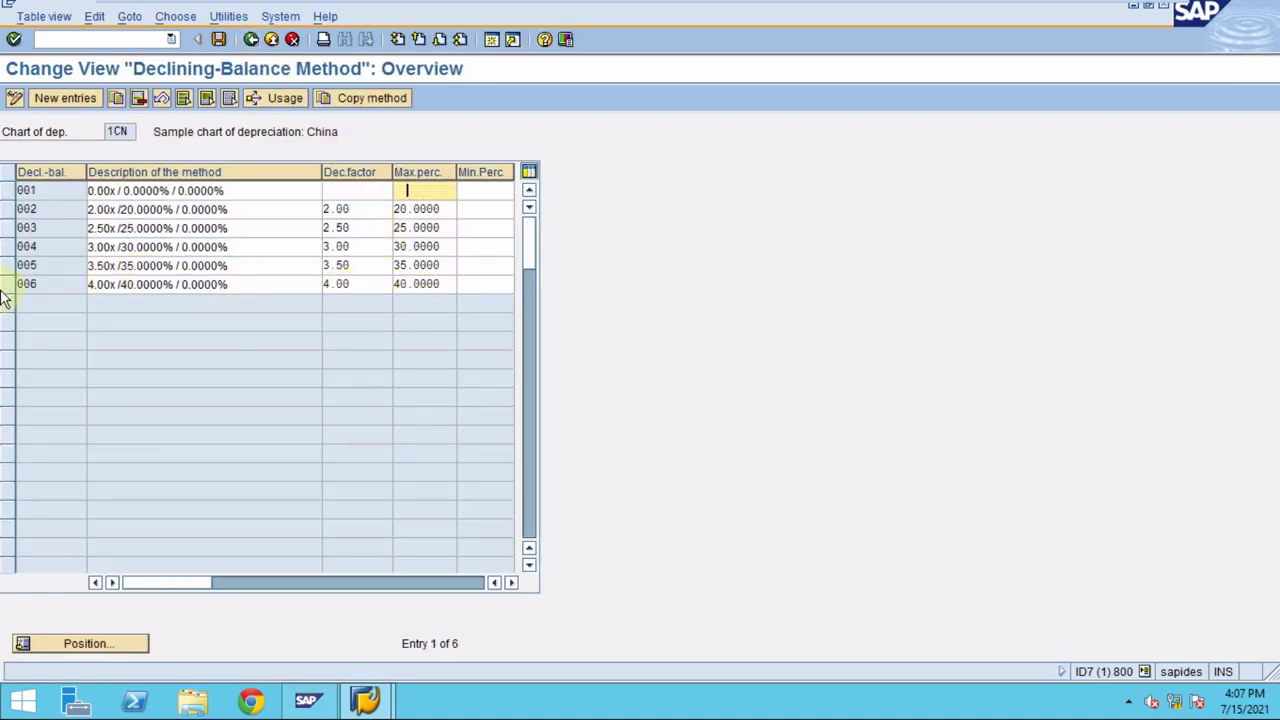
- Copy method 005 and update the copy's description and factor to 4.50x / 45%
scroll(394, 314, "down", 2)
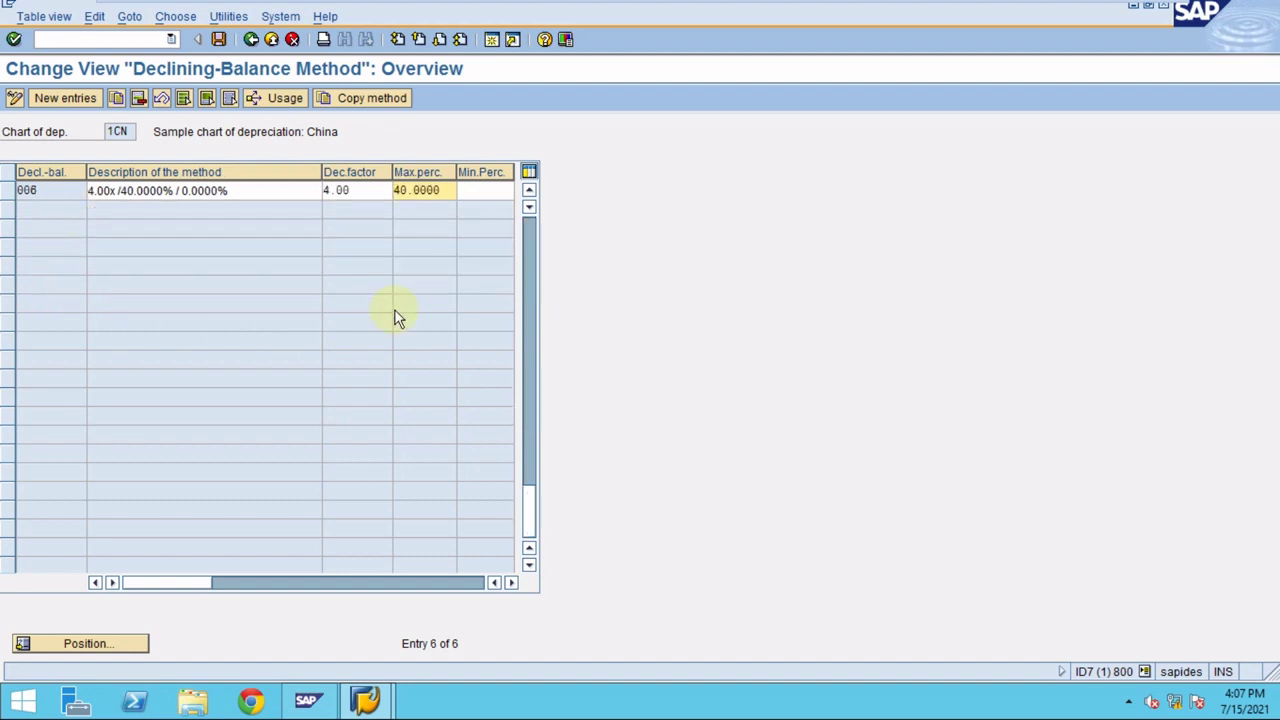
left_click(527, 462)
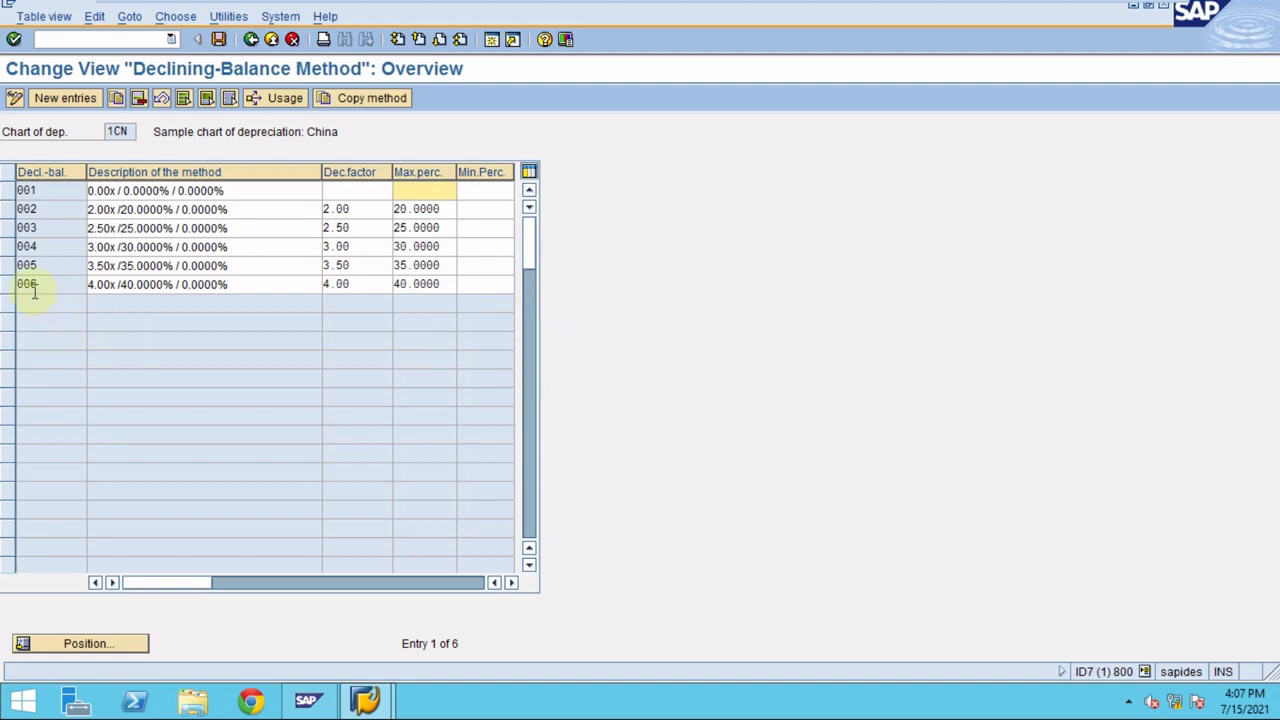
left_click(9, 266)
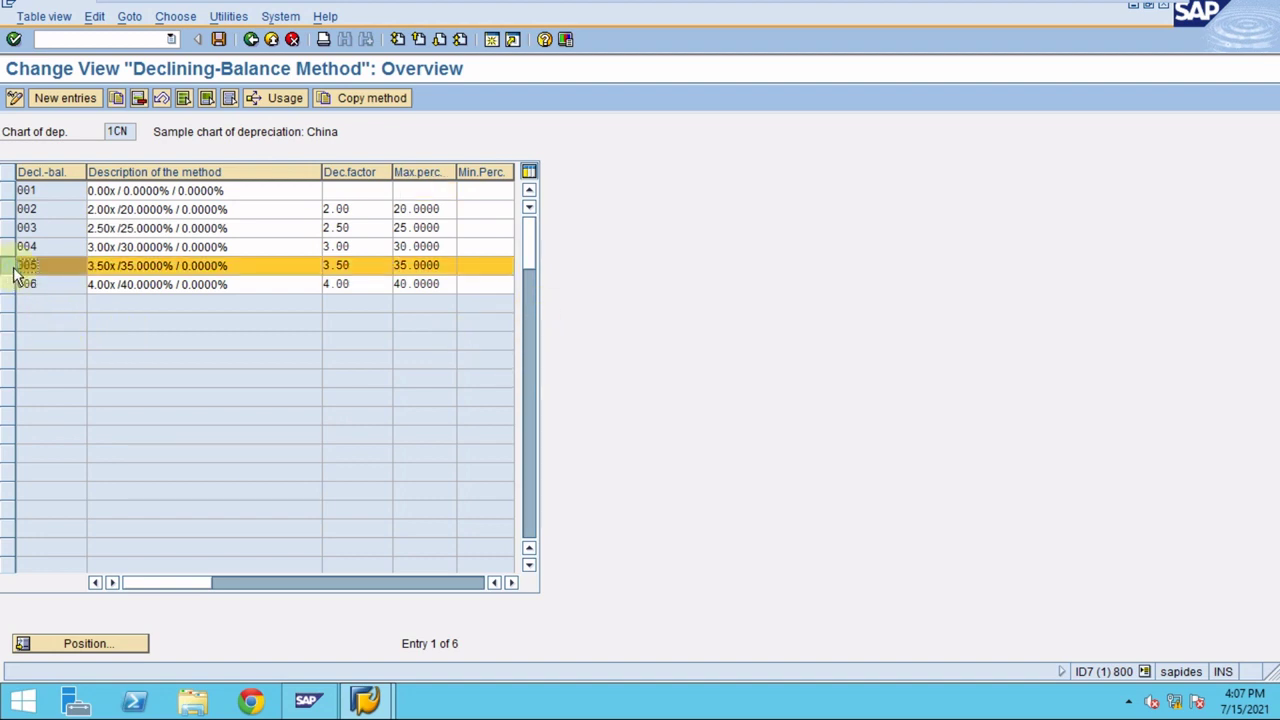
left_click(117, 98)
left_click(96, 196)
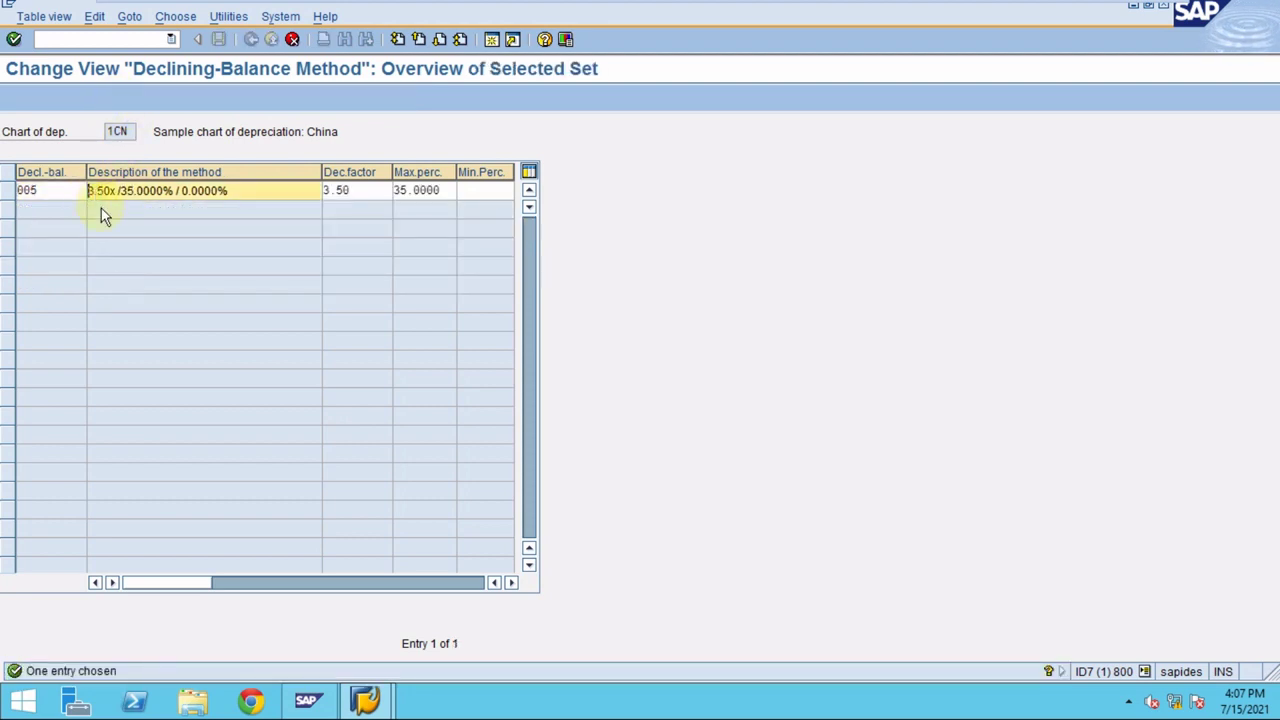
type("4")
type("4")
key("Tab")
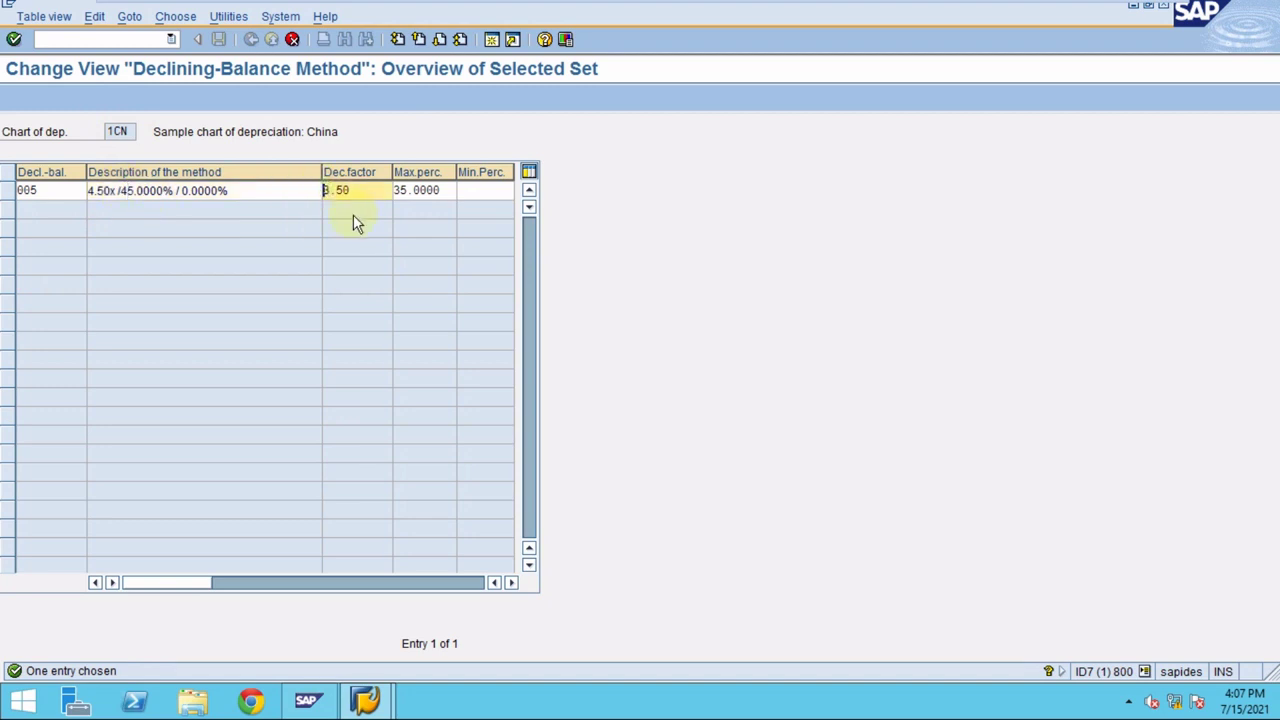
type("4")
- Set maximum percentage 45, create the copy as method 007 and save it
left_click(401, 195)
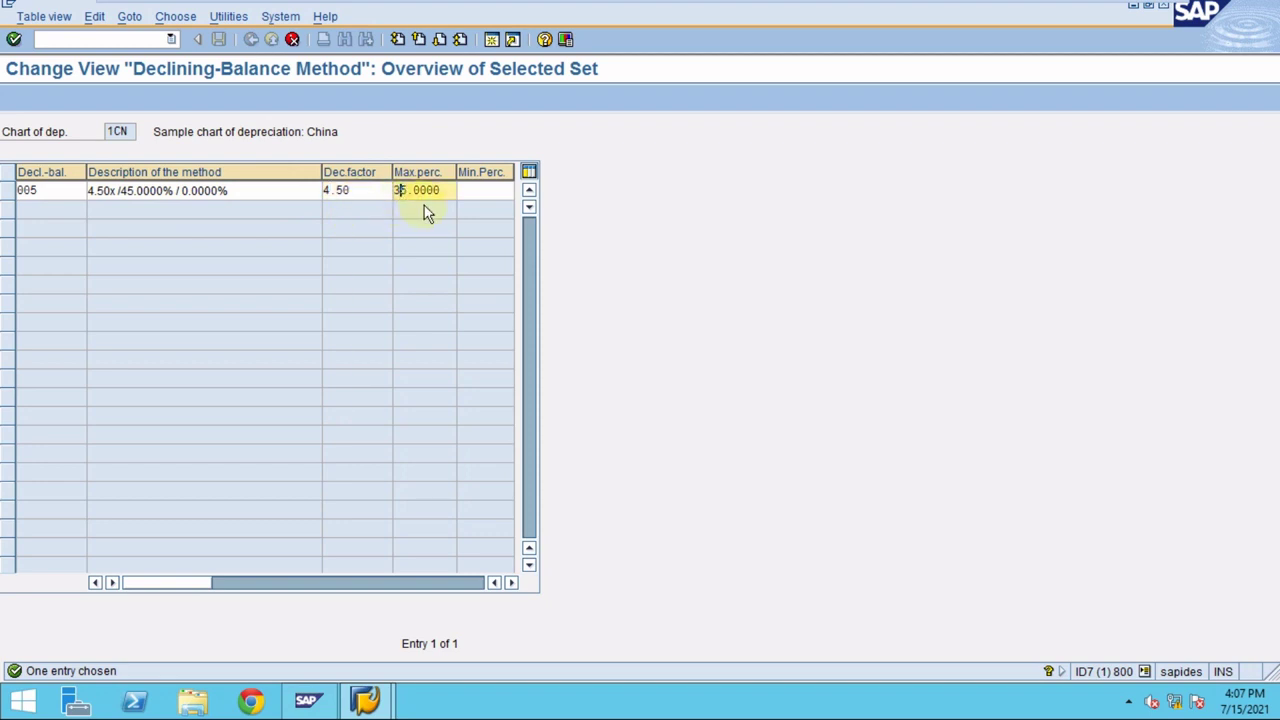
key("BackSpace")
type("4")
key("Return")
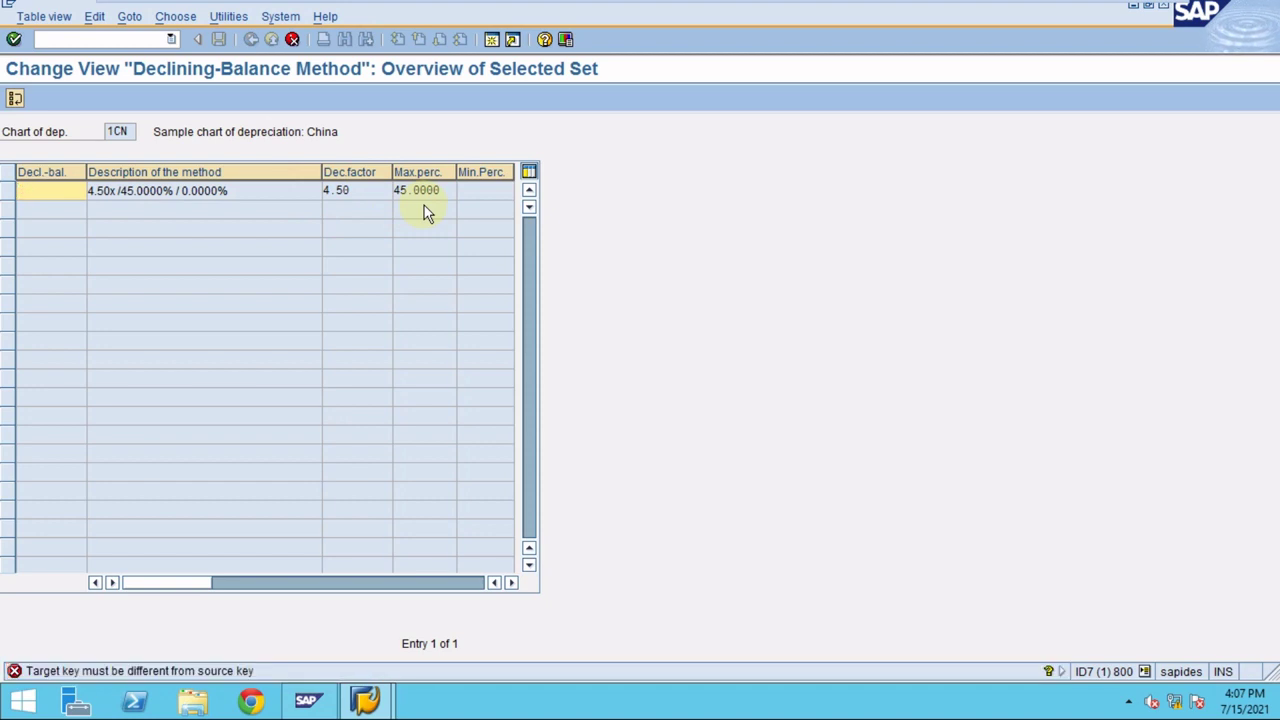
type("007")
key("Return")
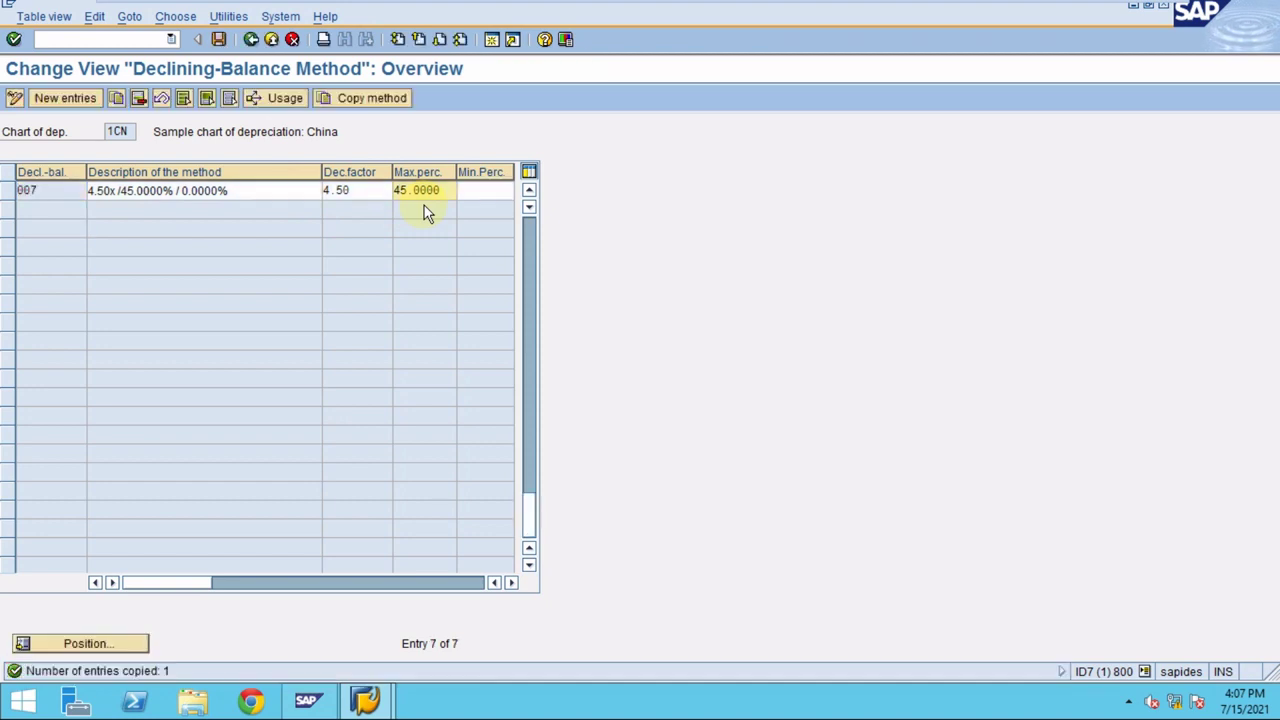
left_click(219, 39)
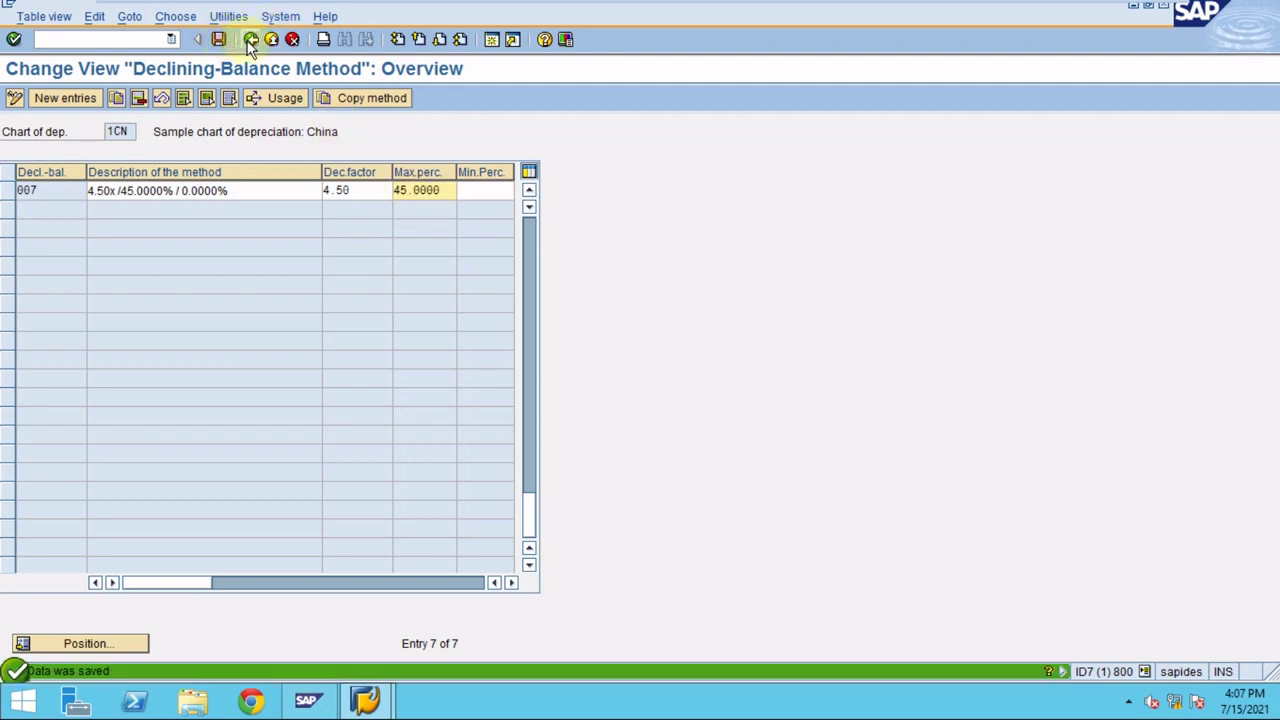
left_click(251, 39)
left_click(180, 419)
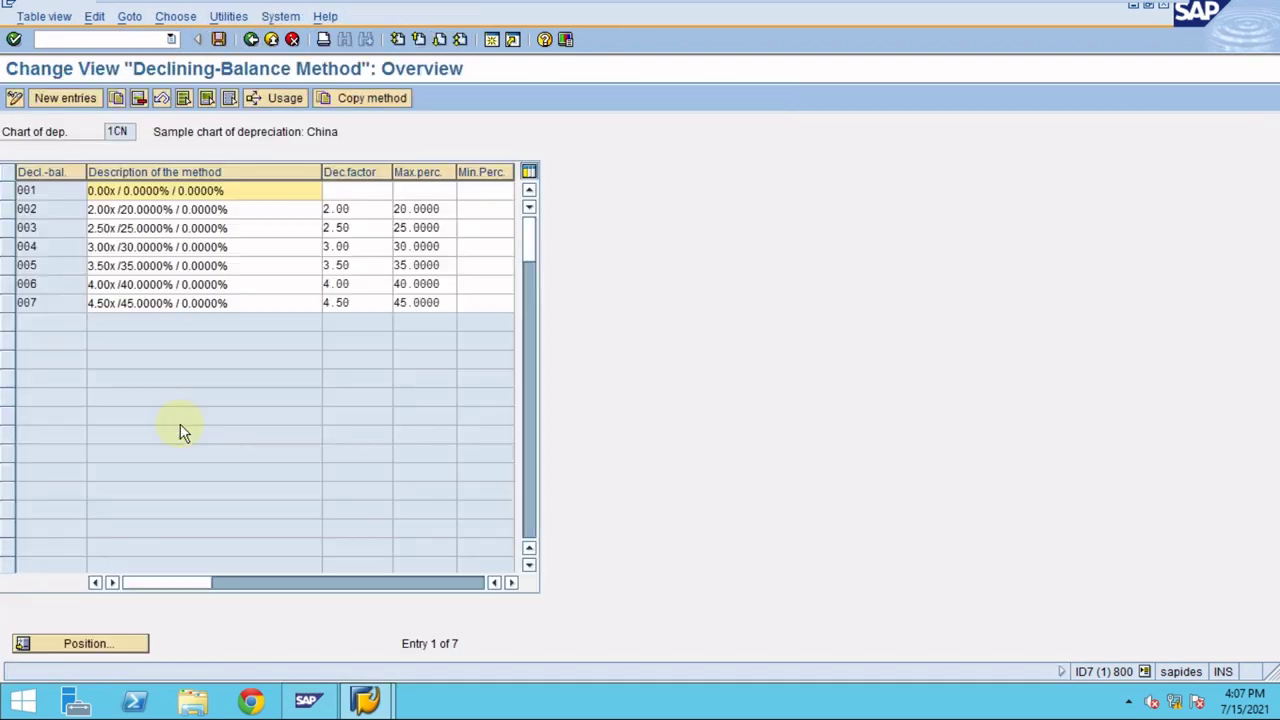
- Copy declining-balance method 006 as new key 008 with description 5.00x/50%
left_click(16, 288)
left_click(12, 288)
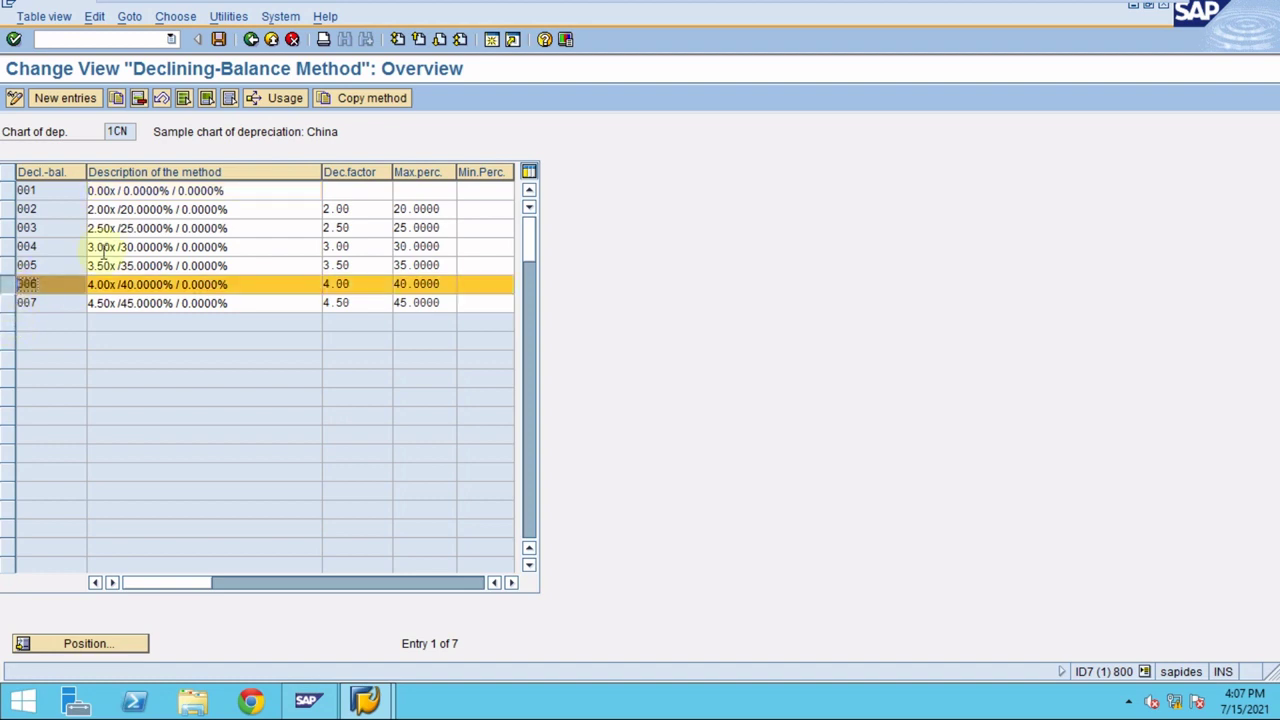
left_click(118, 98)
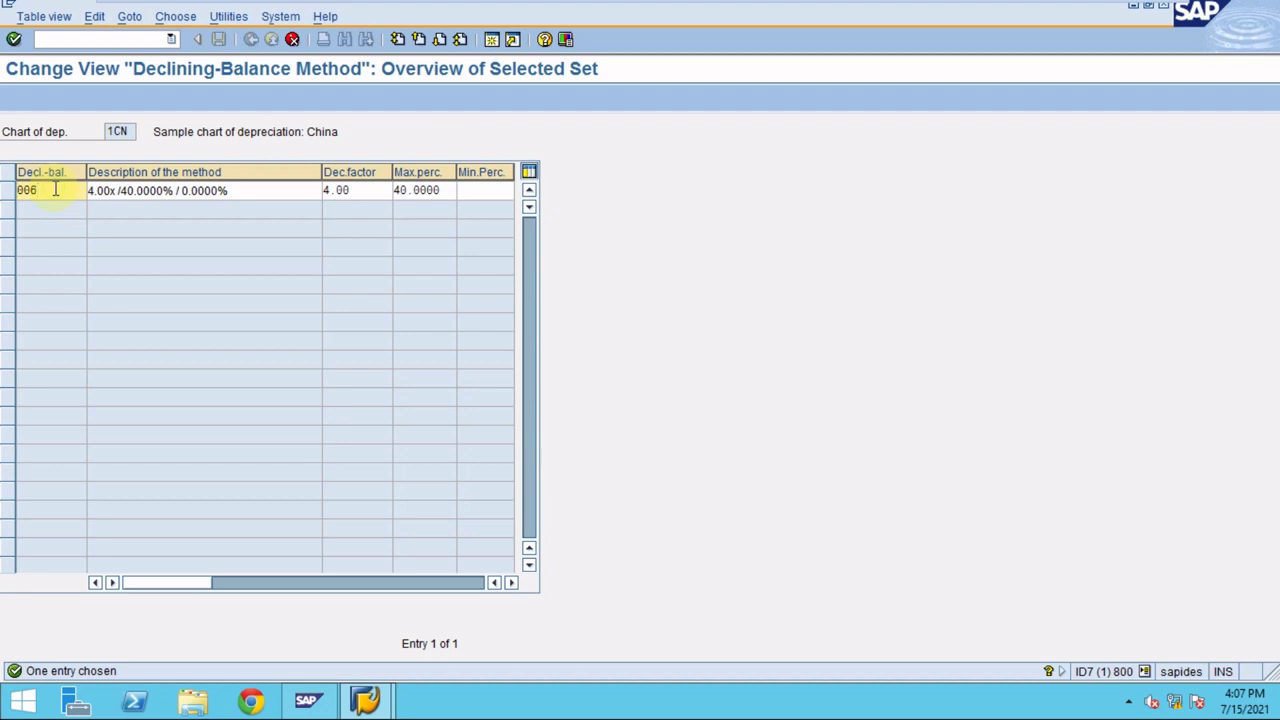
type("8")
left_click(95, 190)
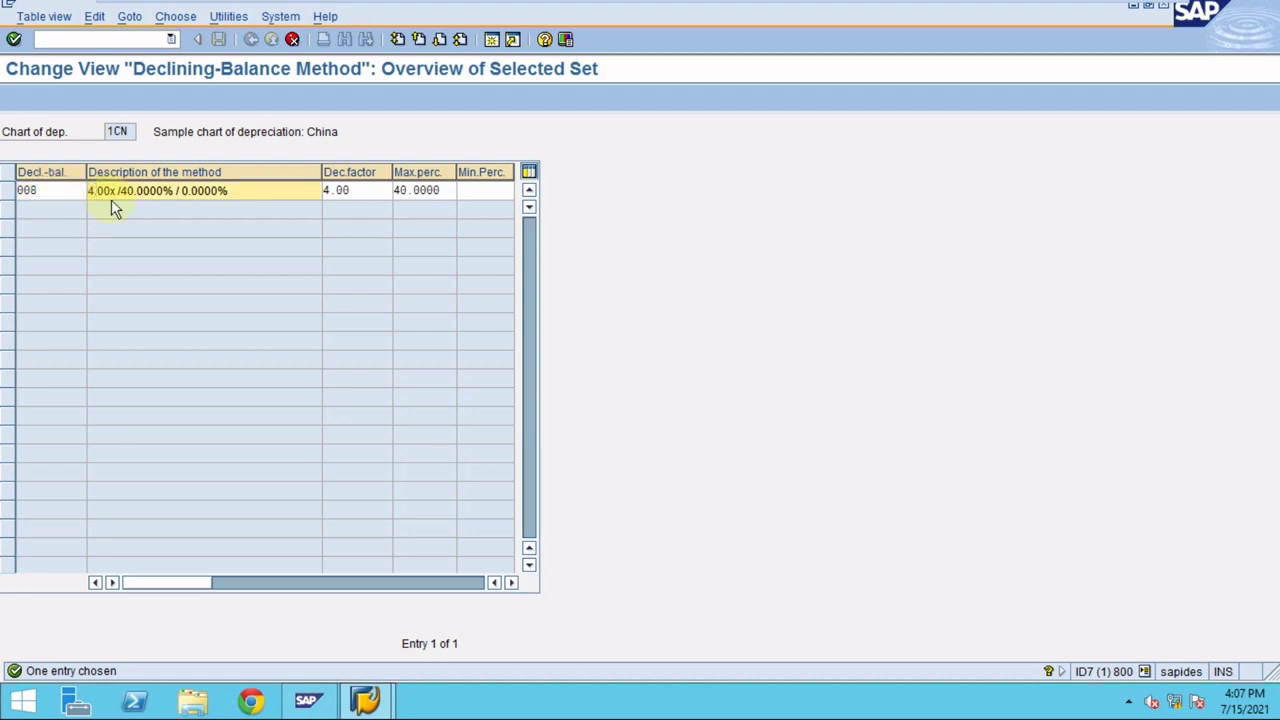
key("BackSpace")
type("5")
key("Delete")
type("5")
- Give method 008 declining factor 5.00 and maximum percentage 50, then save it under the customizing request
left_click(330, 192)
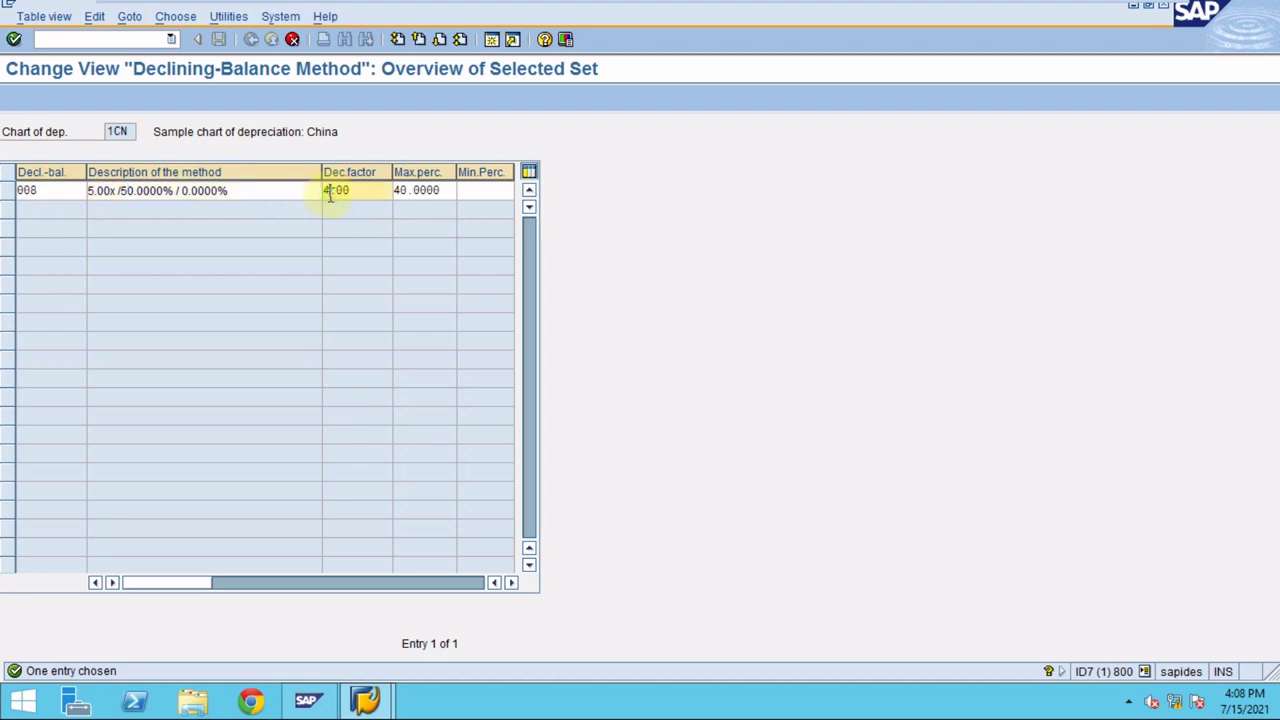
left_click_drag(330, 194, 325, 194)
type("5")
left_click(402, 192)
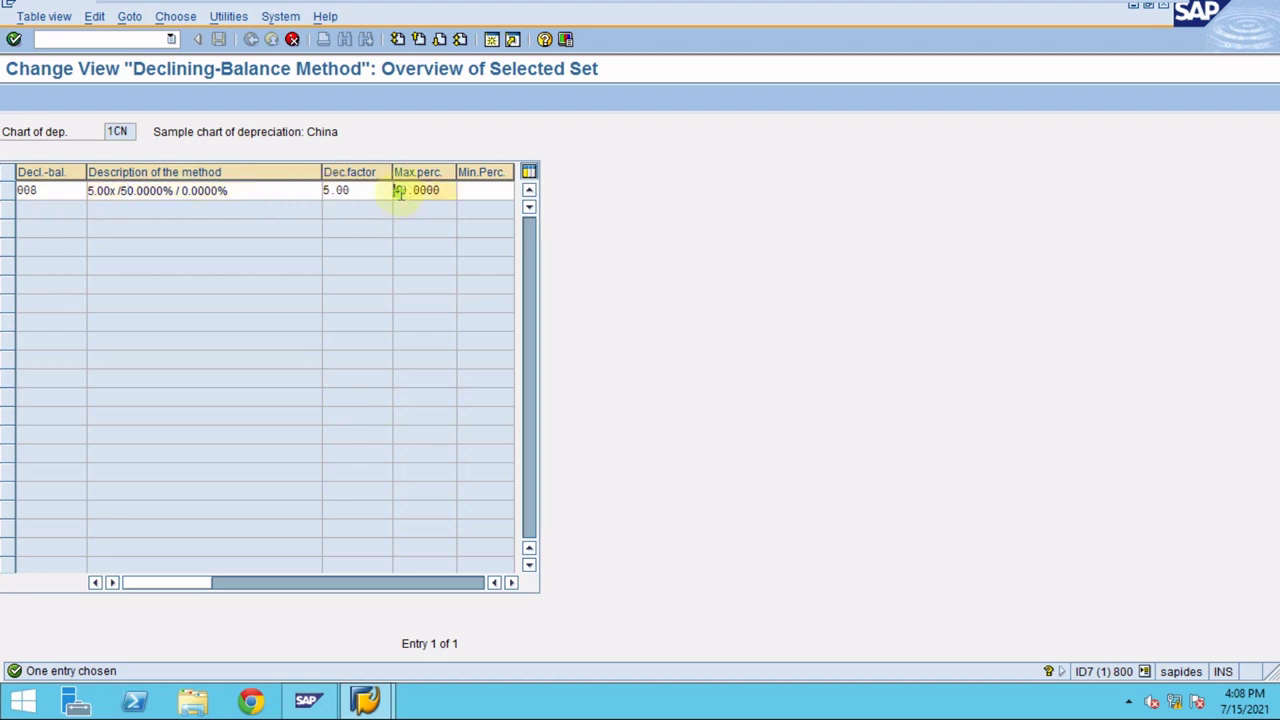
left_click_drag(402, 192, 400, 192)
type("5")
key("Return")
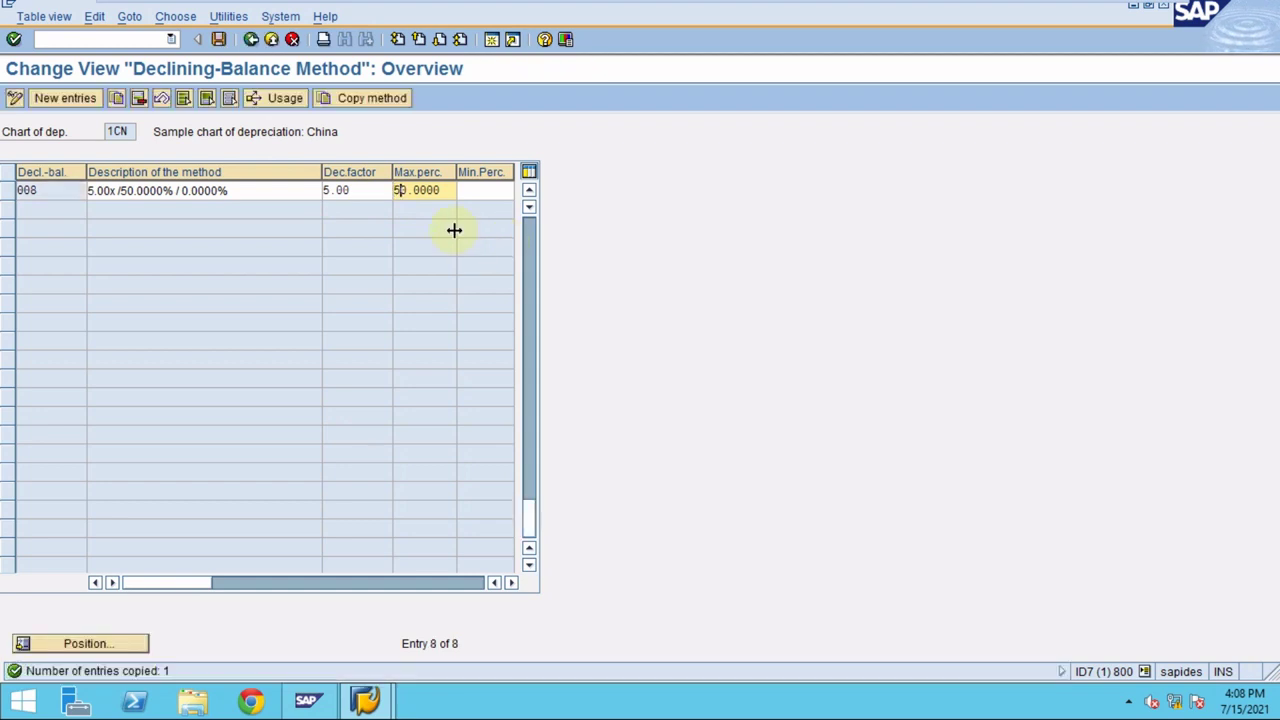
left_click(219, 39)
left_click(44, 292)
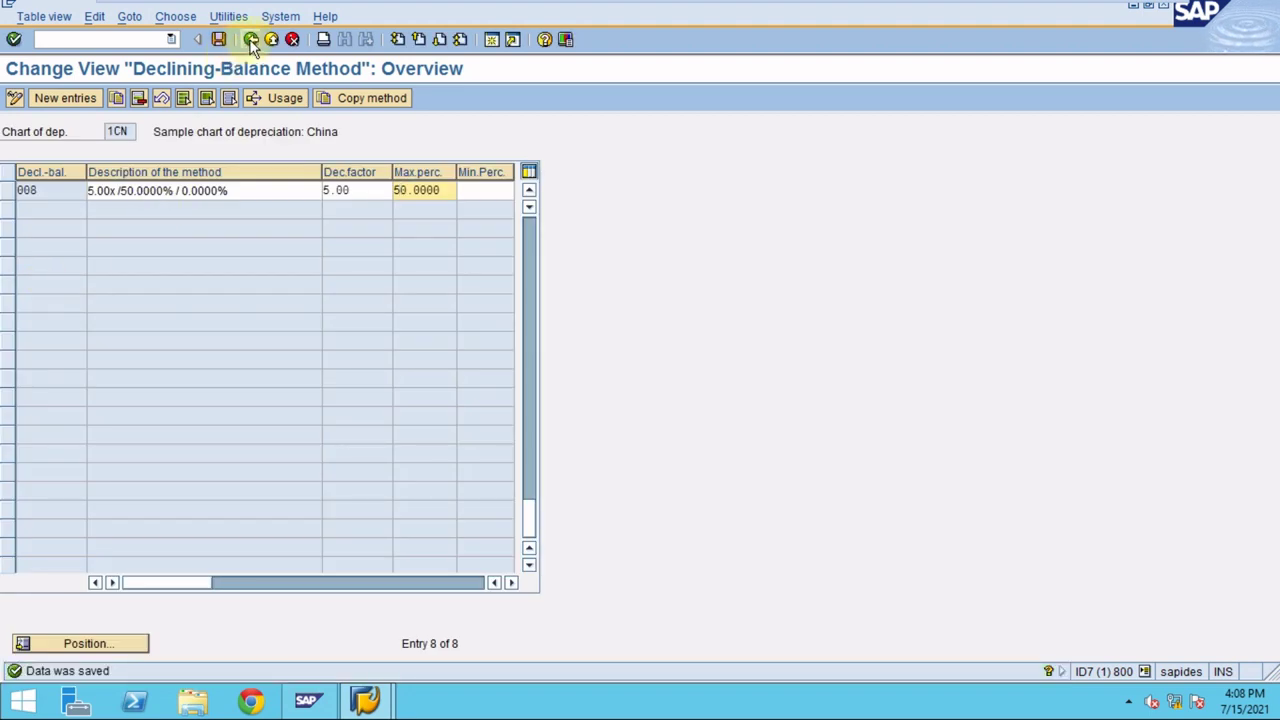
left_click(251, 39)
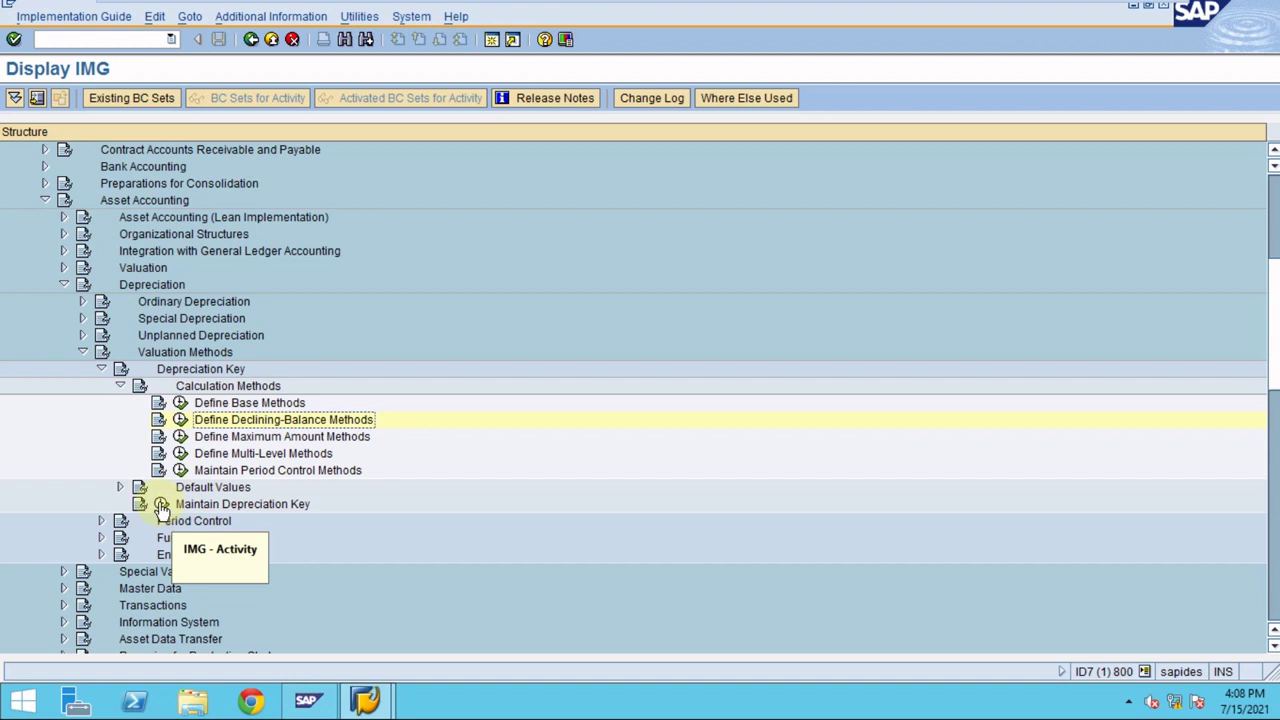
- Open Maintain Depreciation Key to list chart 1CN's 21 depreciation keys, such as DG20 and DG30
left_click(162, 505)
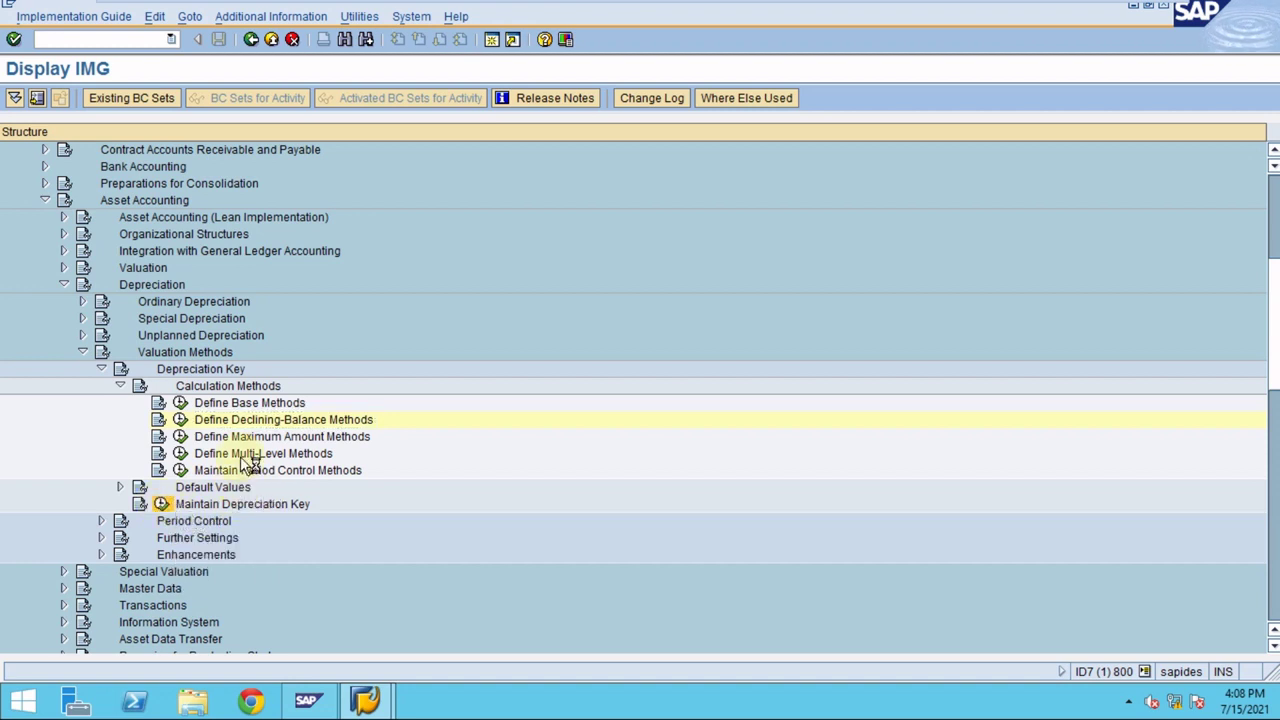
mouse_move(624, 10)
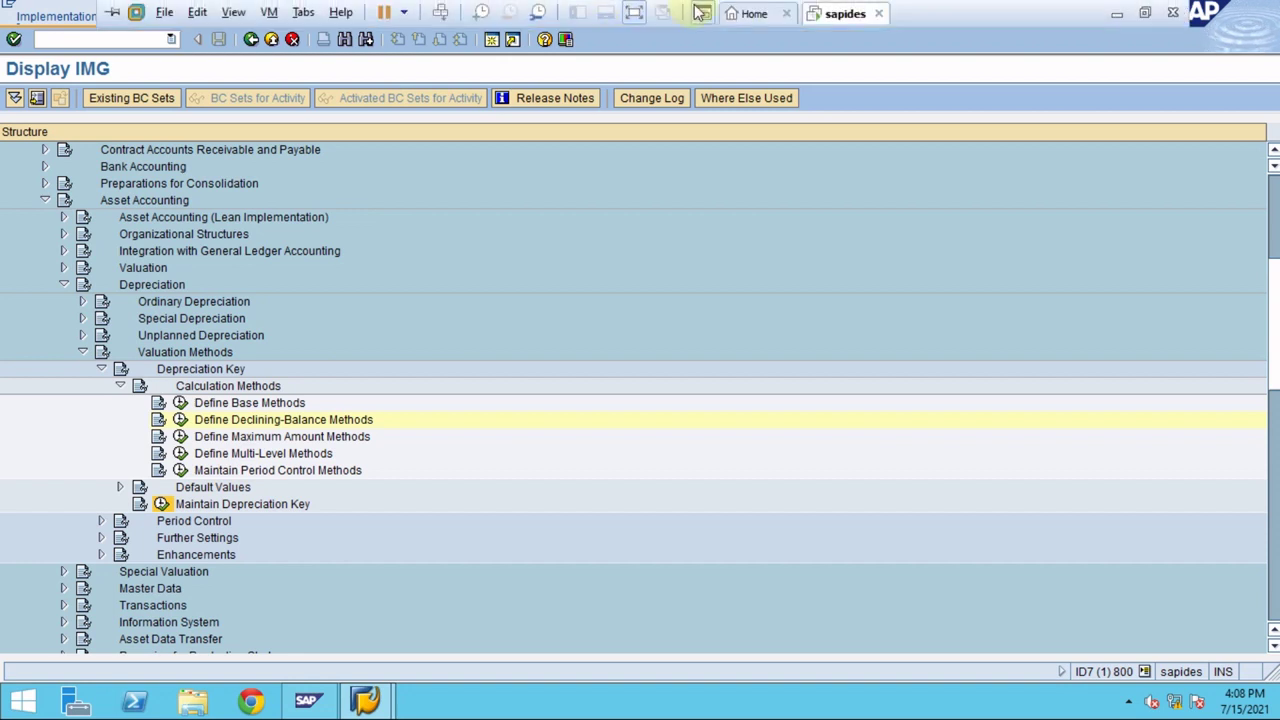
mouse_move(710, 15)
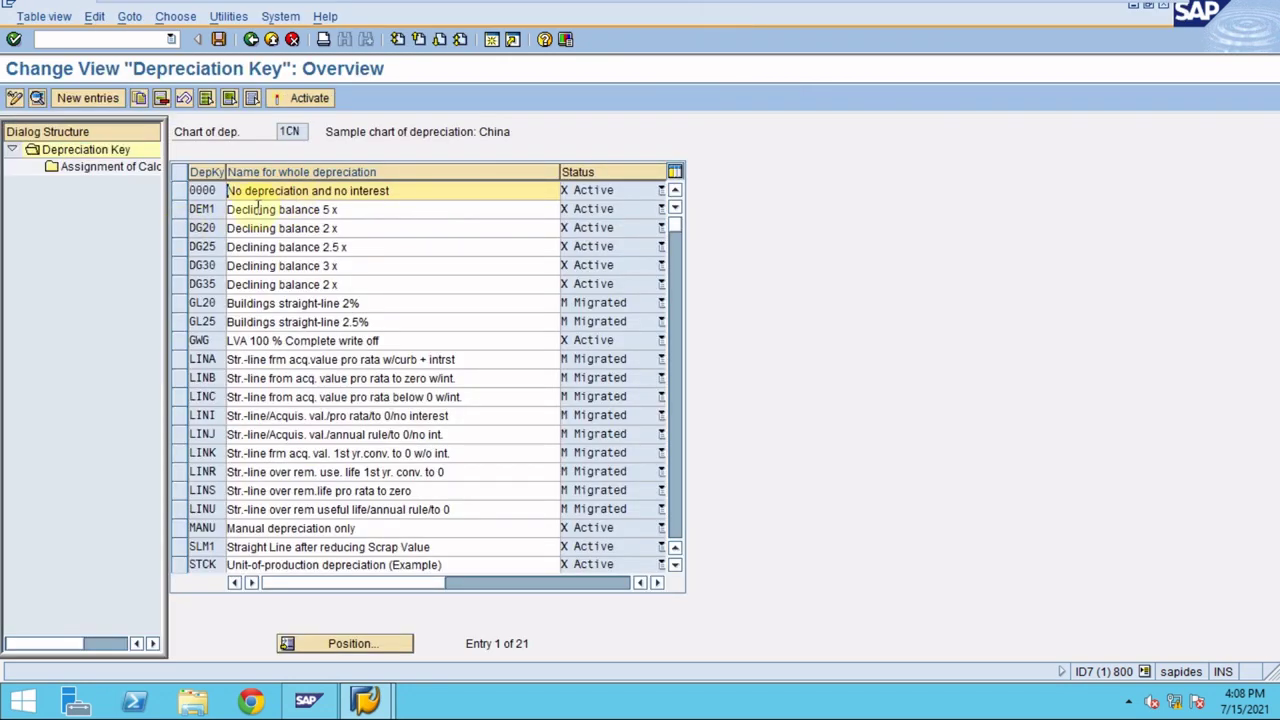
- Select depreciation key DEM1 and show its calculation-method assignments (base methods 0007, 0011, 0017)
left_click(369, 210)
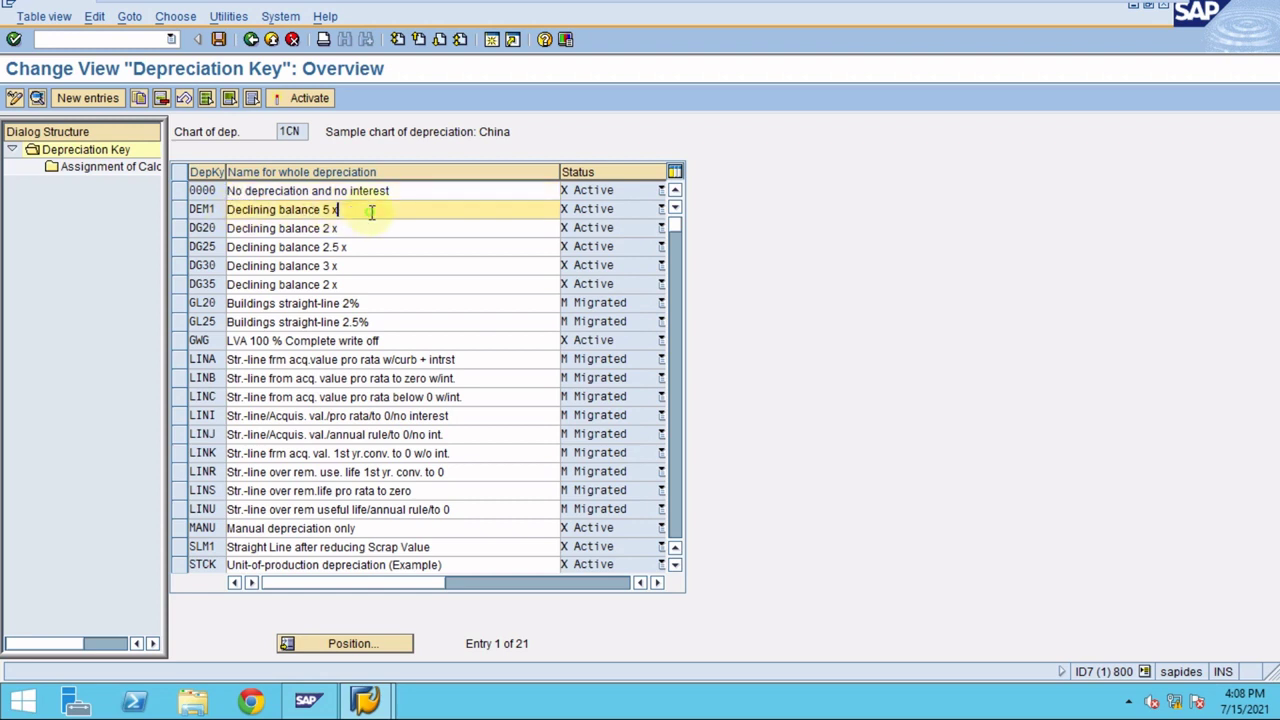
left_click_drag(369, 212, 228, 210)
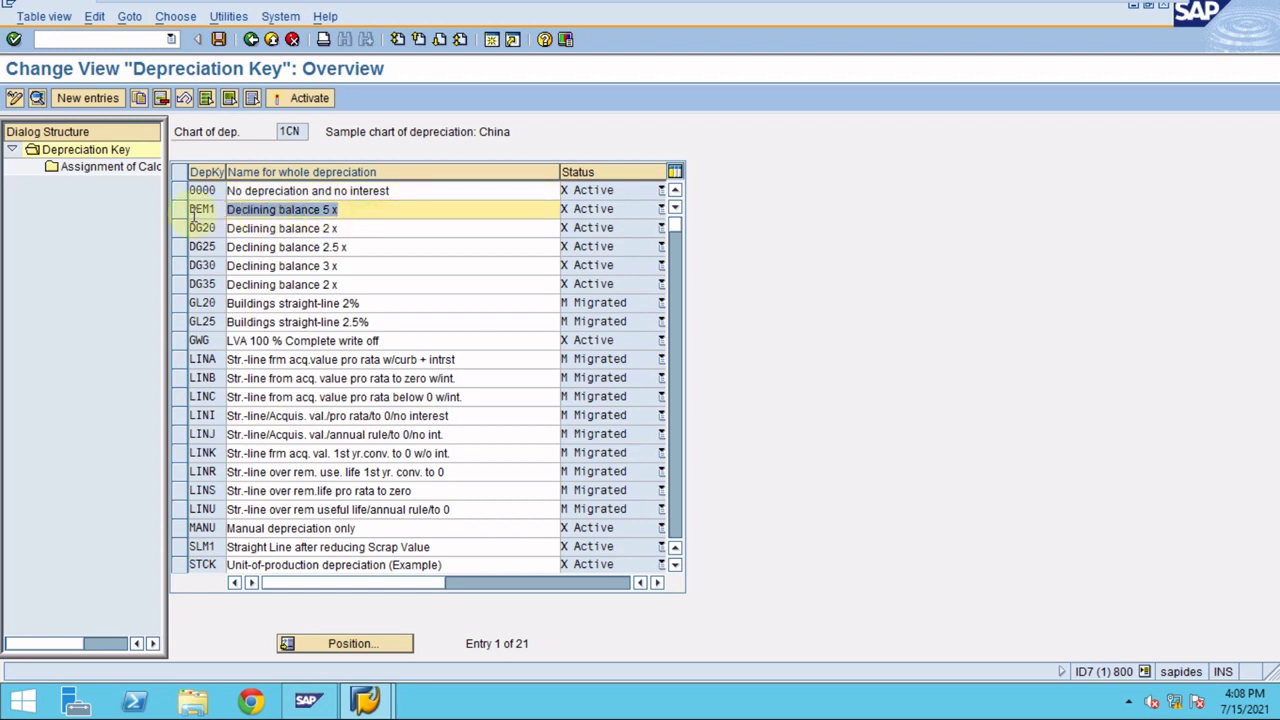
left_click(346, 213)
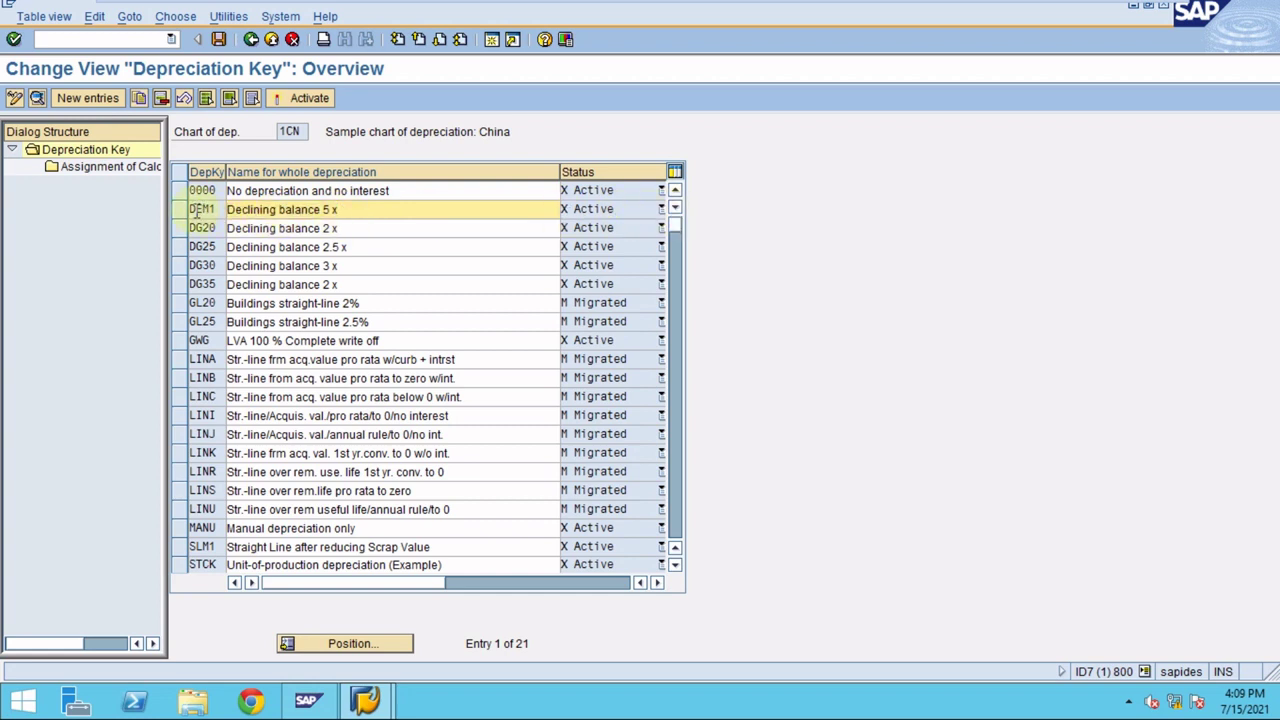
left_click(180, 209)
double_click(111, 169)
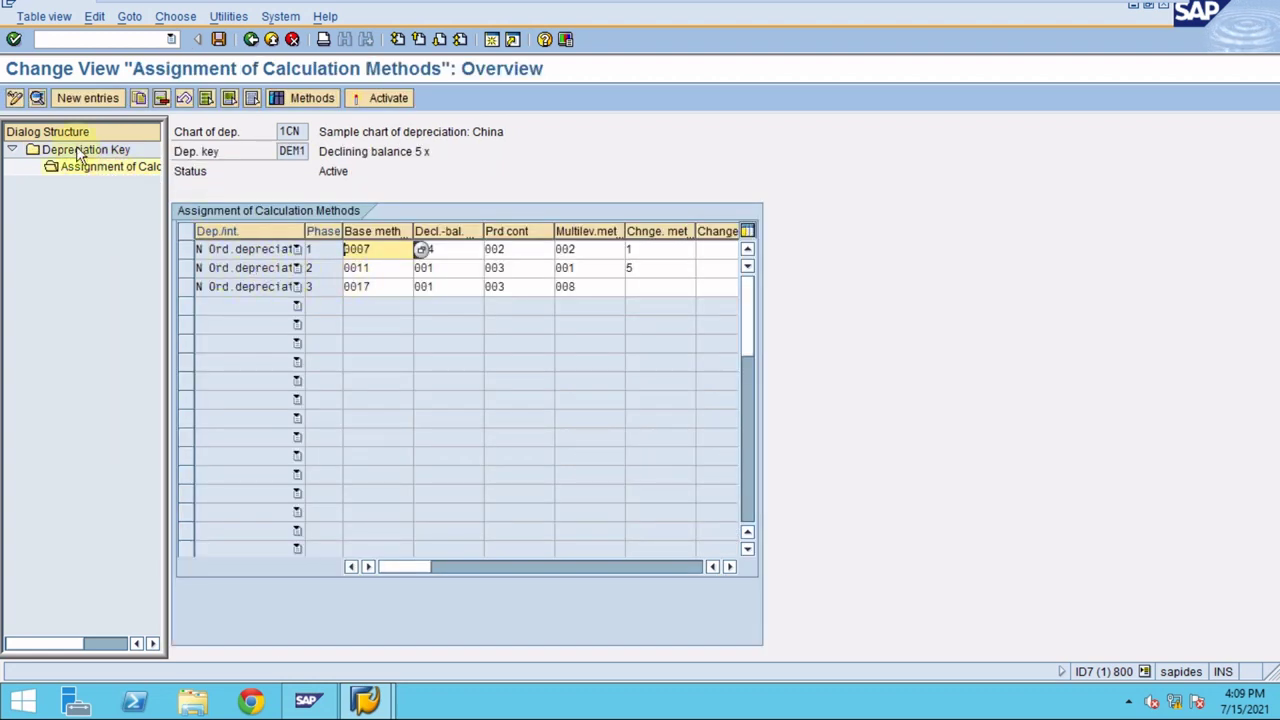
left_click(38, 100)
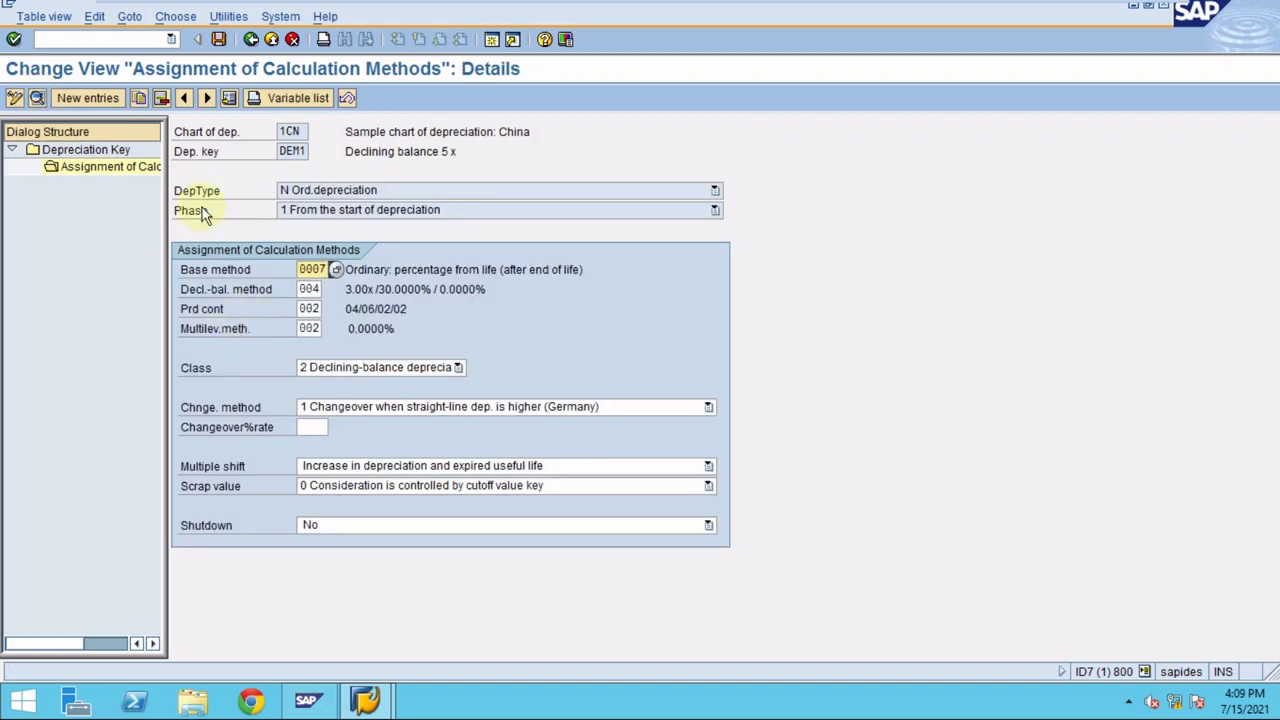
left_click_drag(160, 205, 334, 210)
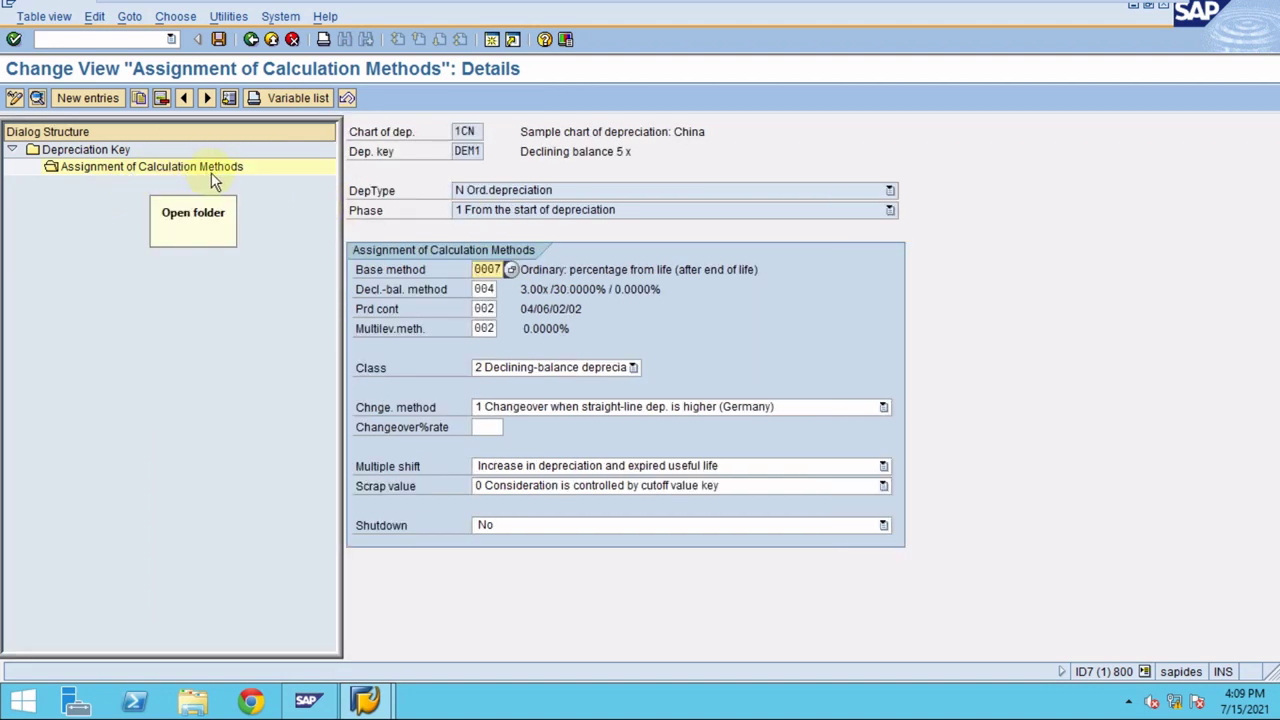
left_click(205, 100)
left_click(206, 100)
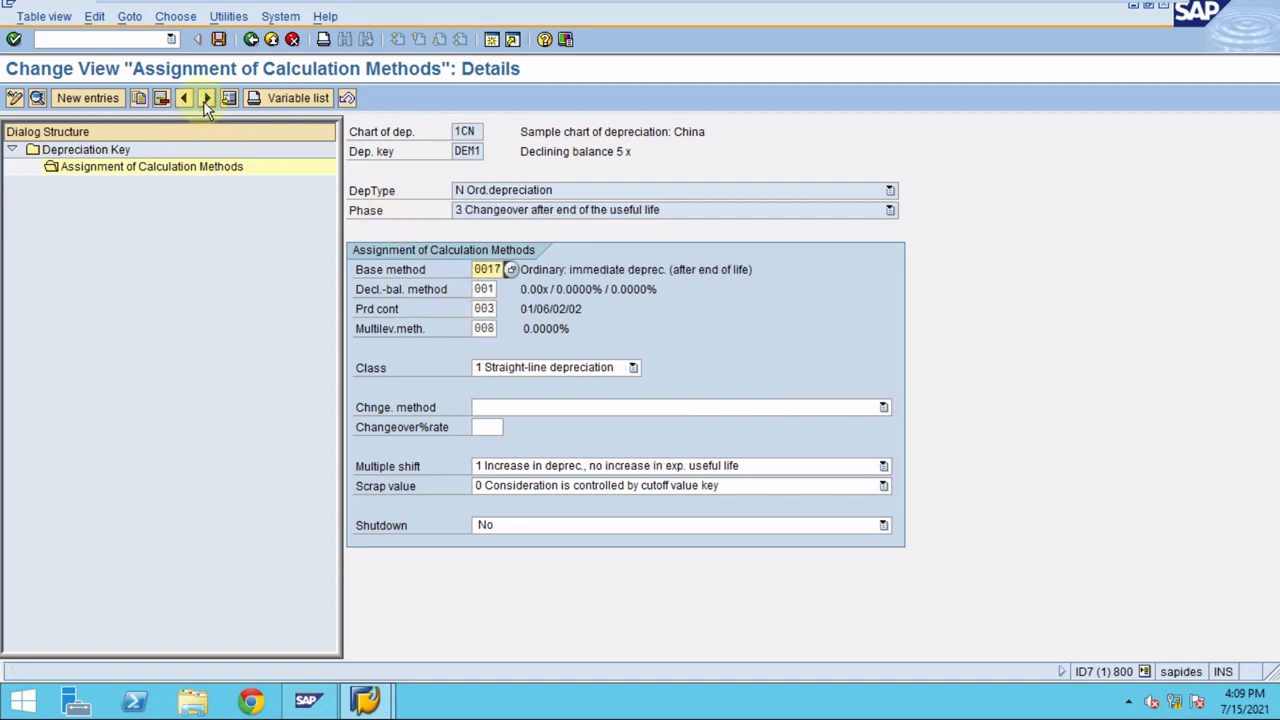
left_click(189, 100)
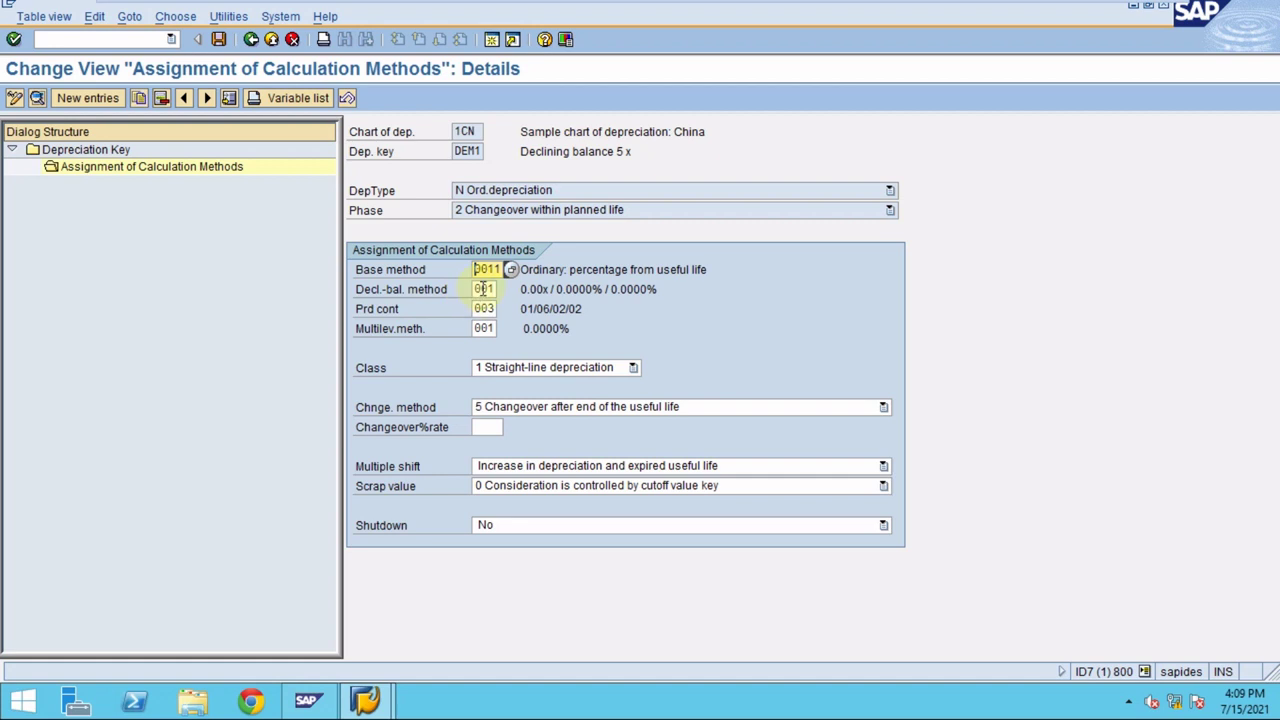
mouse_move(345, 8)
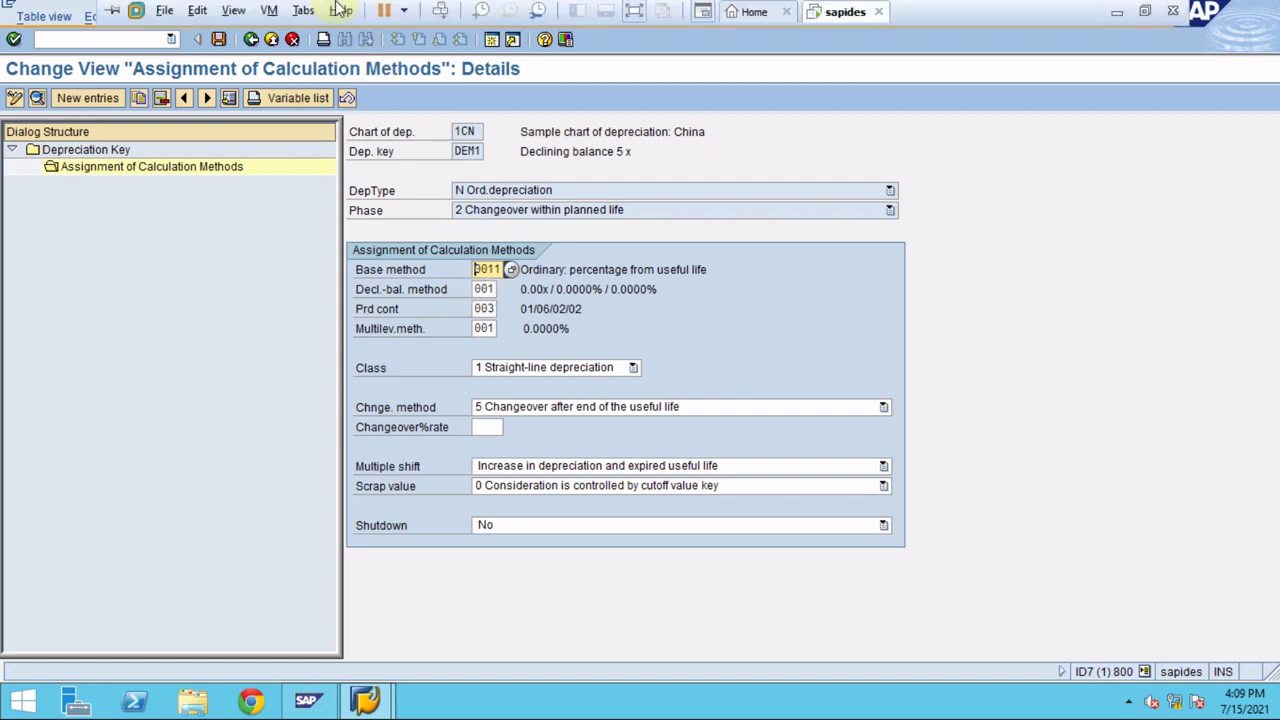
mouse_move(700, 10)
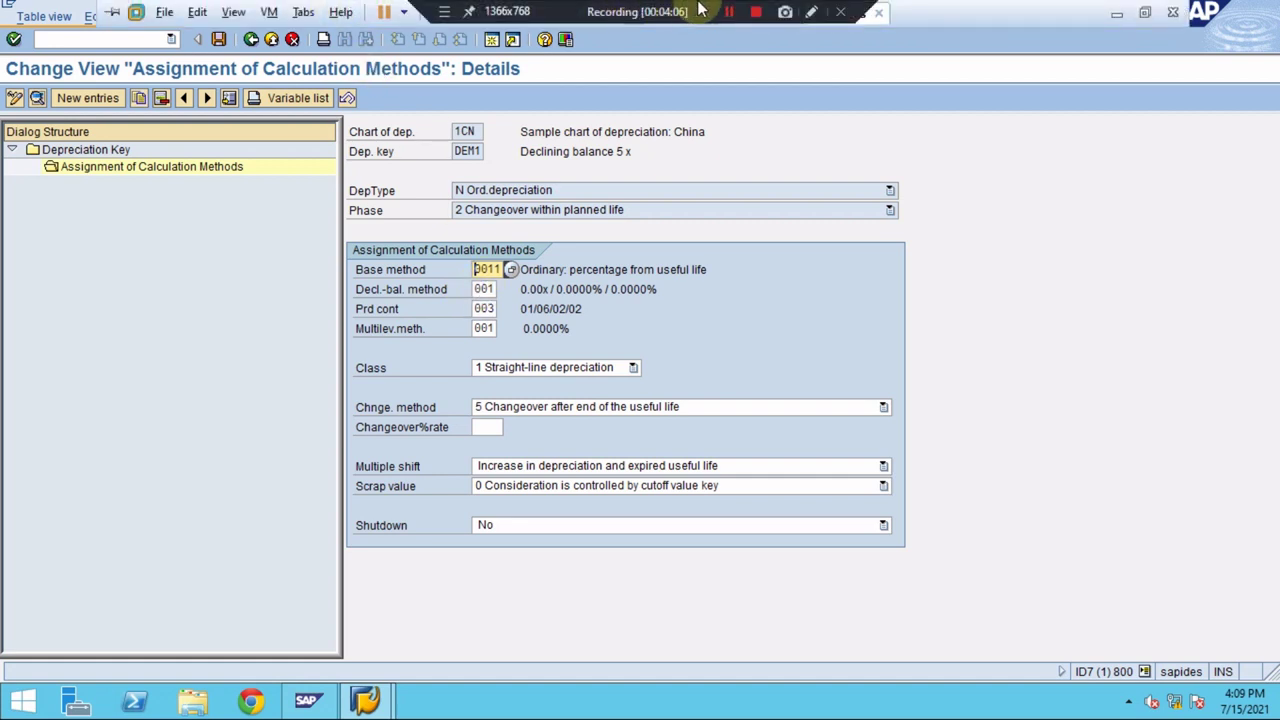
left_click(811, 12)
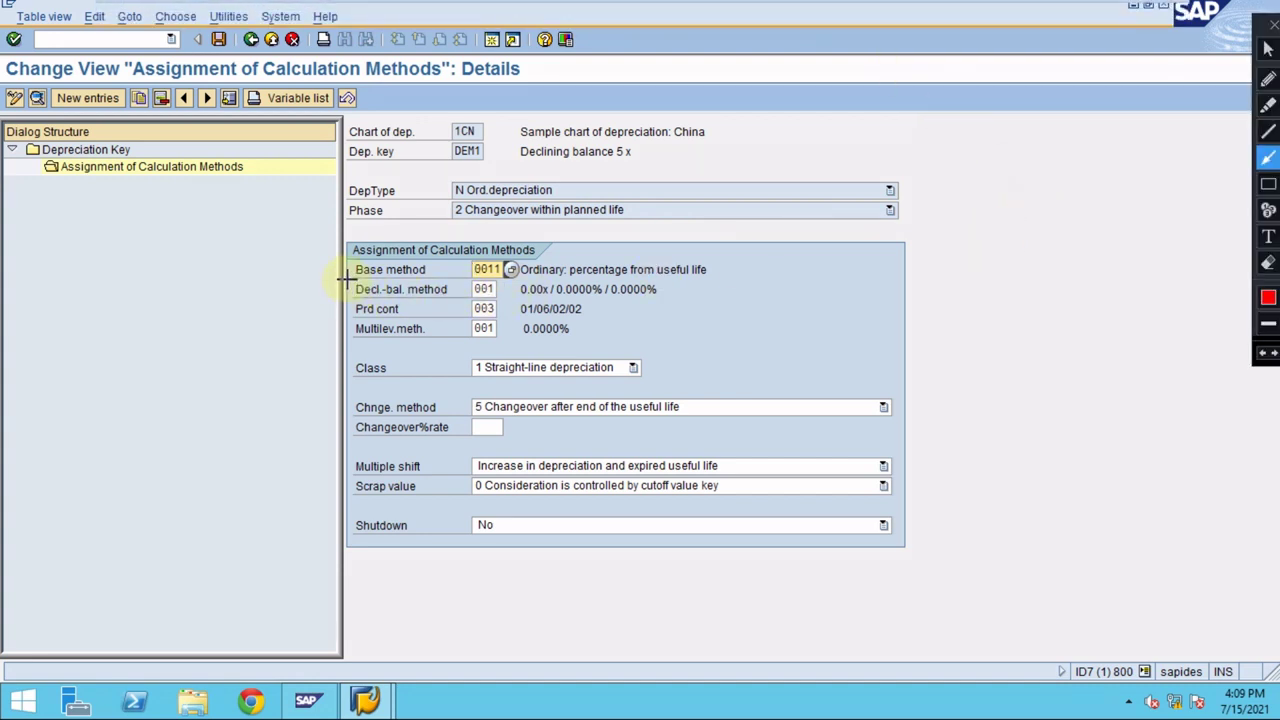
left_click_drag(355, 284, 453, 292)
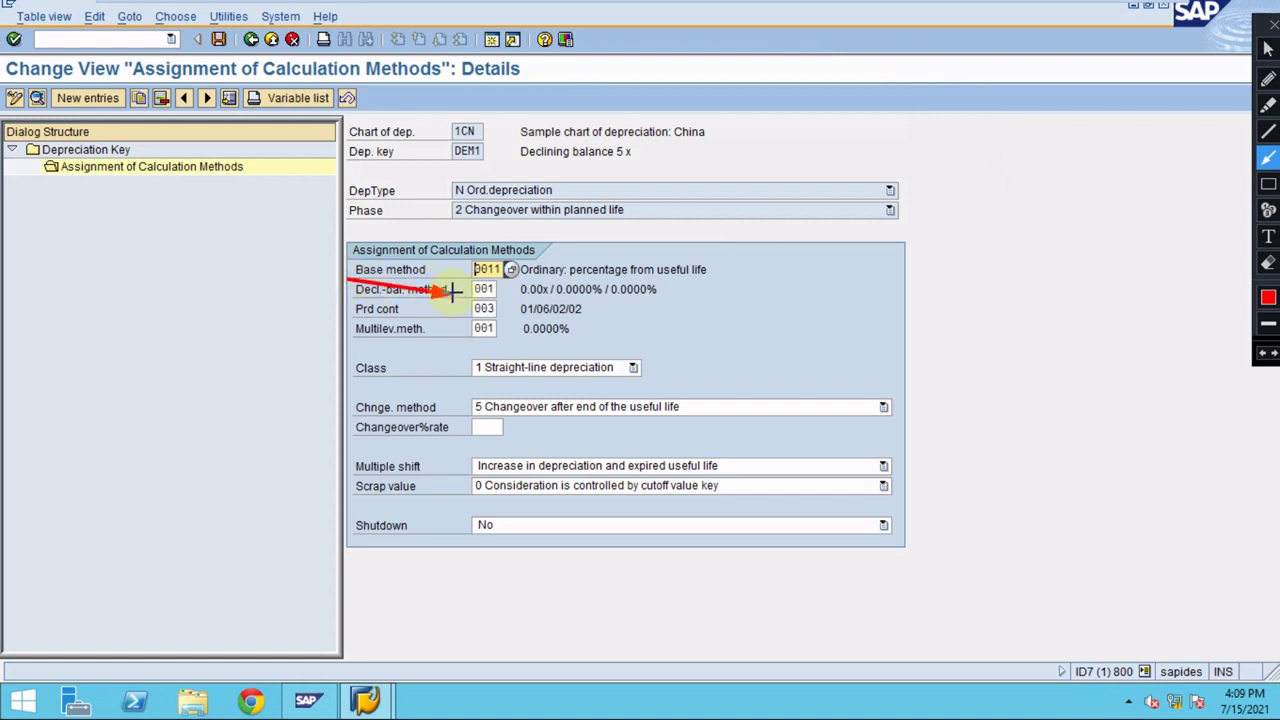
right_click(453, 292)
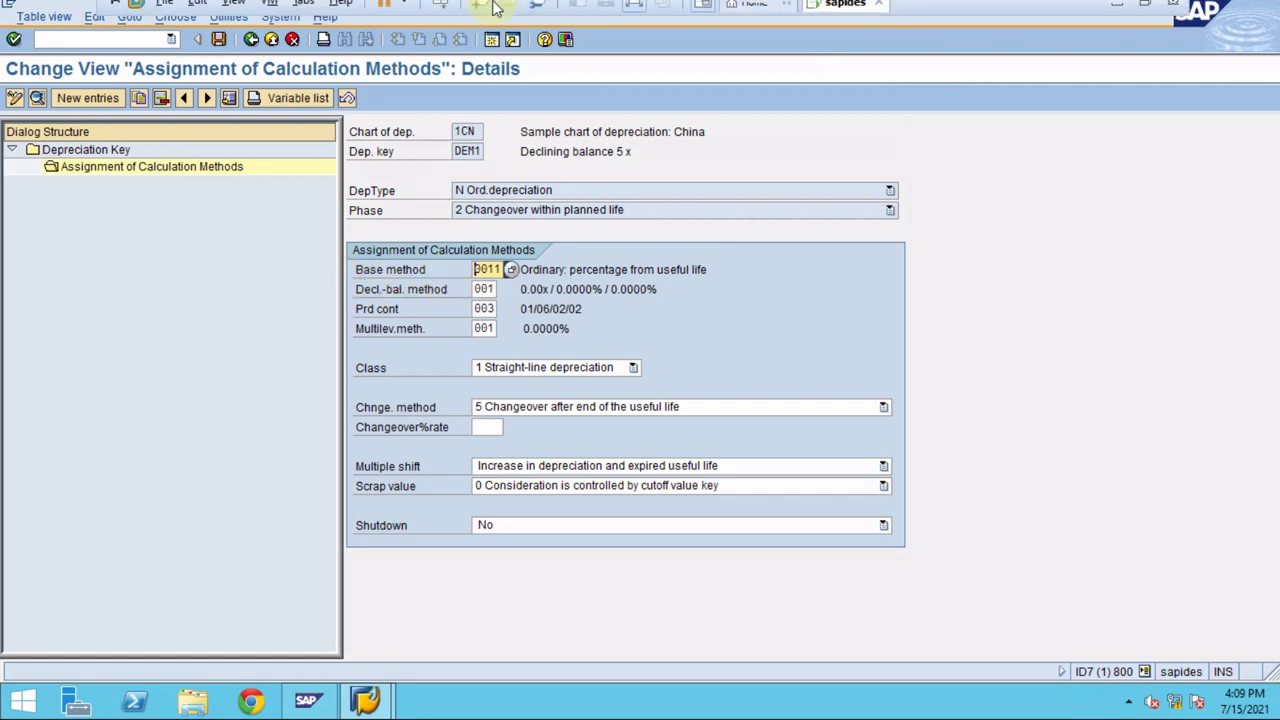
mouse_move(675, 10)
left_click(811, 12)
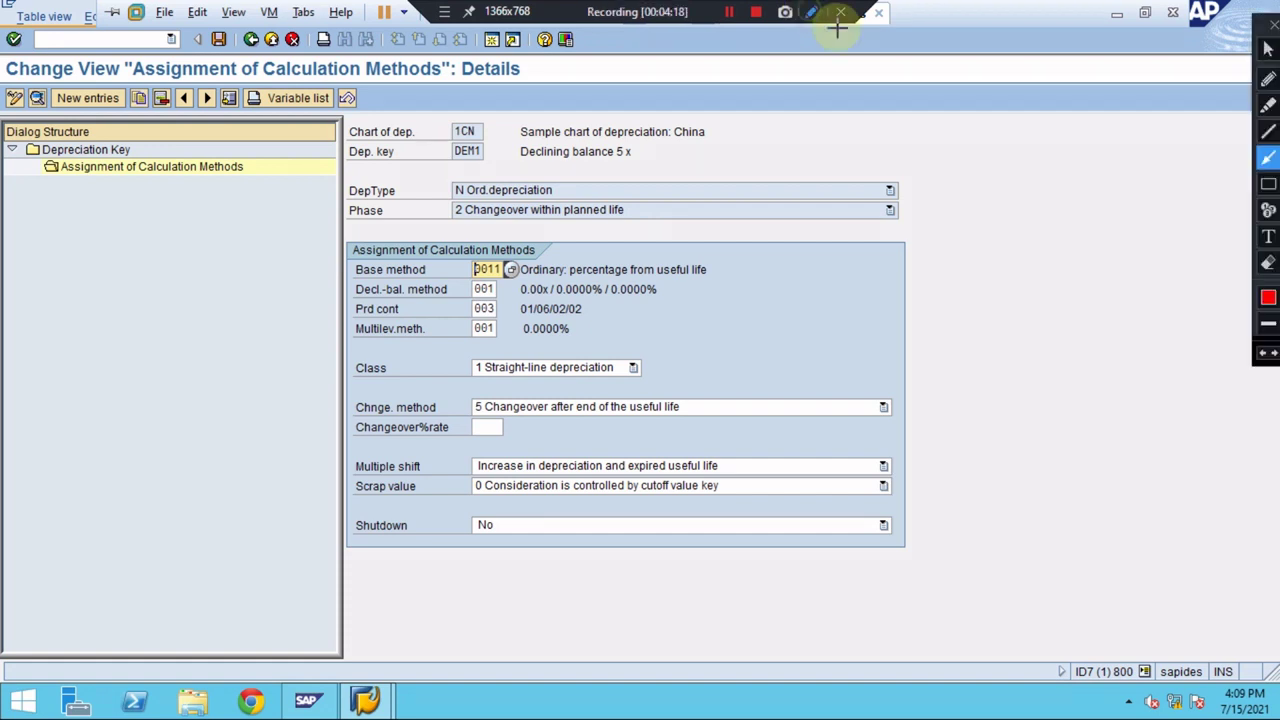
left_click(1268, 184)
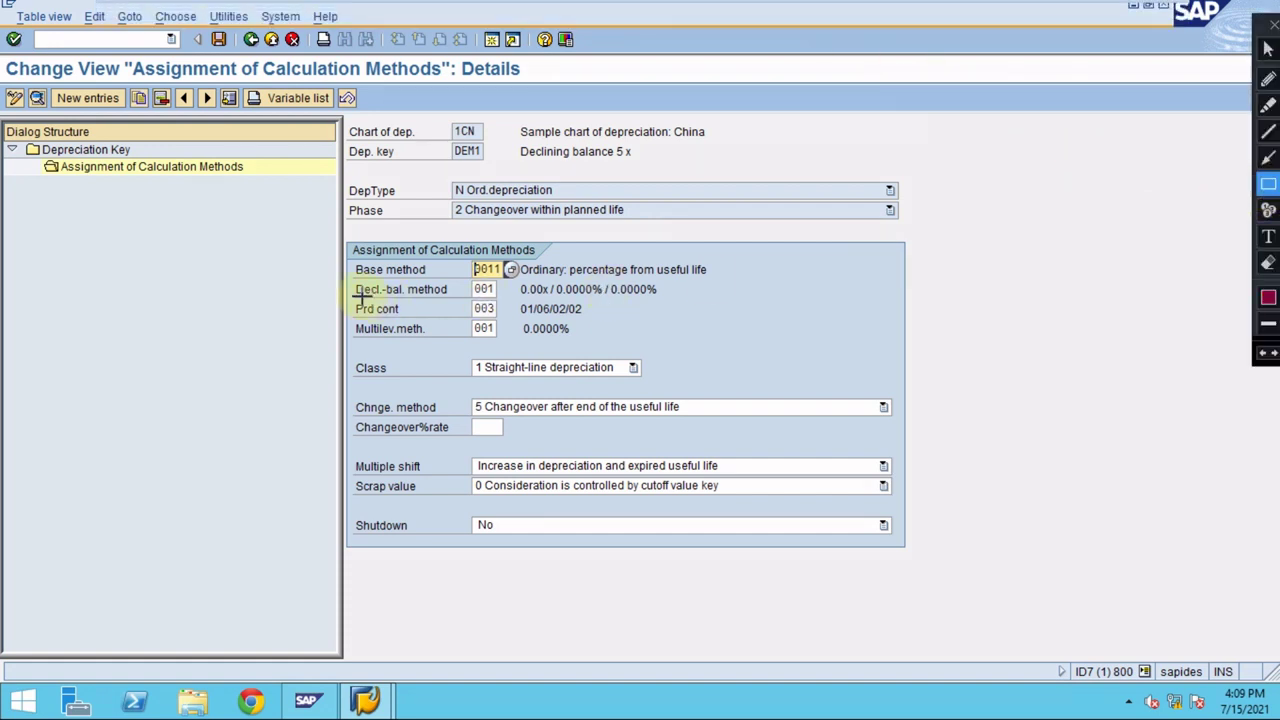
left_click_drag(343, 278, 662, 305)
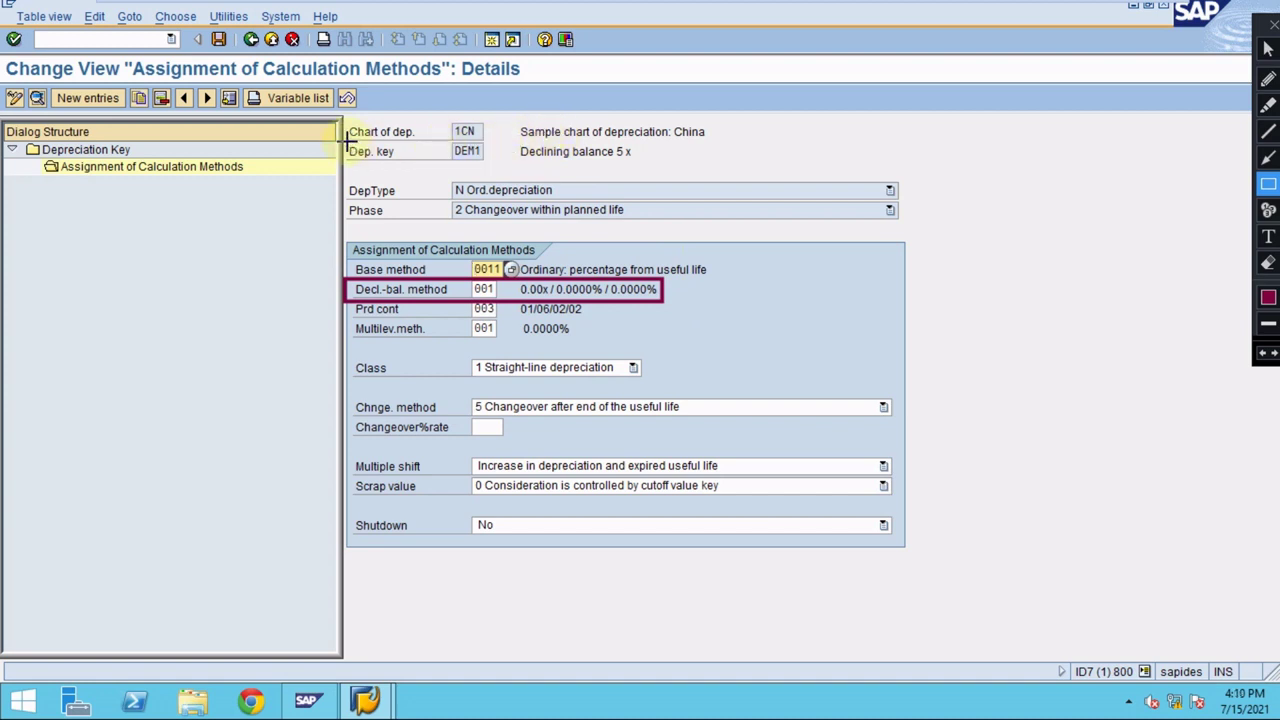
left_click_drag(345, 140, 634, 164)
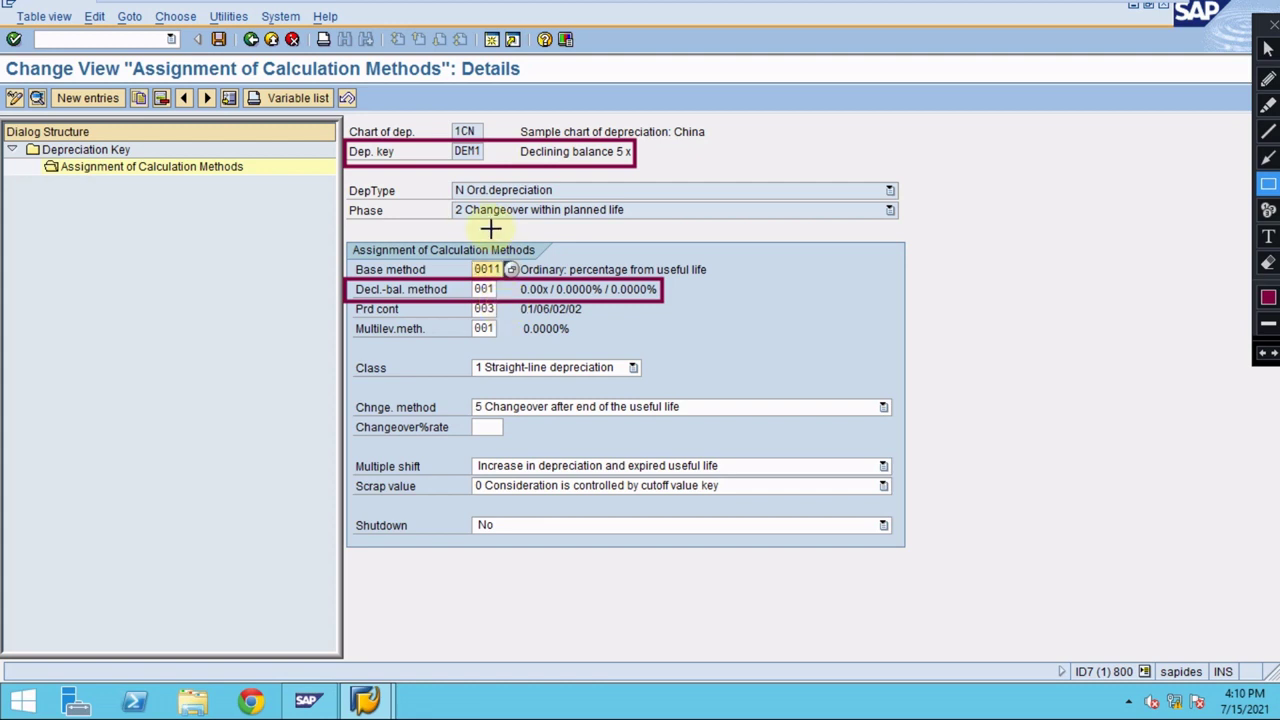
left_click_drag(336, 198, 625, 222)
left_click(1268, 157)
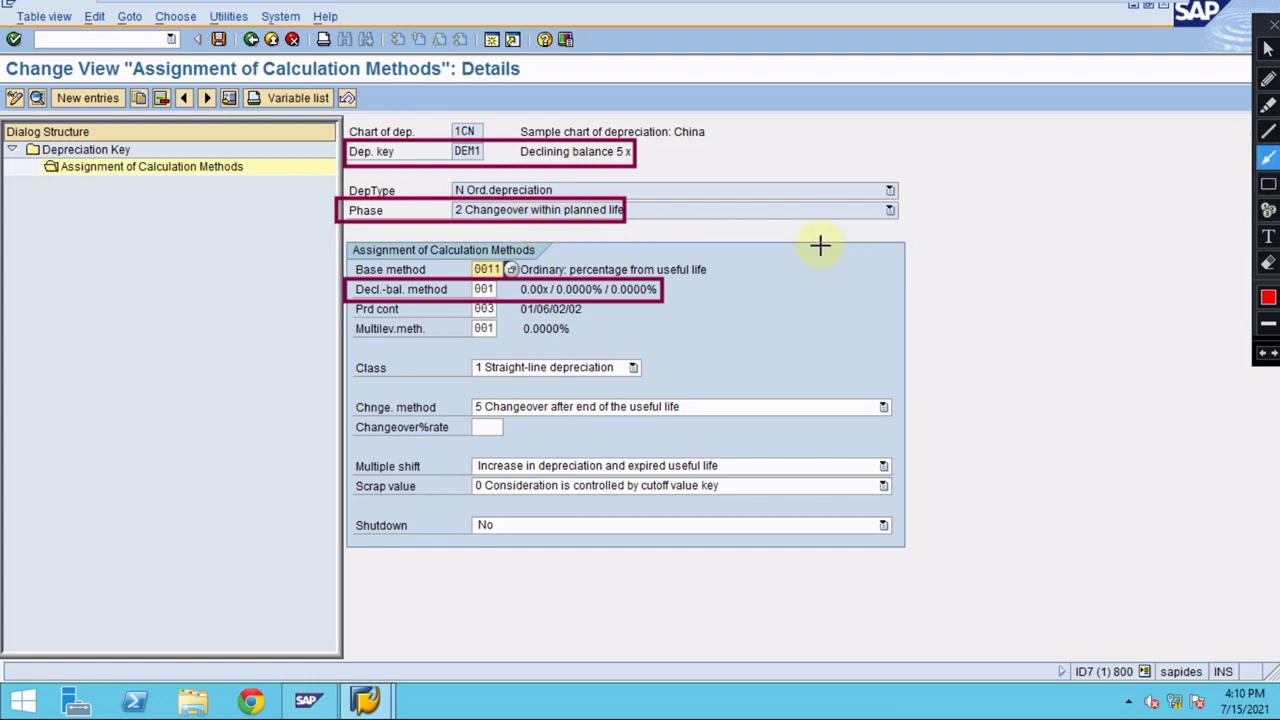
left_click_drag(733, 241, 630, 222)
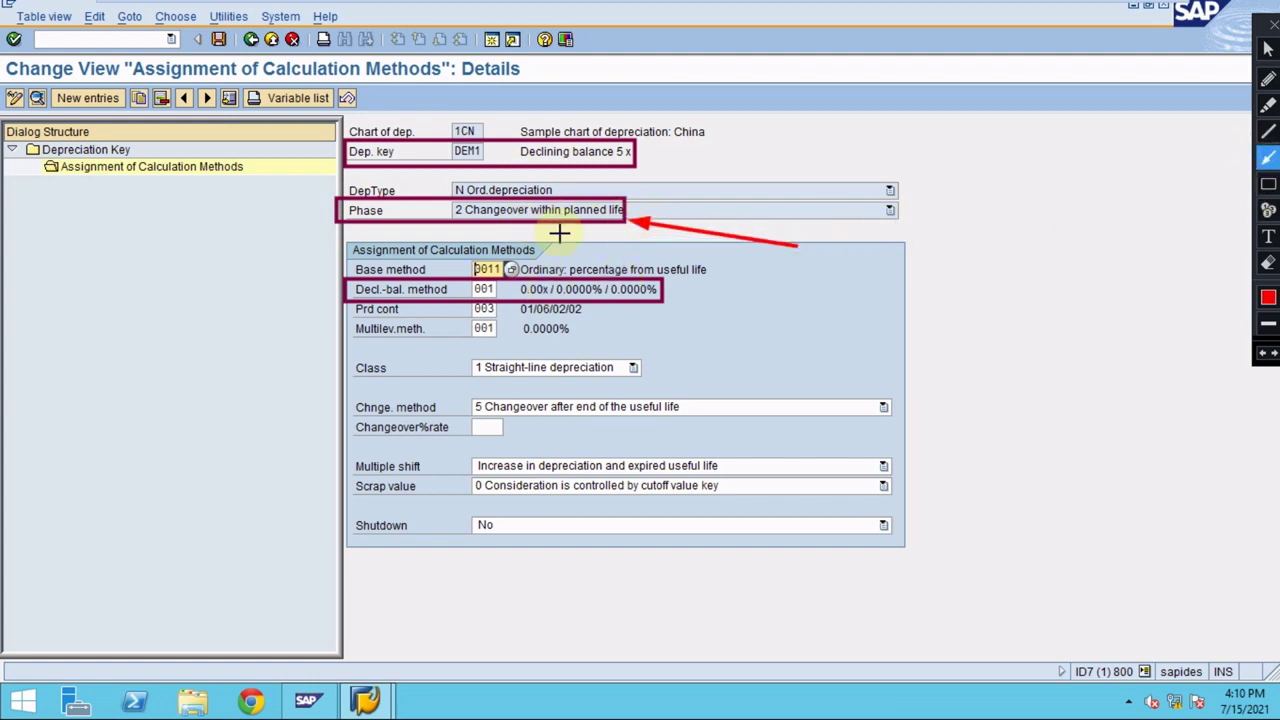
key("Escape")
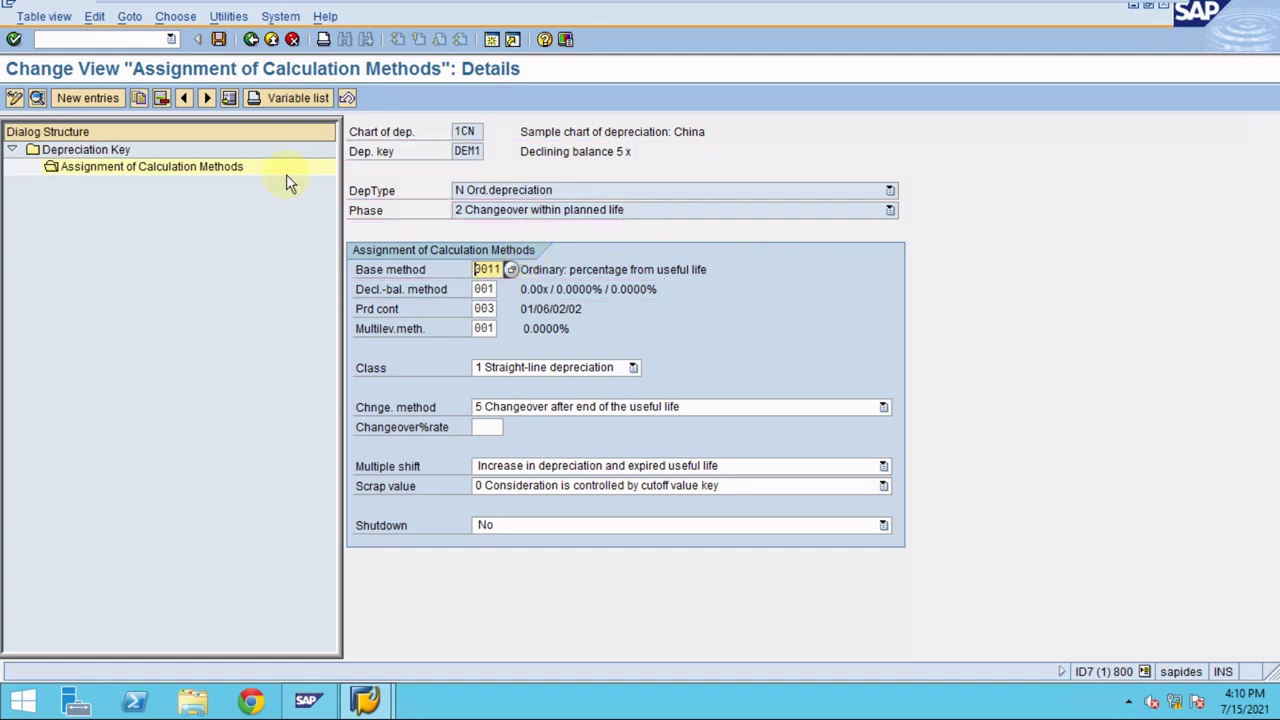
- Replace DEM1 phase 1's declining-balance method 004 with 008 (5.00x /50.0000%) from the value list
left_click(184, 97)
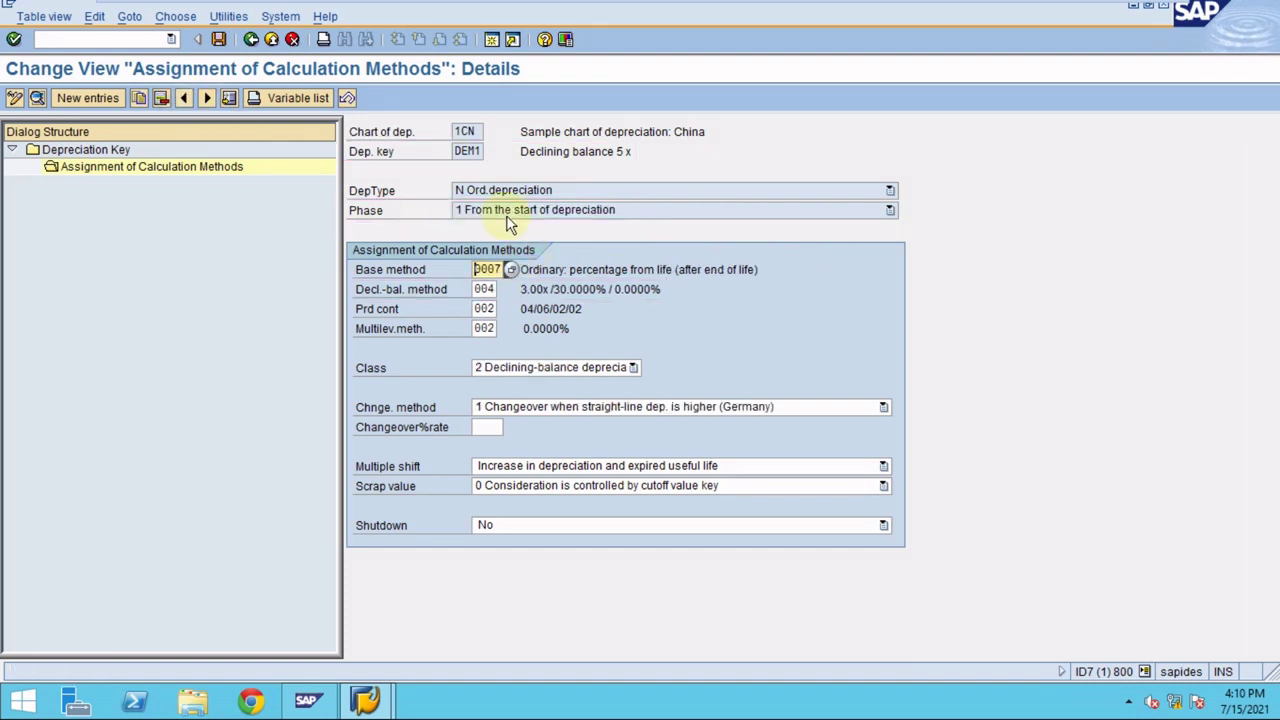
left_click(493, 289)
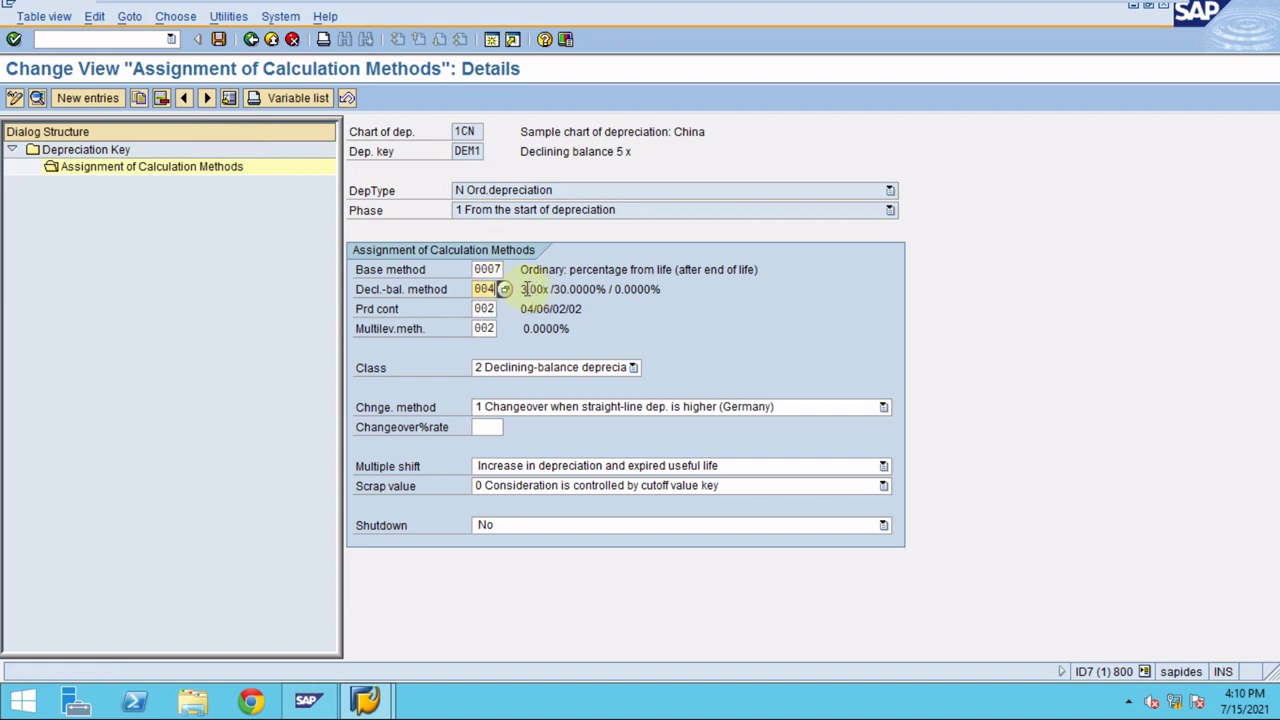
left_click_drag(521, 289, 660, 289)
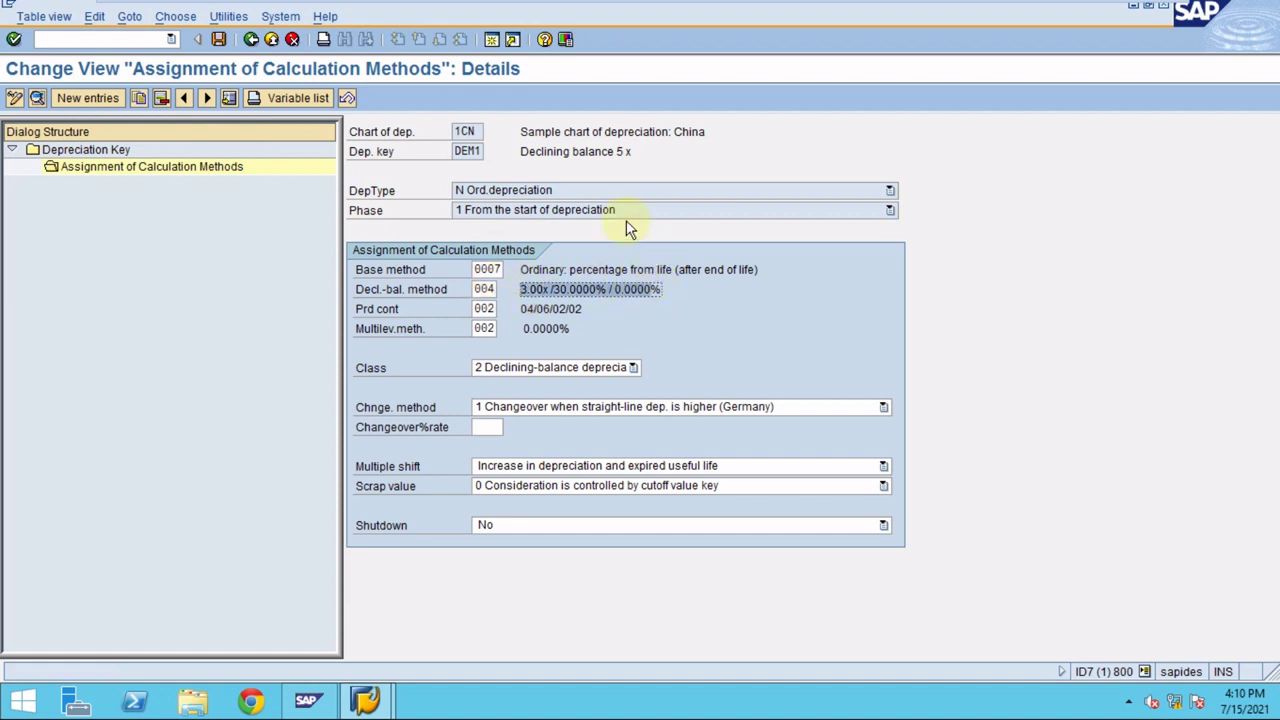
left_click(493, 289)
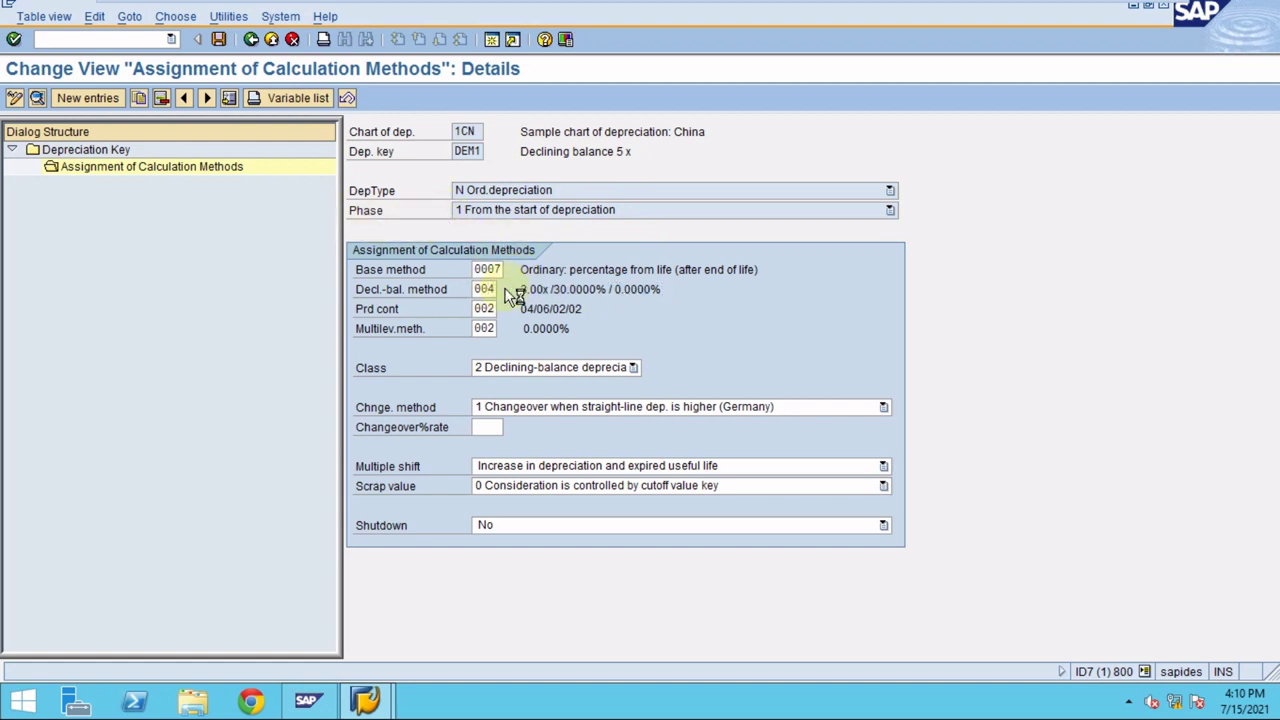
left_click(488, 306)
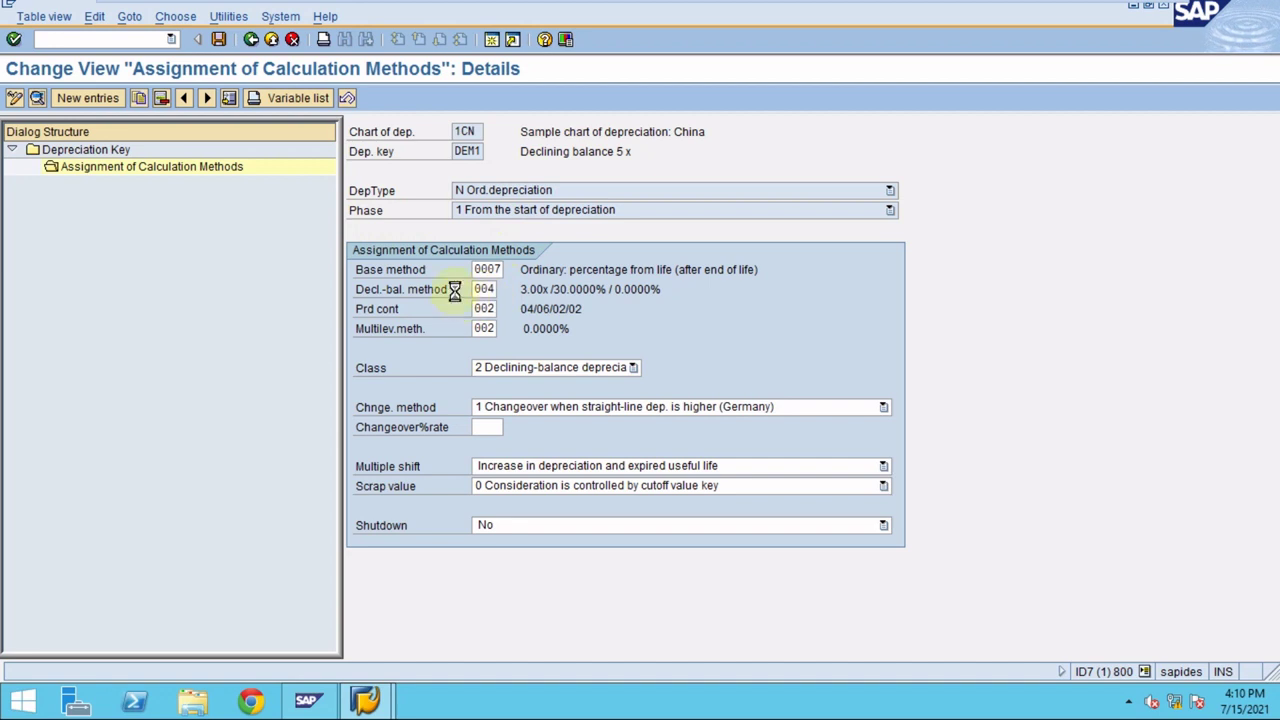
left_click(505, 383)
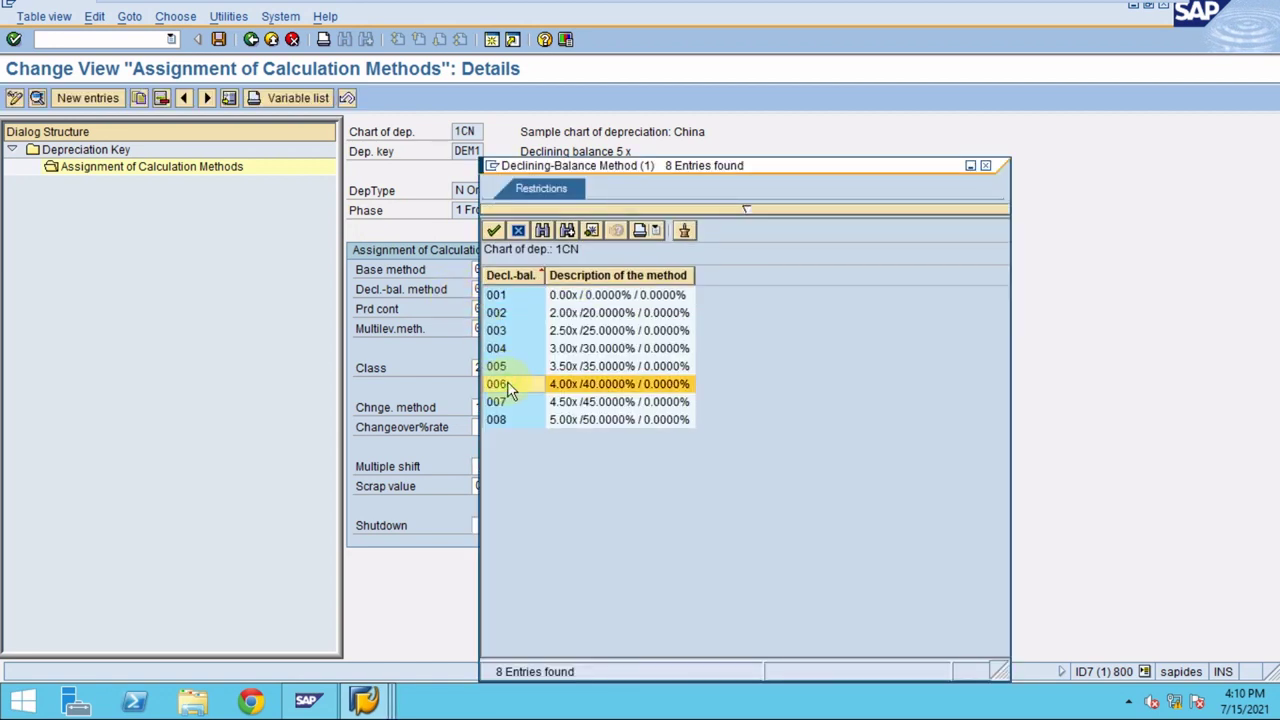
left_click(516, 420)
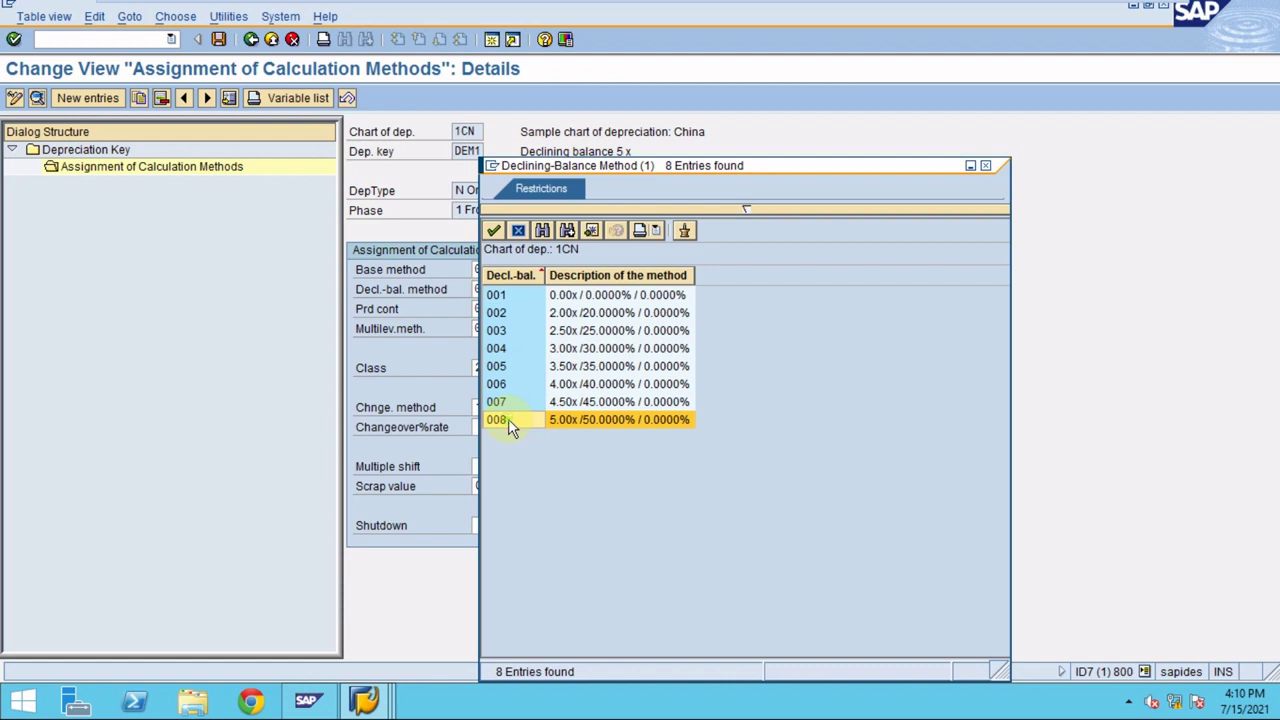
double_click(510, 423)
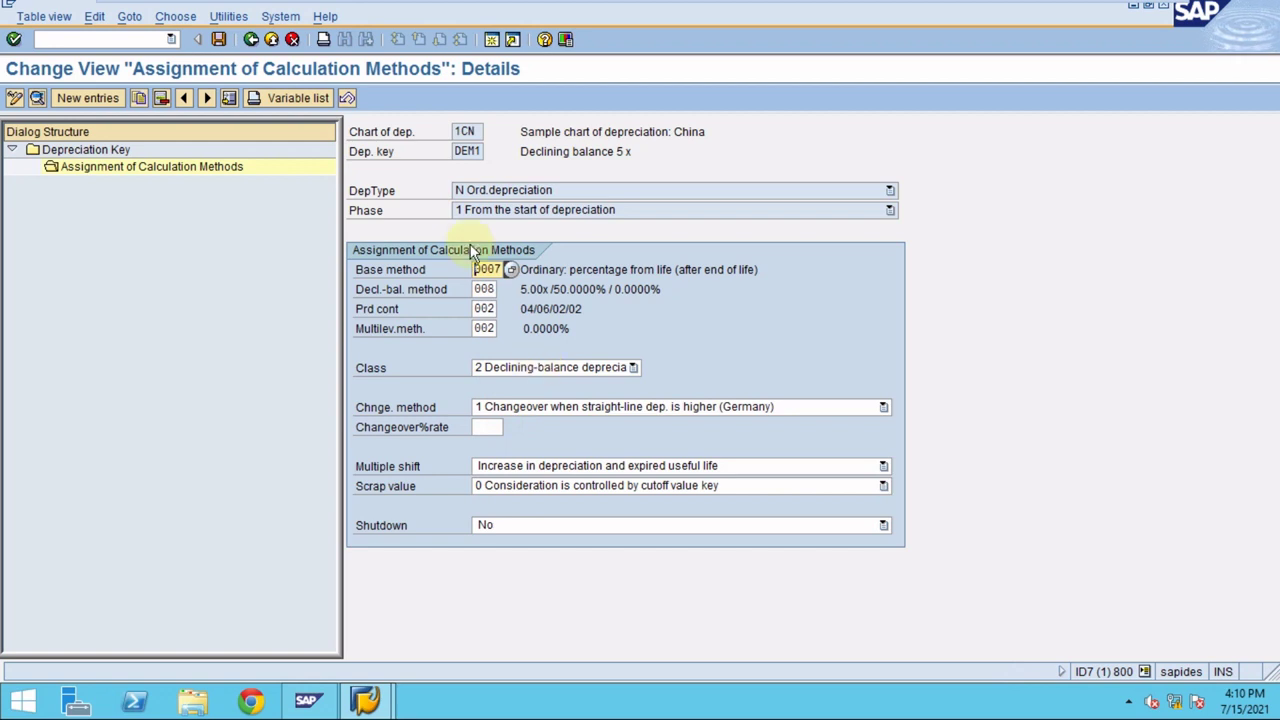
- Save DEM1's method 008 assignment, accepting the differing period controls warning and the customizing request
left_click(218, 38)
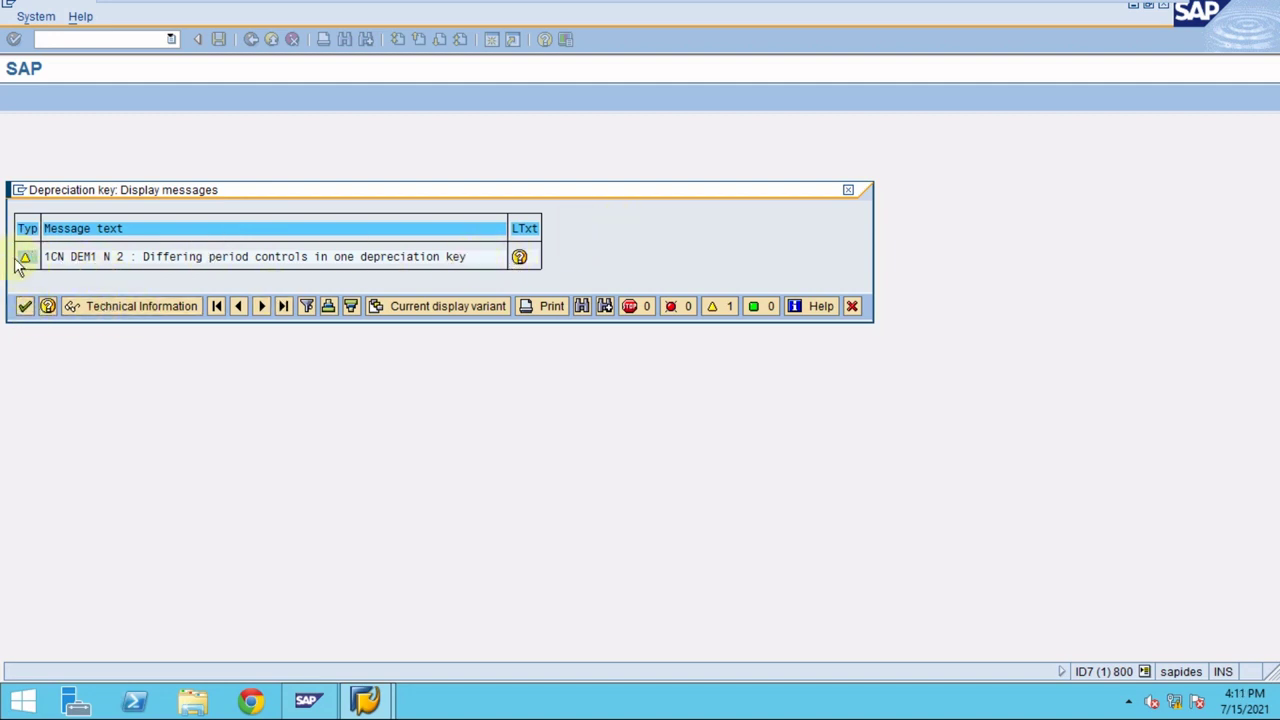
left_click(25, 307)
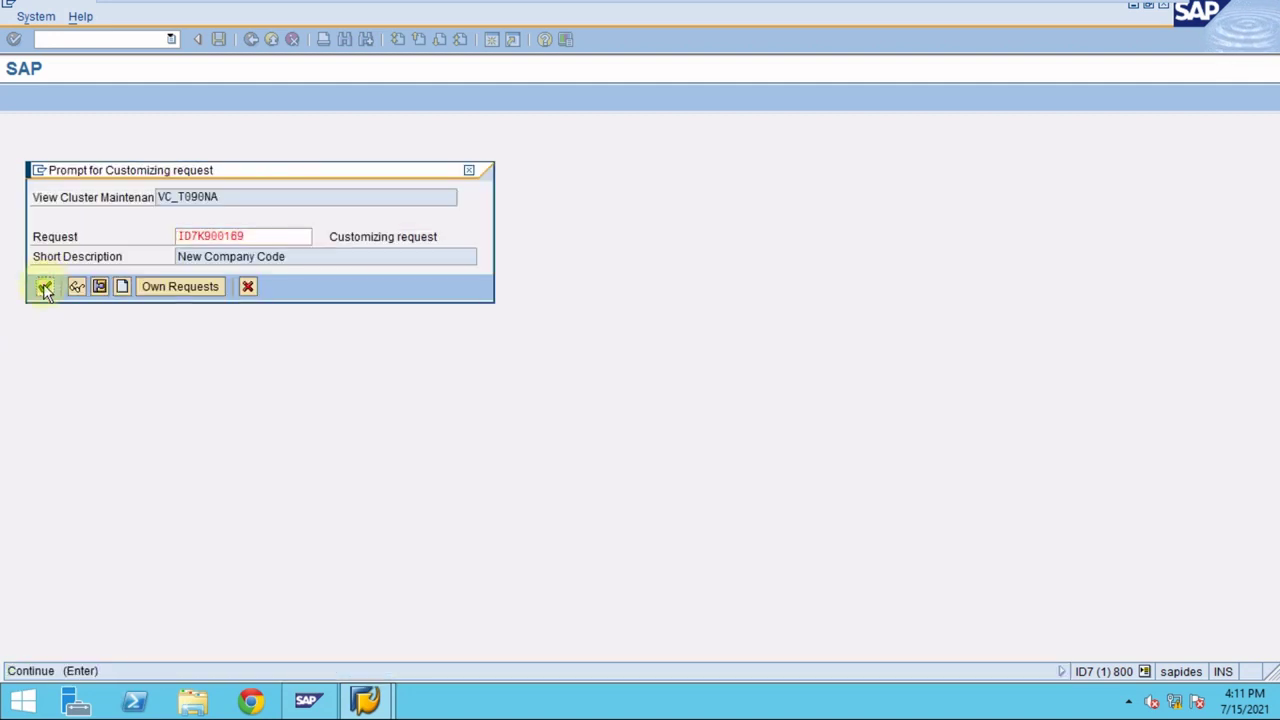
left_click(45, 288)
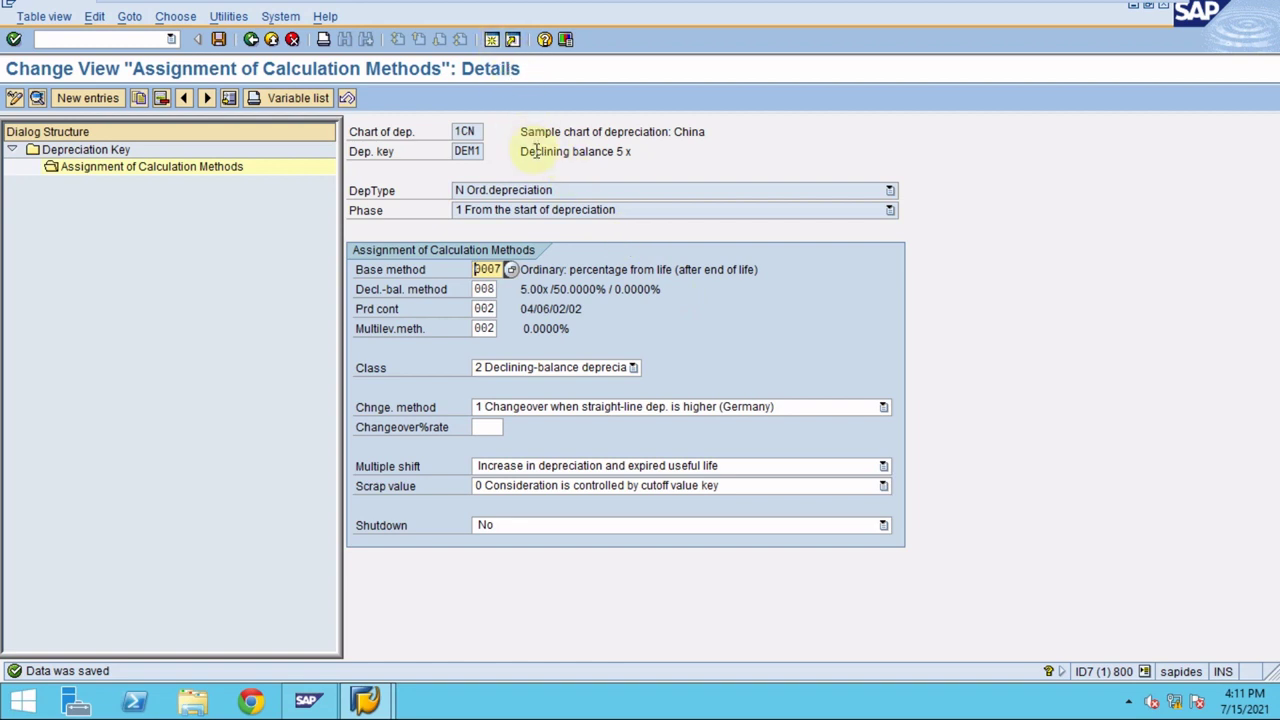
mouse_move(685, 5)
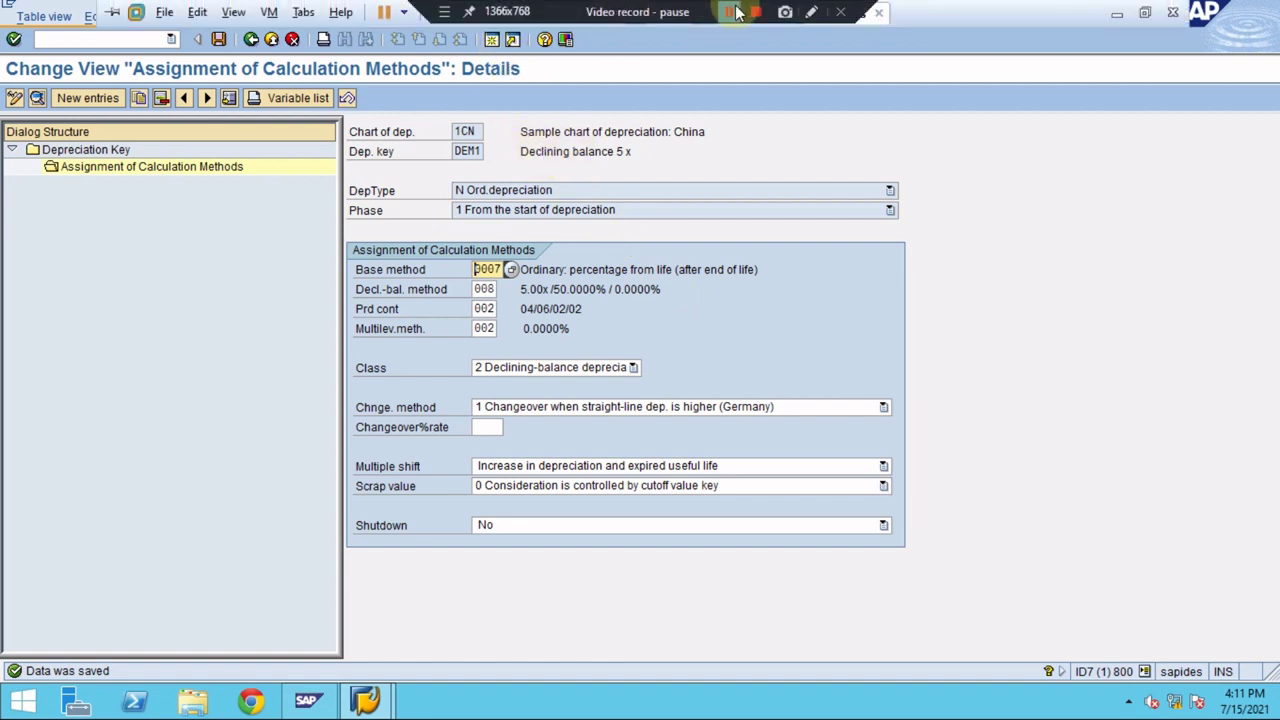
left_click(735, 12)
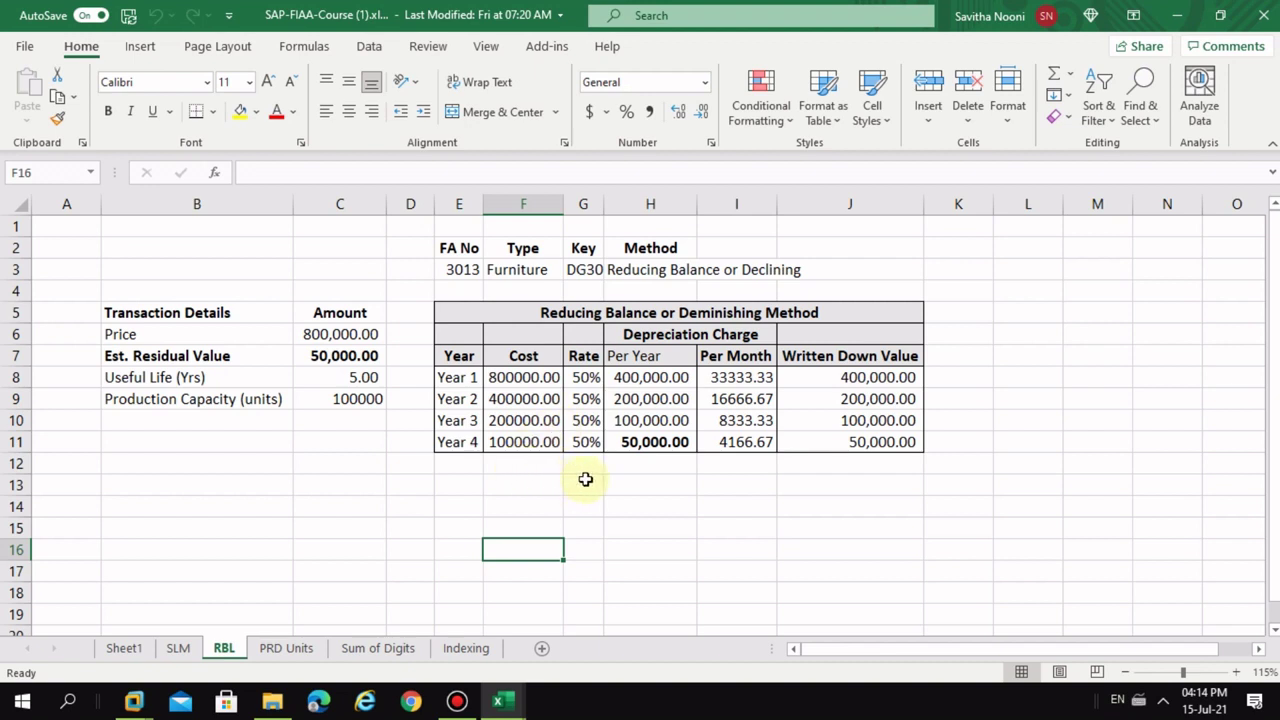
- Copy asset number 3013 from cell E3 of Excel's RBL sheet, then return to SAP Asset Explorer
mouse_move(750, 5)
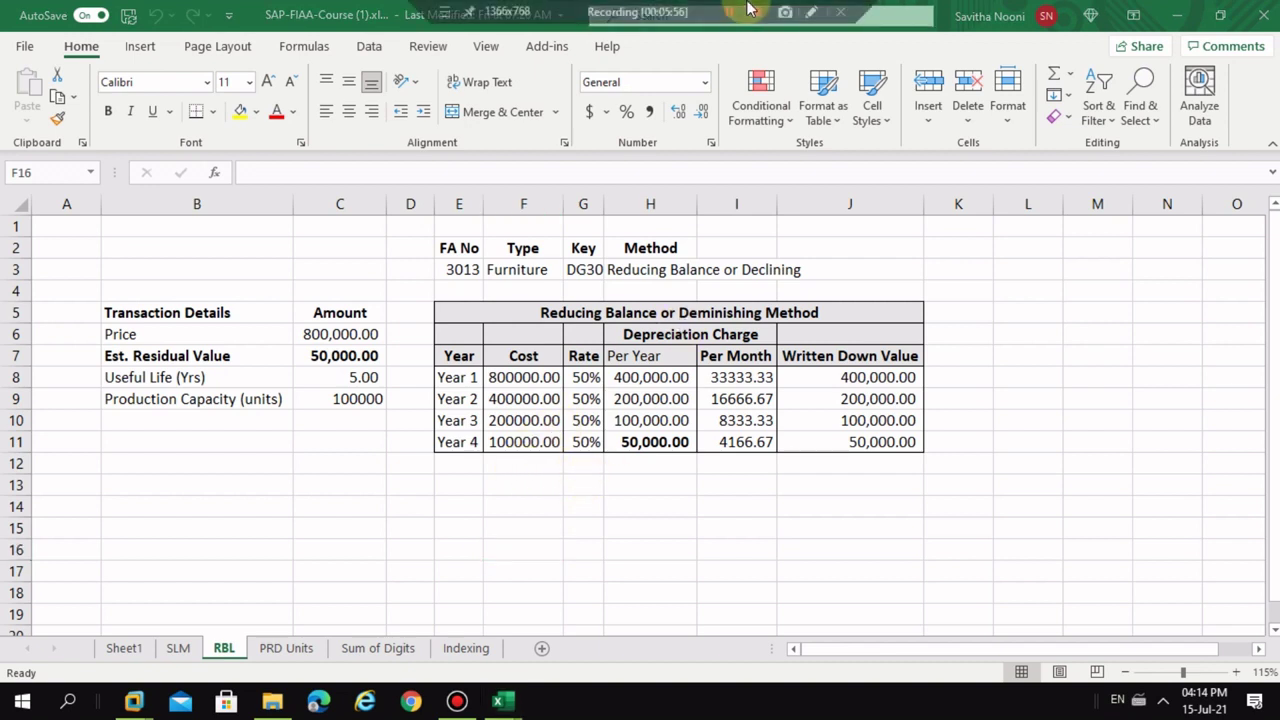
left_click(810, 12)
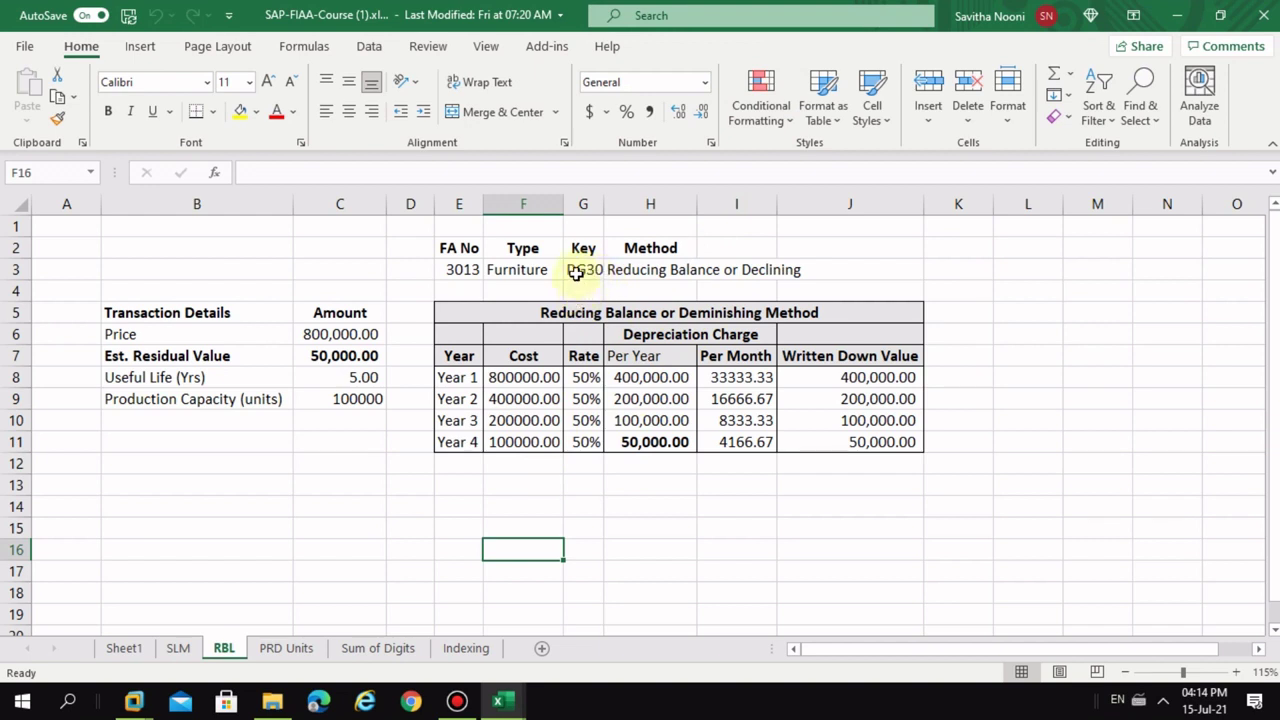
left_click(576, 271)
left_click(445, 278)
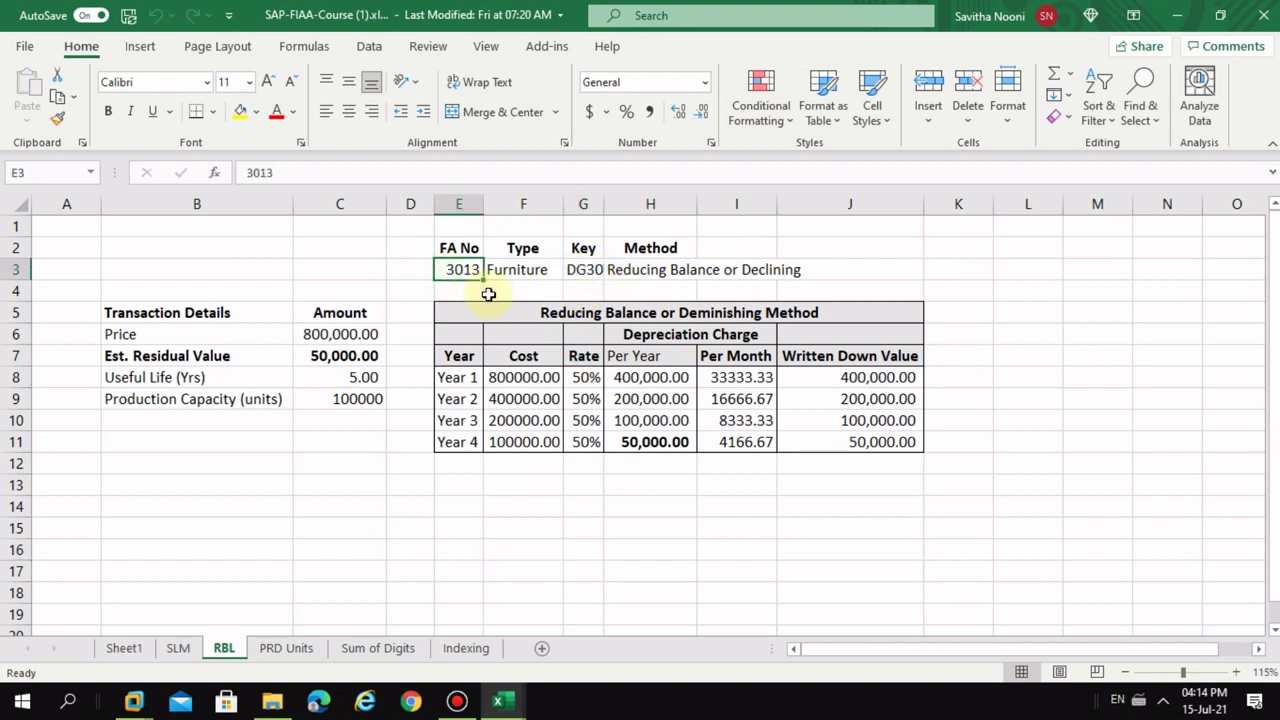
key("ctrl+c")
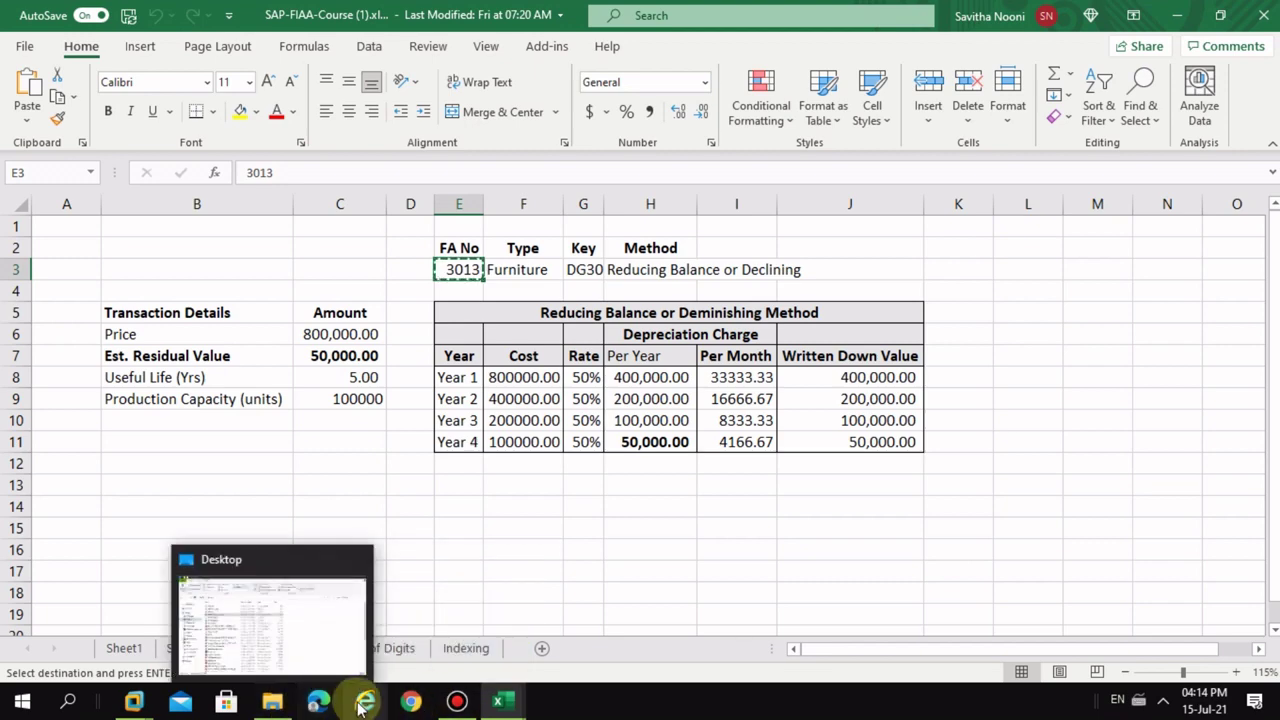
mouse_move(133, 700)
left_click(260, 600)
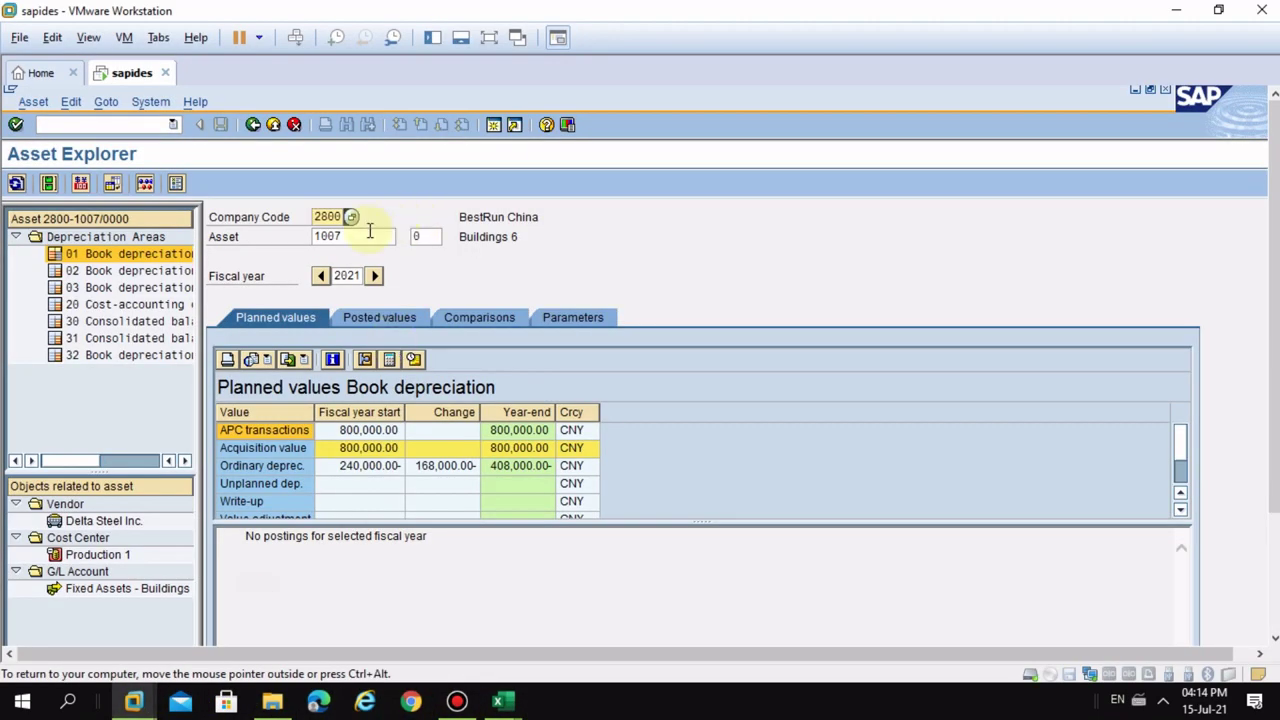
- Load asset 3013 in Asset Explorer, check its DG30 key and 5-year life, then return to Excel
left_click_drag(368, 236, 240, 243)
key("ctrl+v")
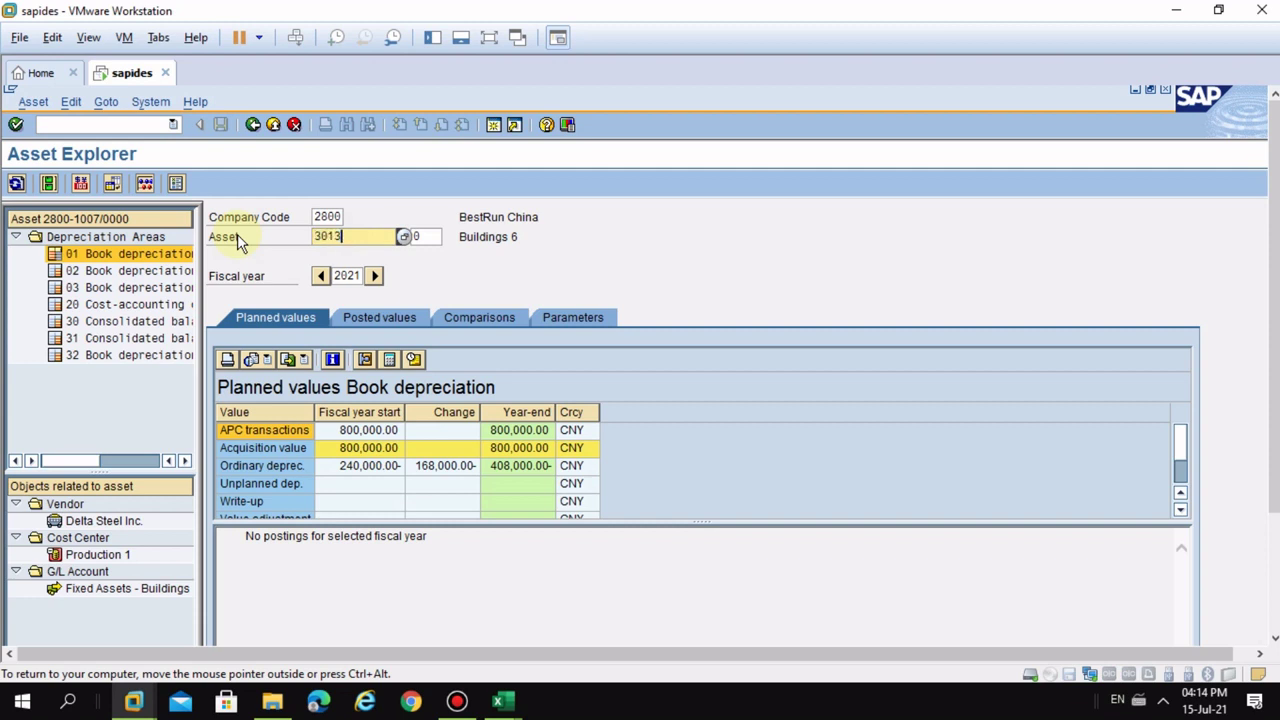
key("Return")
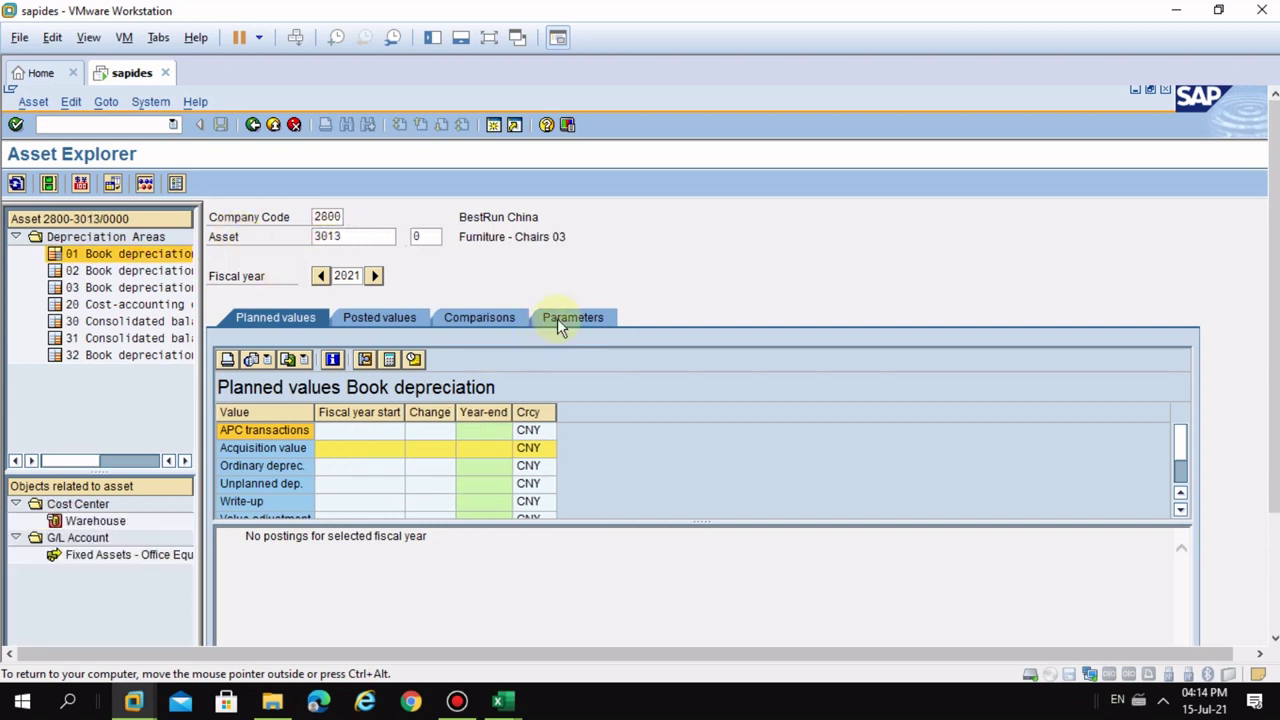
left_click(557, 318)
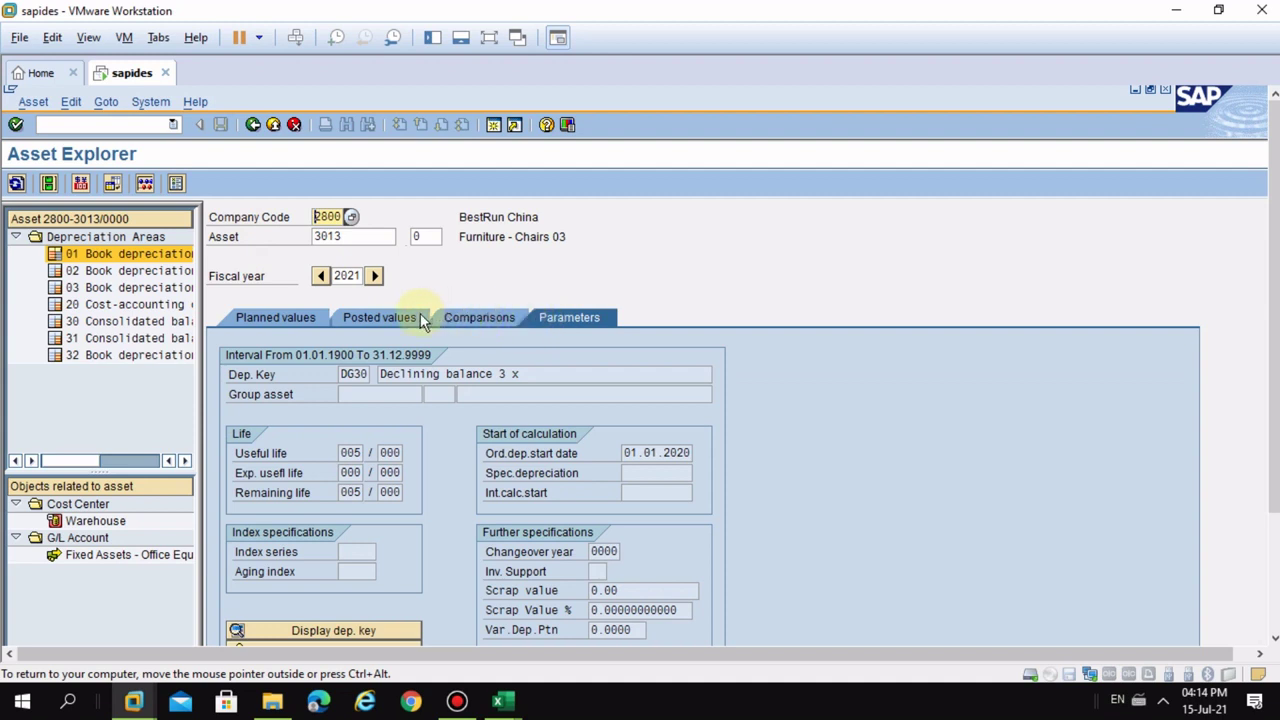
left_click(298, 318)
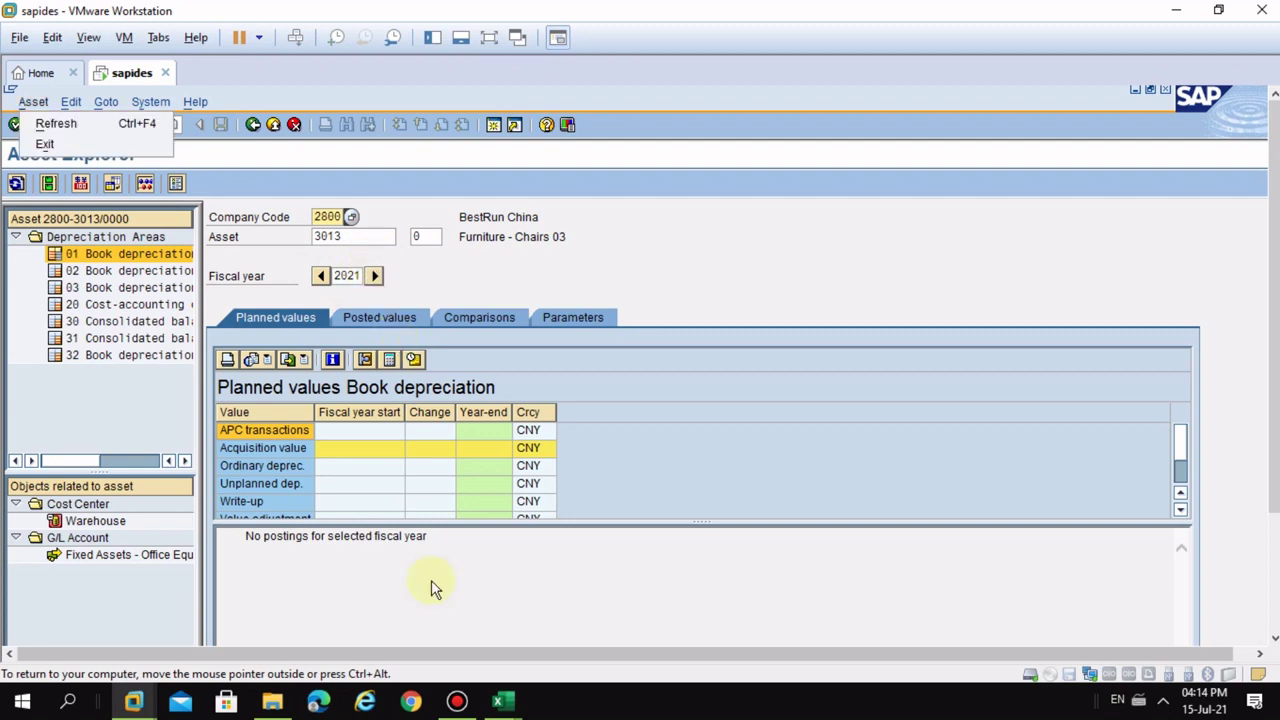
mouse_move(499, 698)
left_click(622, 575)
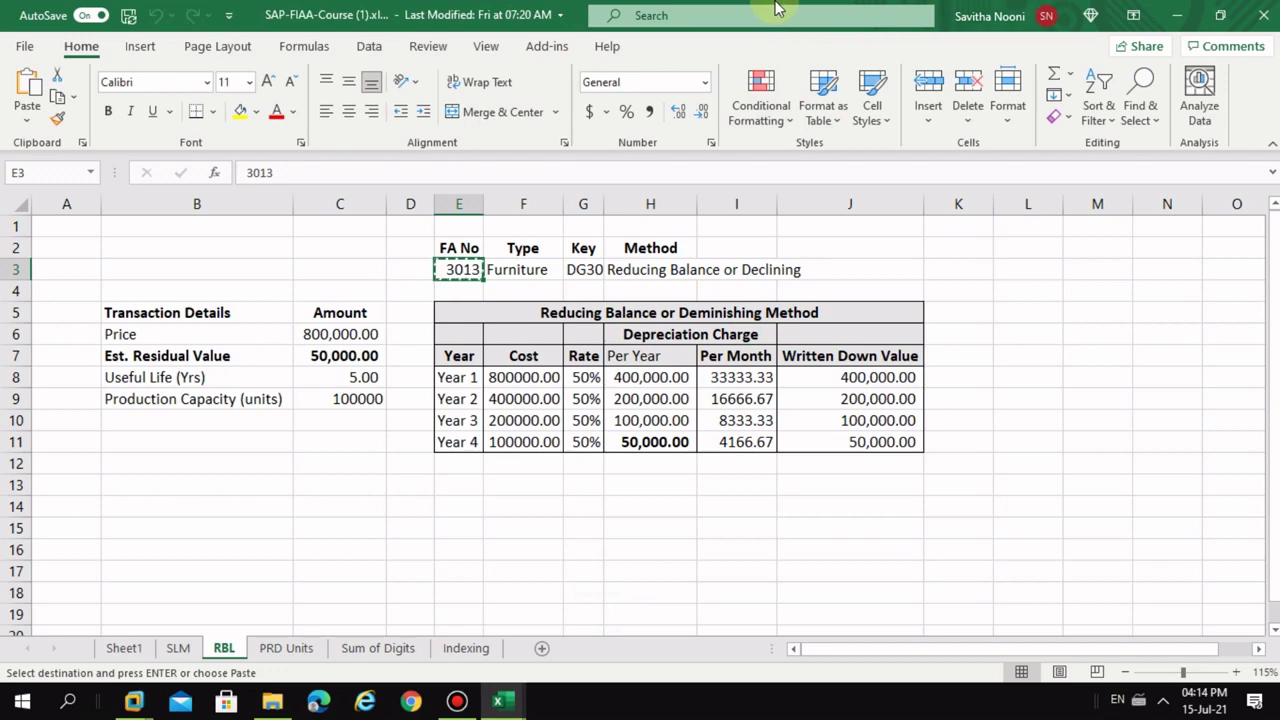
- Minimize the SAP management console and bring up the SAP-FIAA-Course (1) workbook
mouse_move(782, 10)
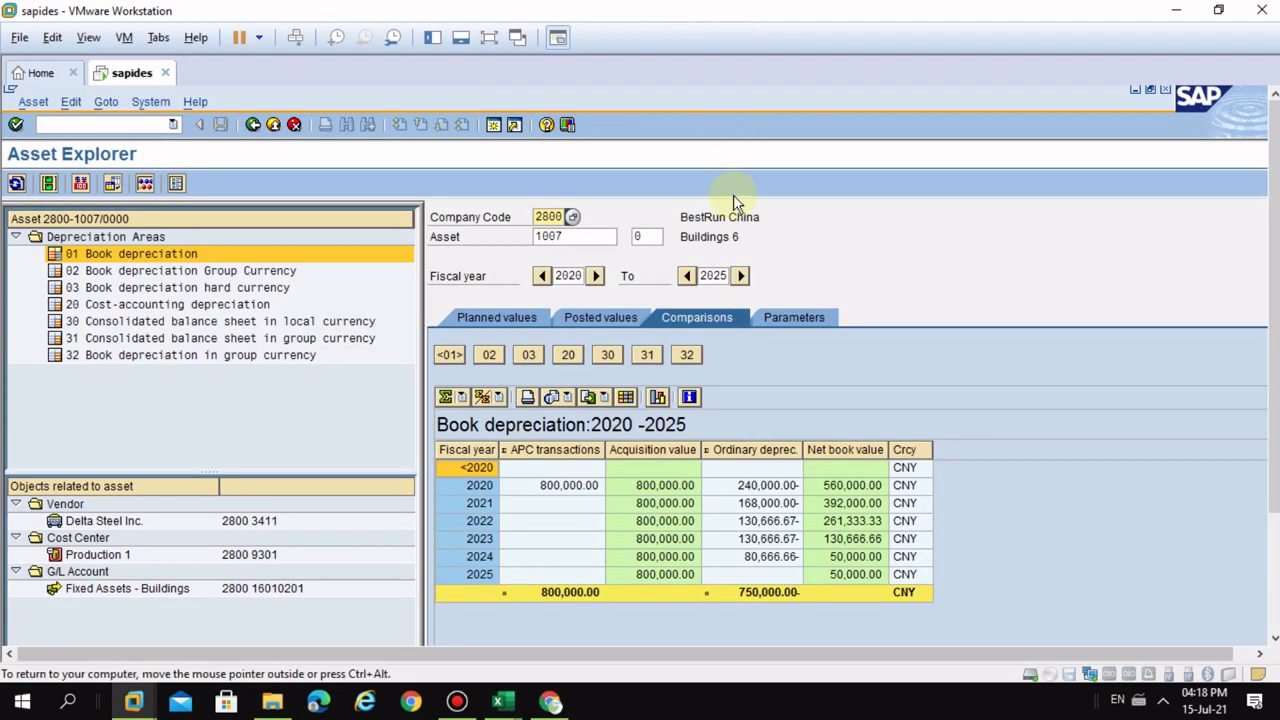
key("alt+Tab")
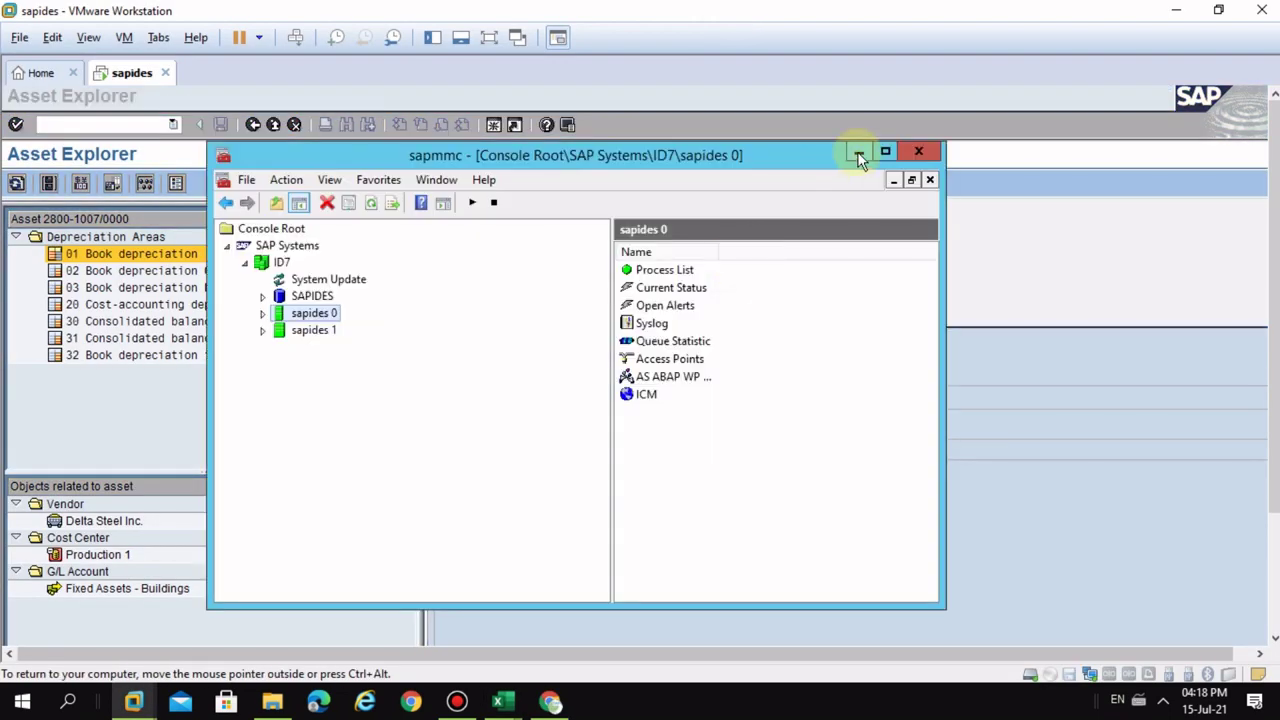
left_click(857, 151)
mouse_move(500, 700)
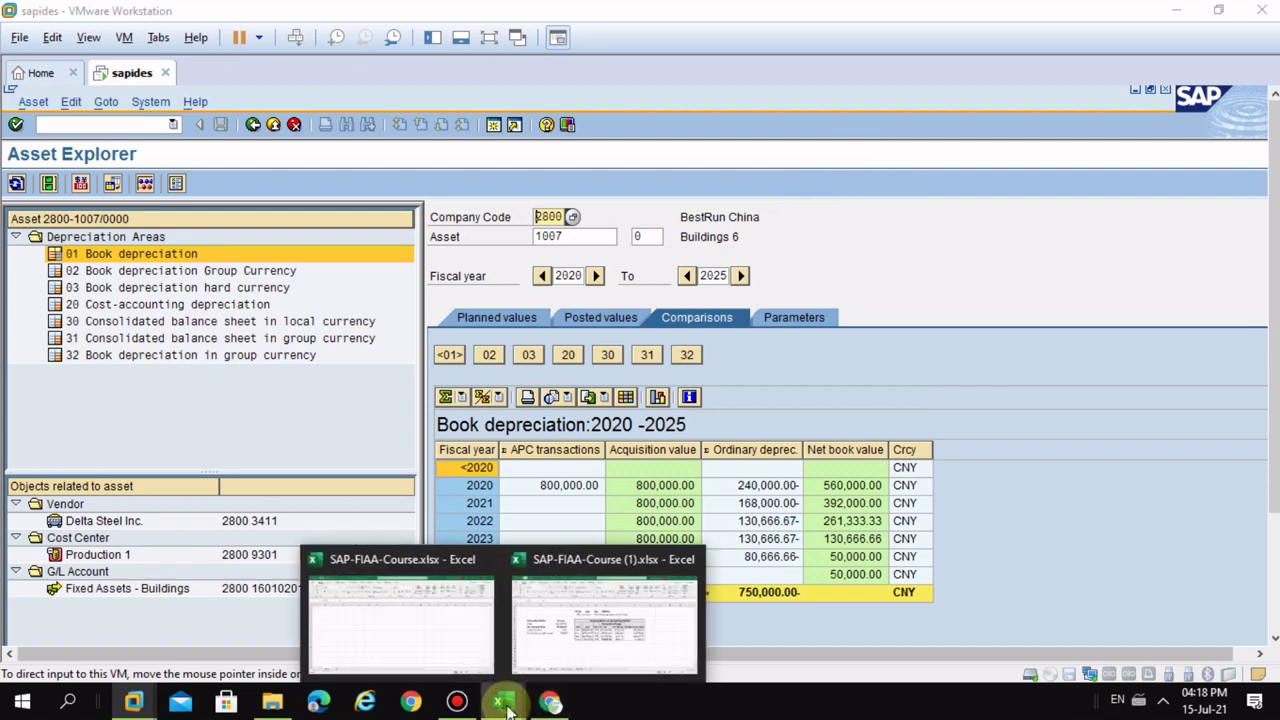
left_click(575, 645)
- Inspect the RBL sheet's 800000 cost, 50% rate and yearly/monthly charge formulas, then return to SAP
left_click(718, 399)
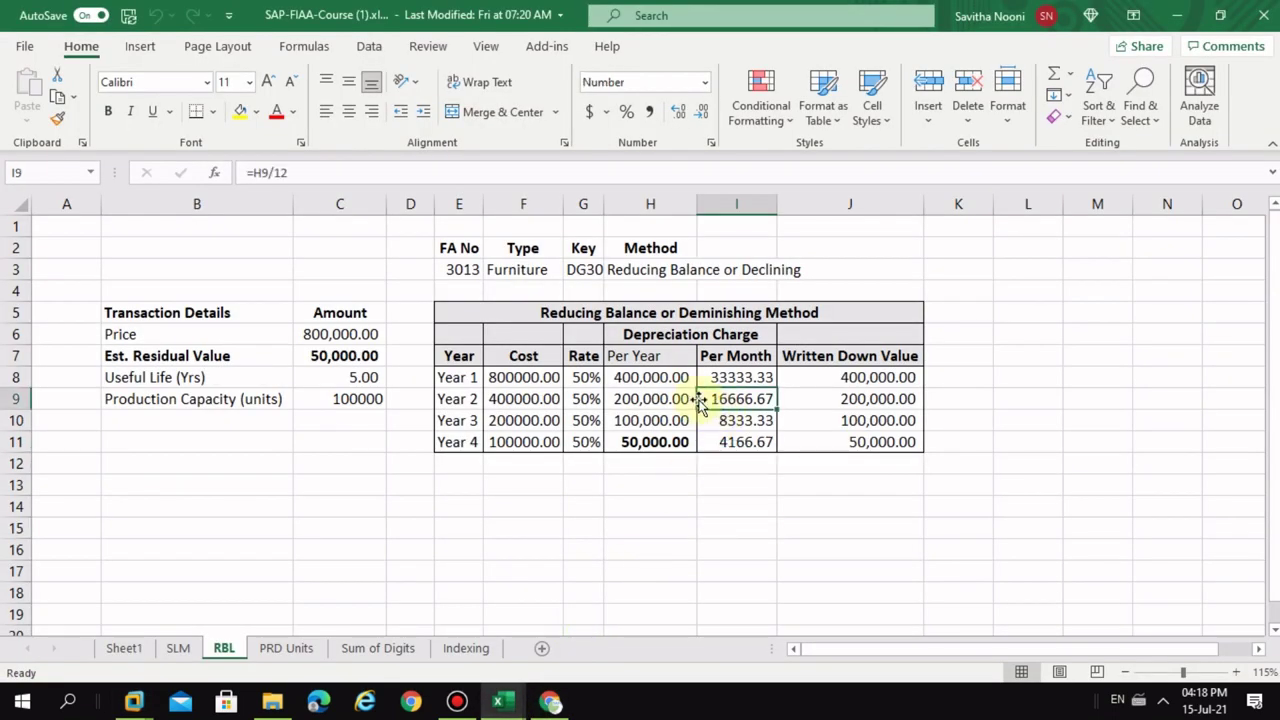
left_click(585, 377)
left_click(524, 379)
left_click(628, 378)
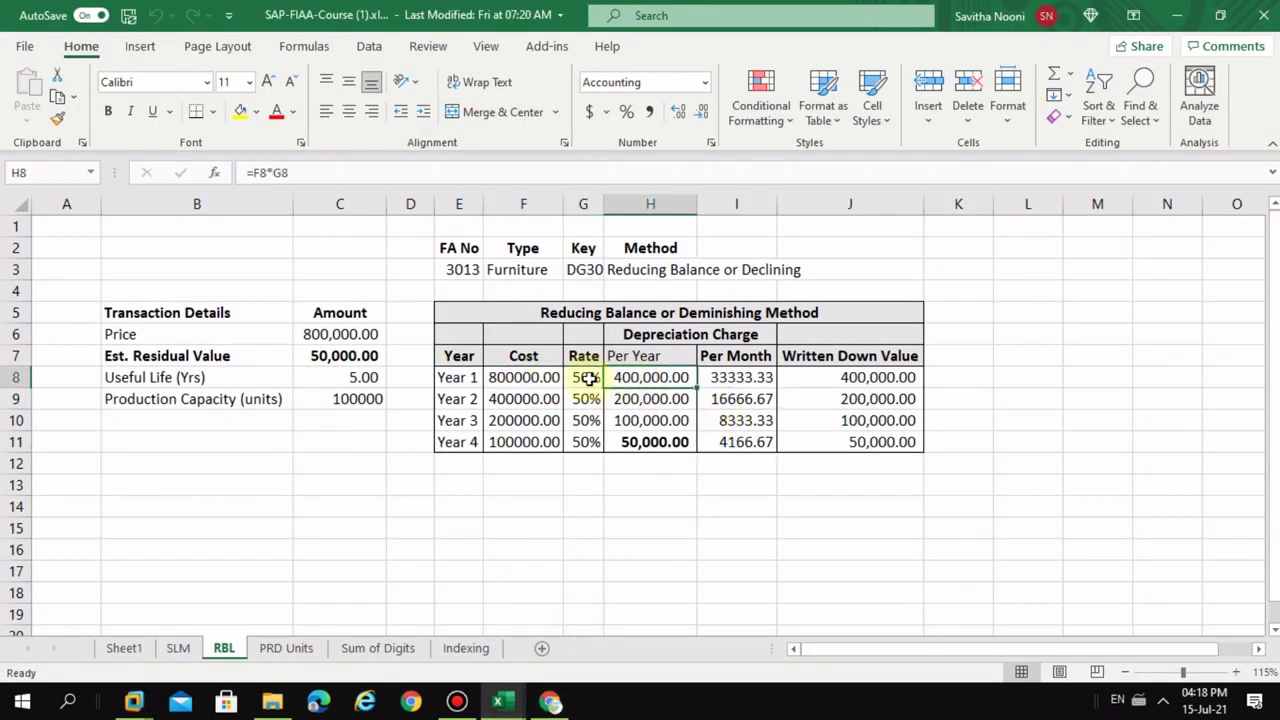
left_click(585, 378)
left_click(733, 378)
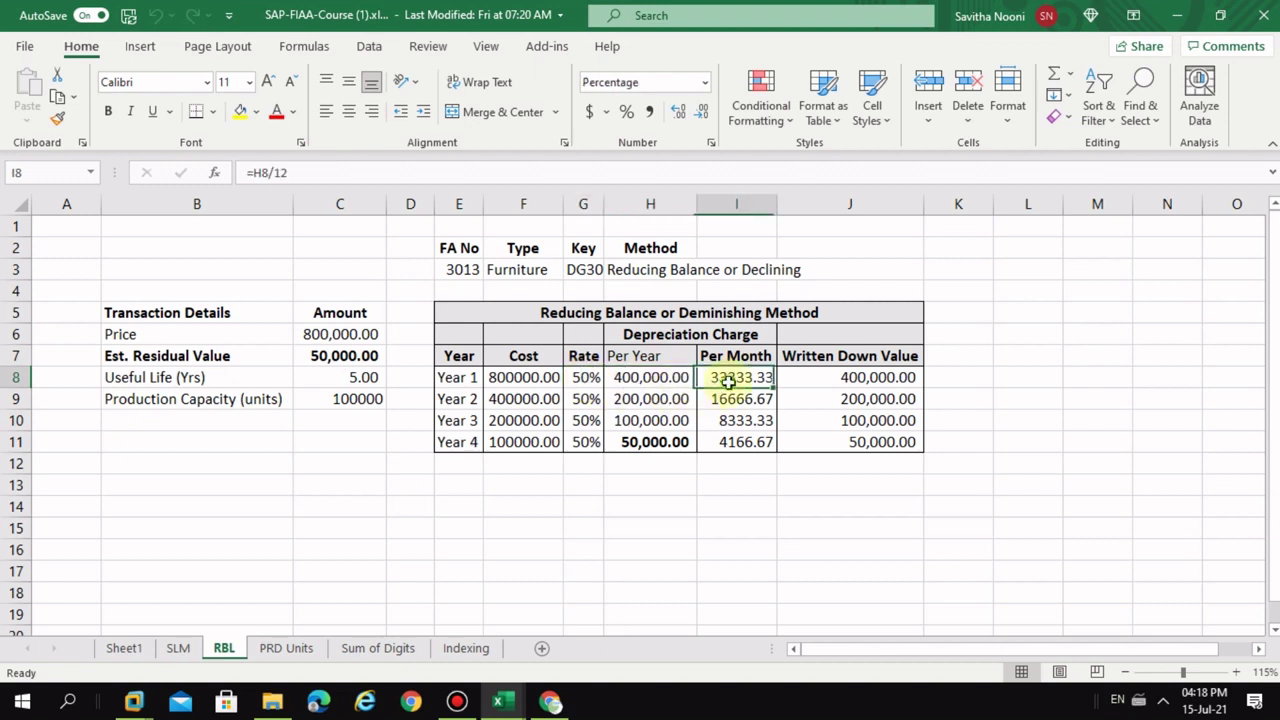
left_click(737, 421)
left_click(655, 380)
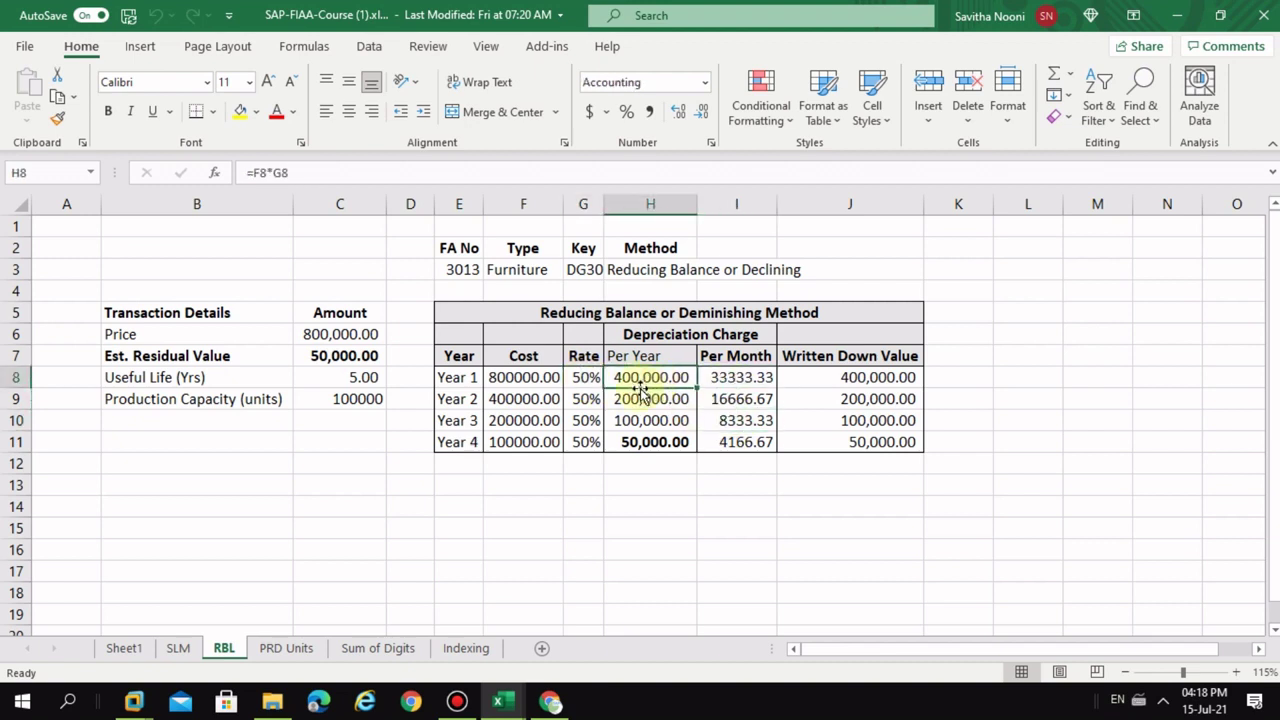
mouse_move(135, 703)
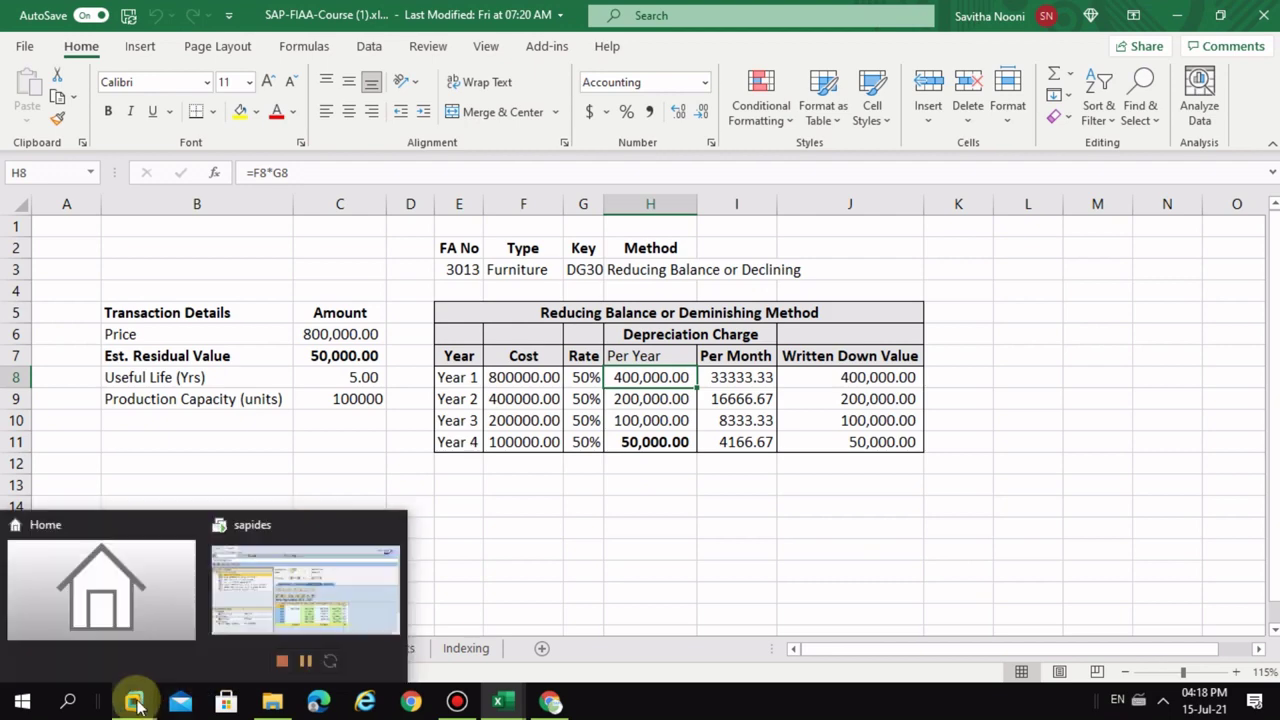
left_click(235, 610)
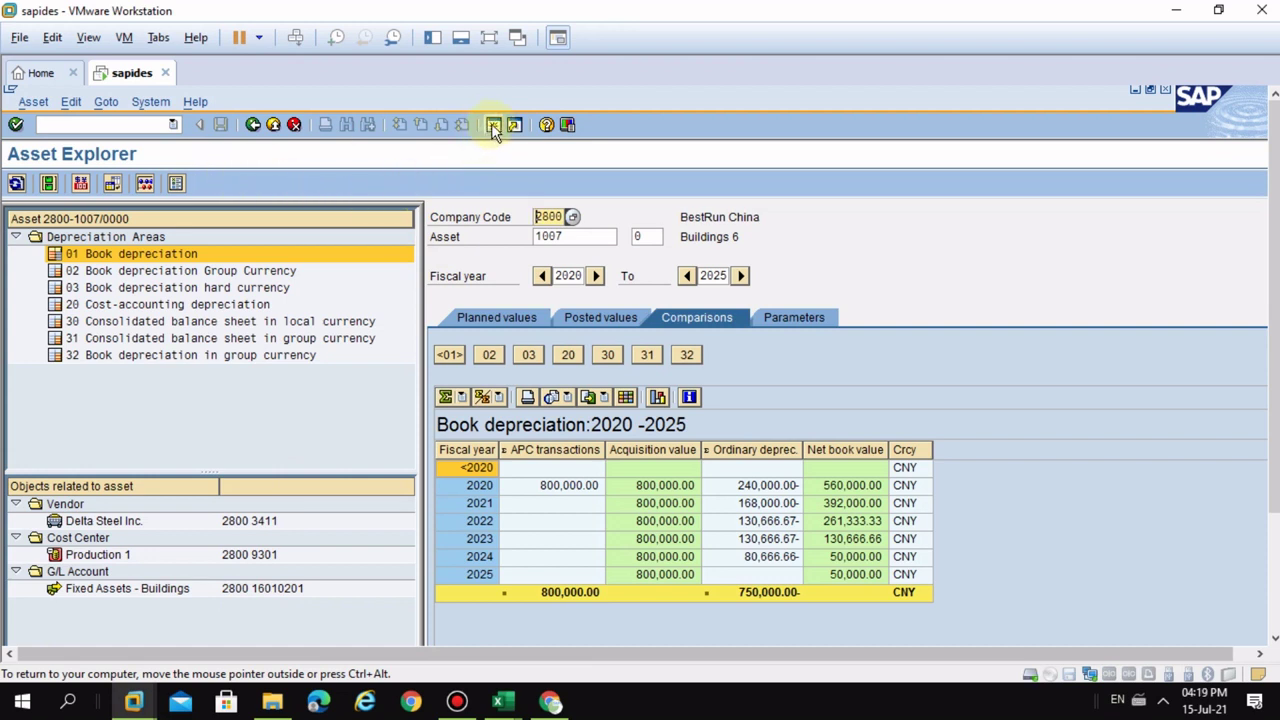
- Confirm asset 1007 uses key DG30, then start AS02 Change Asset from SAP Easy Access
left_click(783, 317)
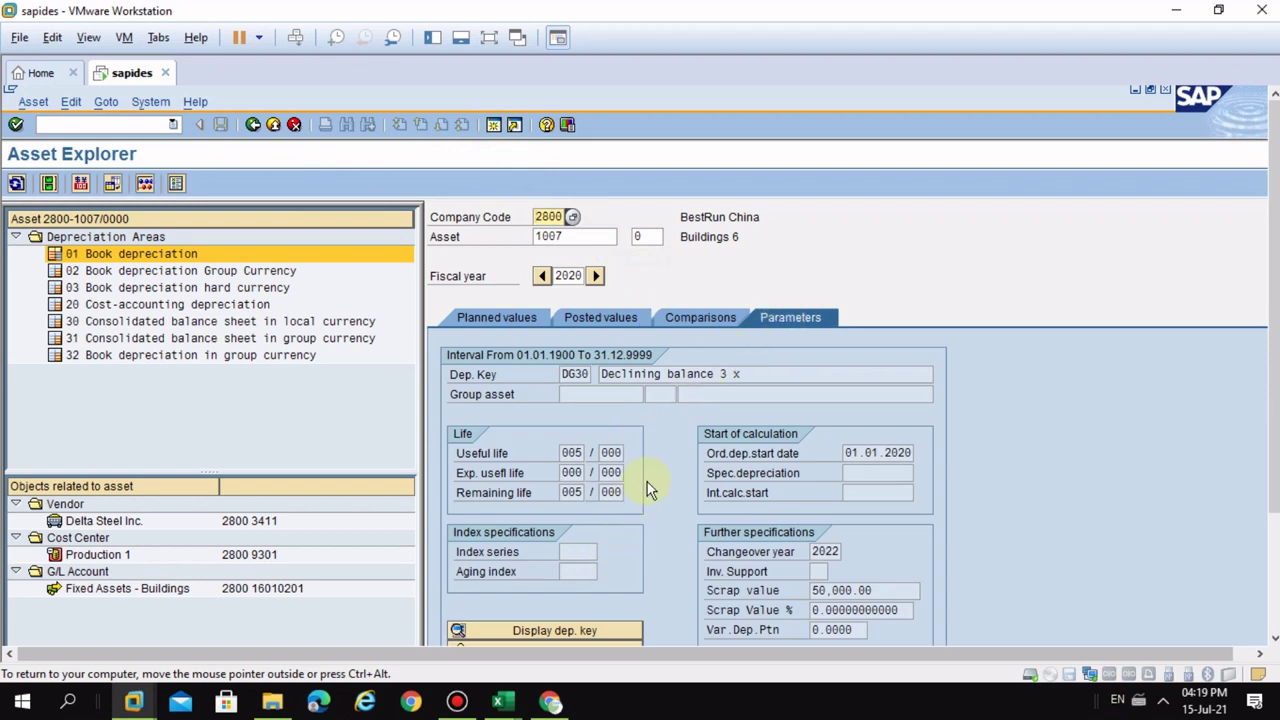
left_click(253, 125)
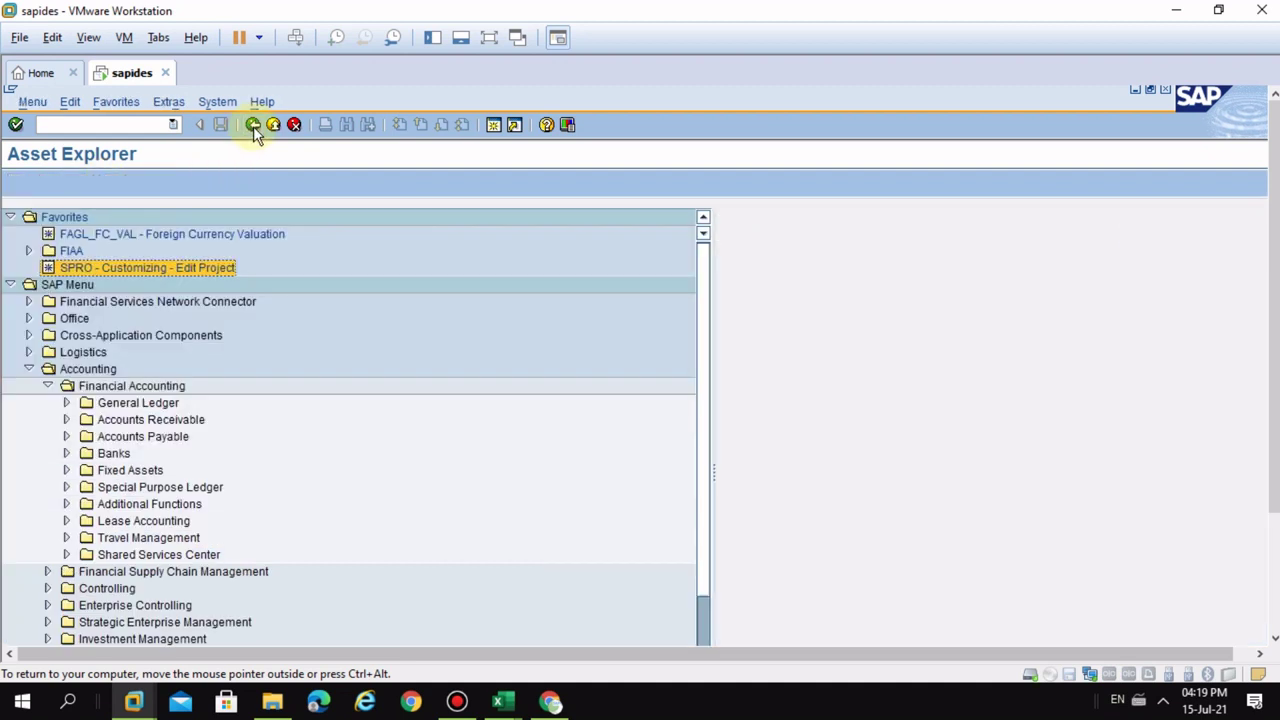
left_click(128, 125)
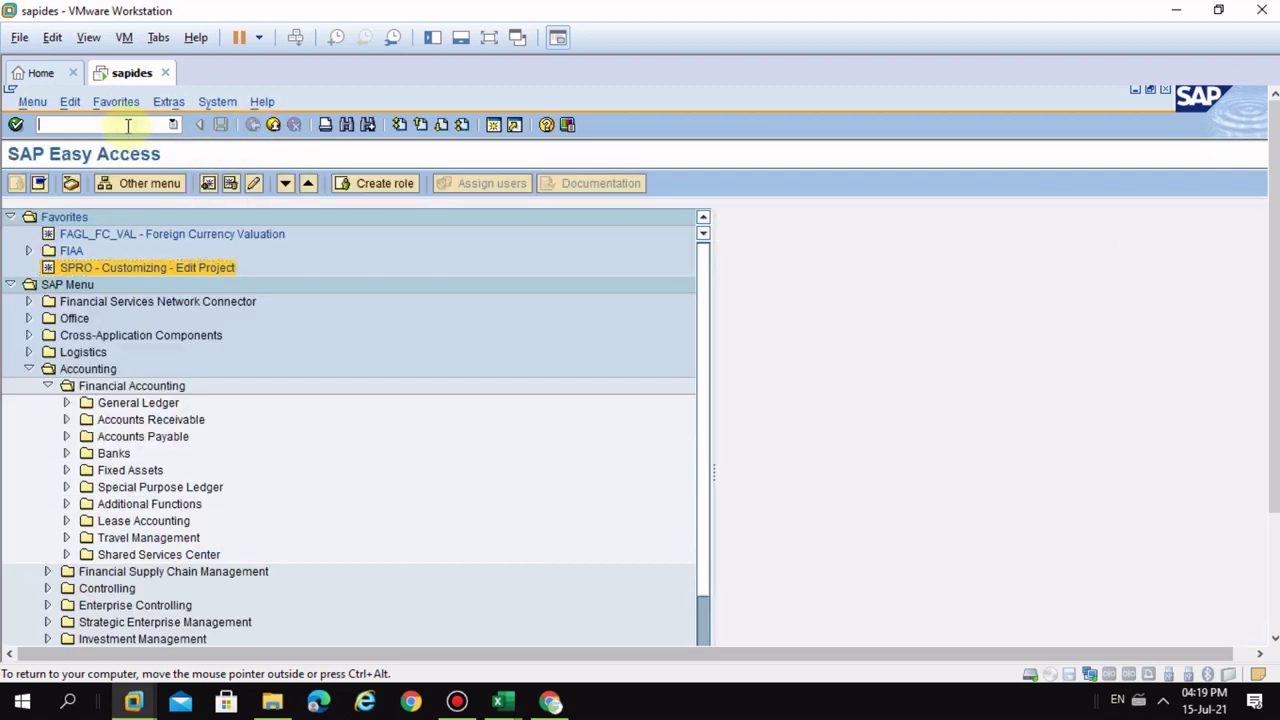
left_click(501, 34)
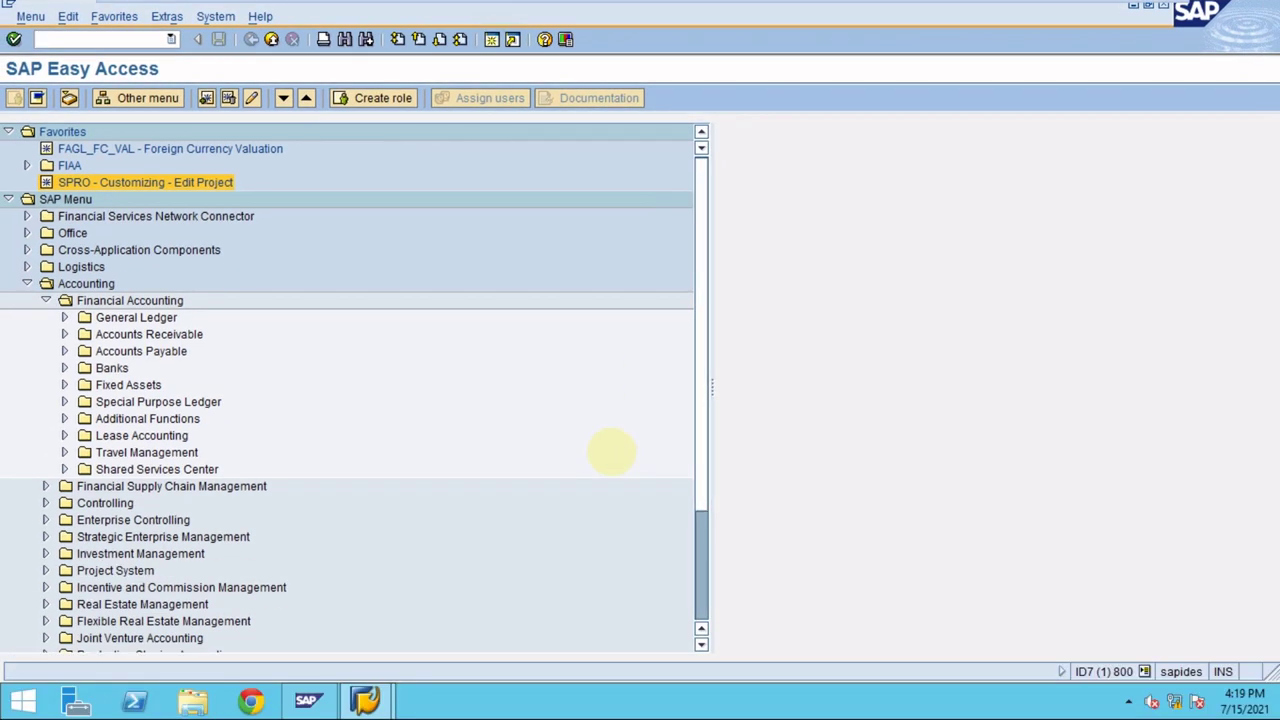
key("Return")
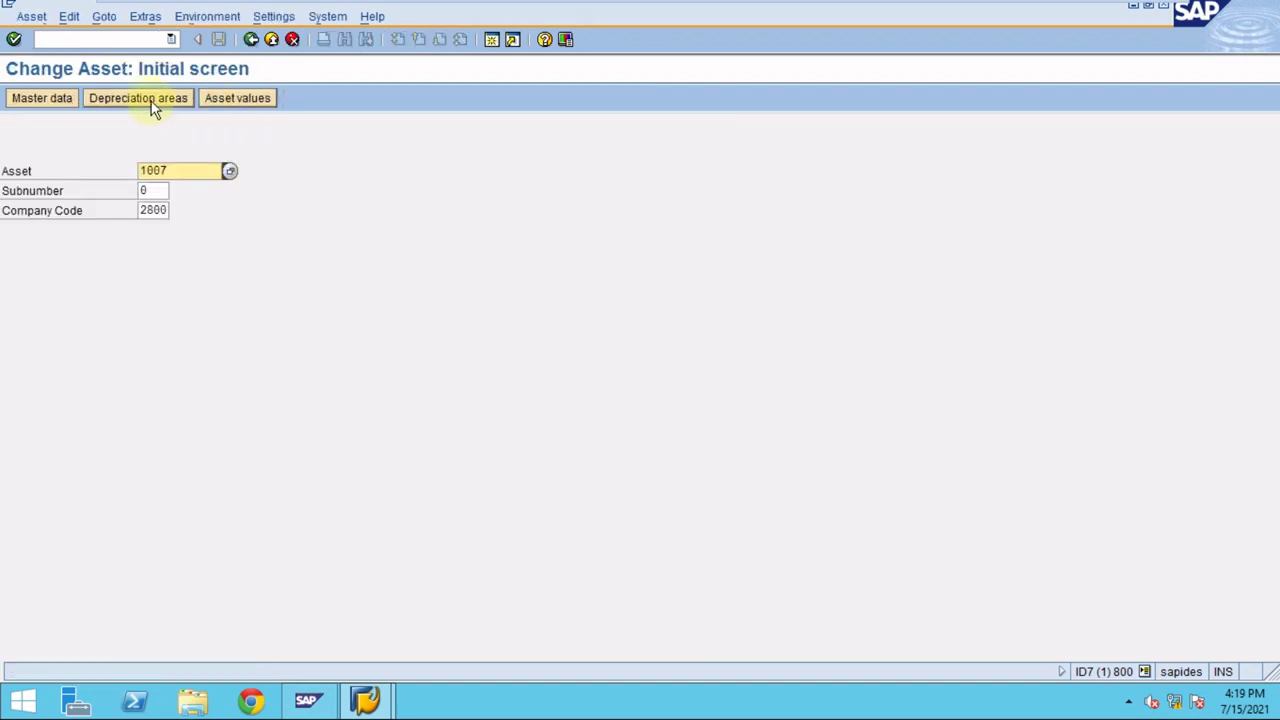
- Replace asset 1007's depreciation key DG30 with DEM1 in areas 01, 02, 03 and 32, then save
left_click(151, 101)
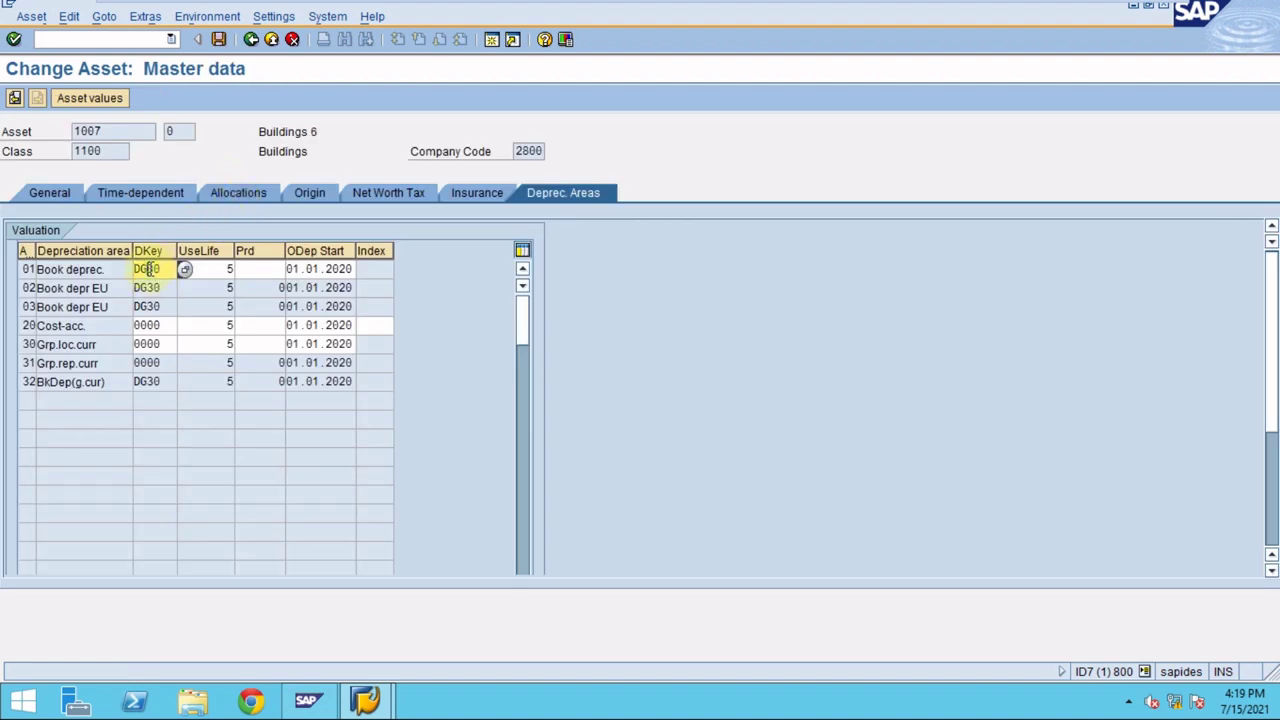
left_click_drag(163, 270, 113, 268)
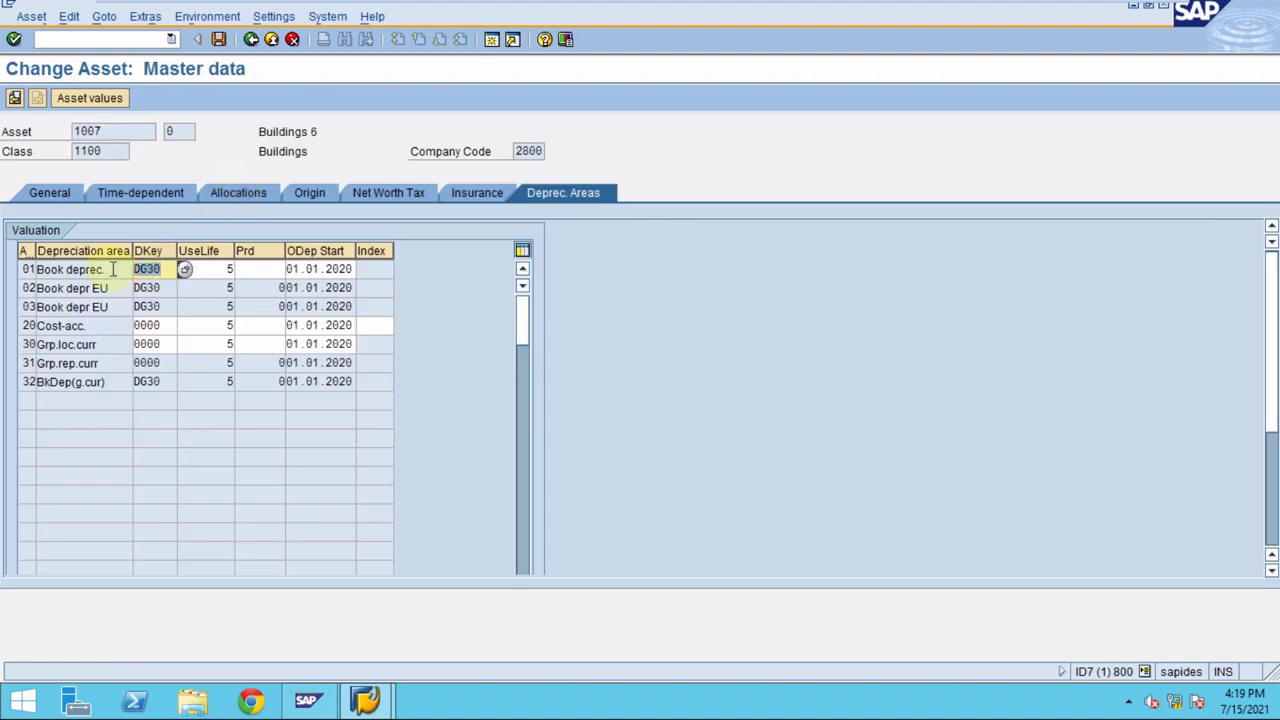
key("Return")
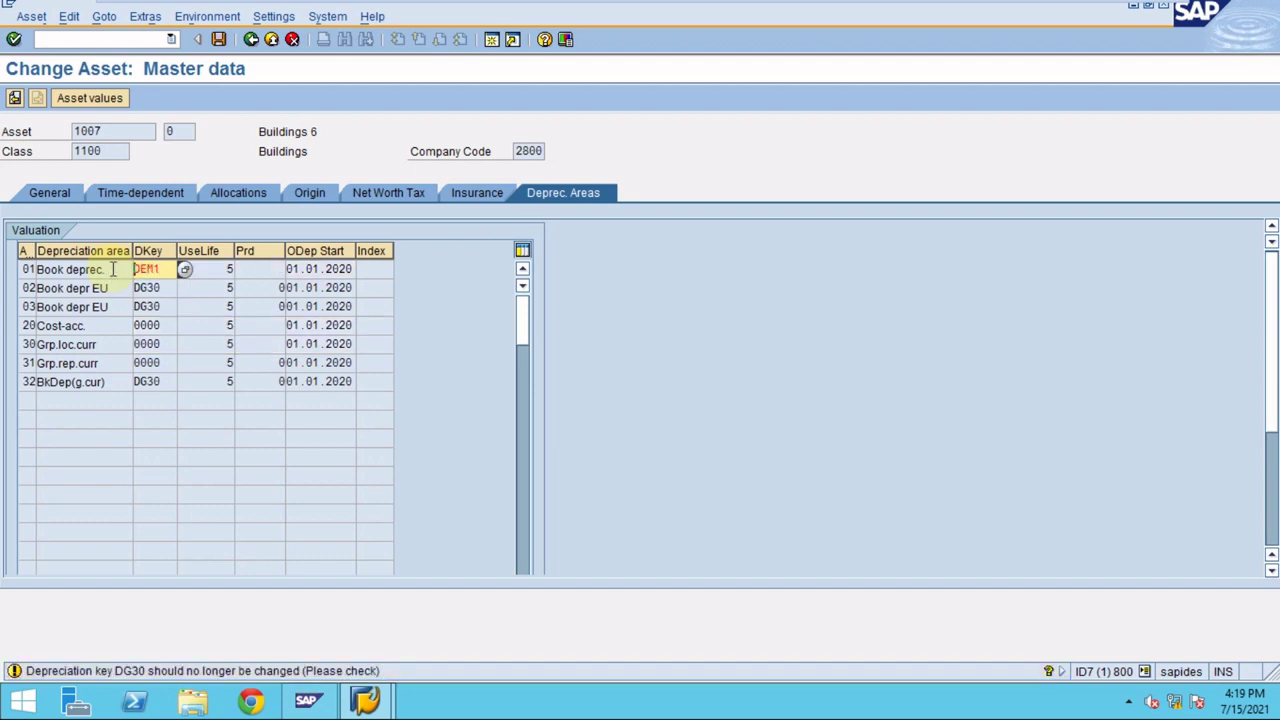
key("Return")
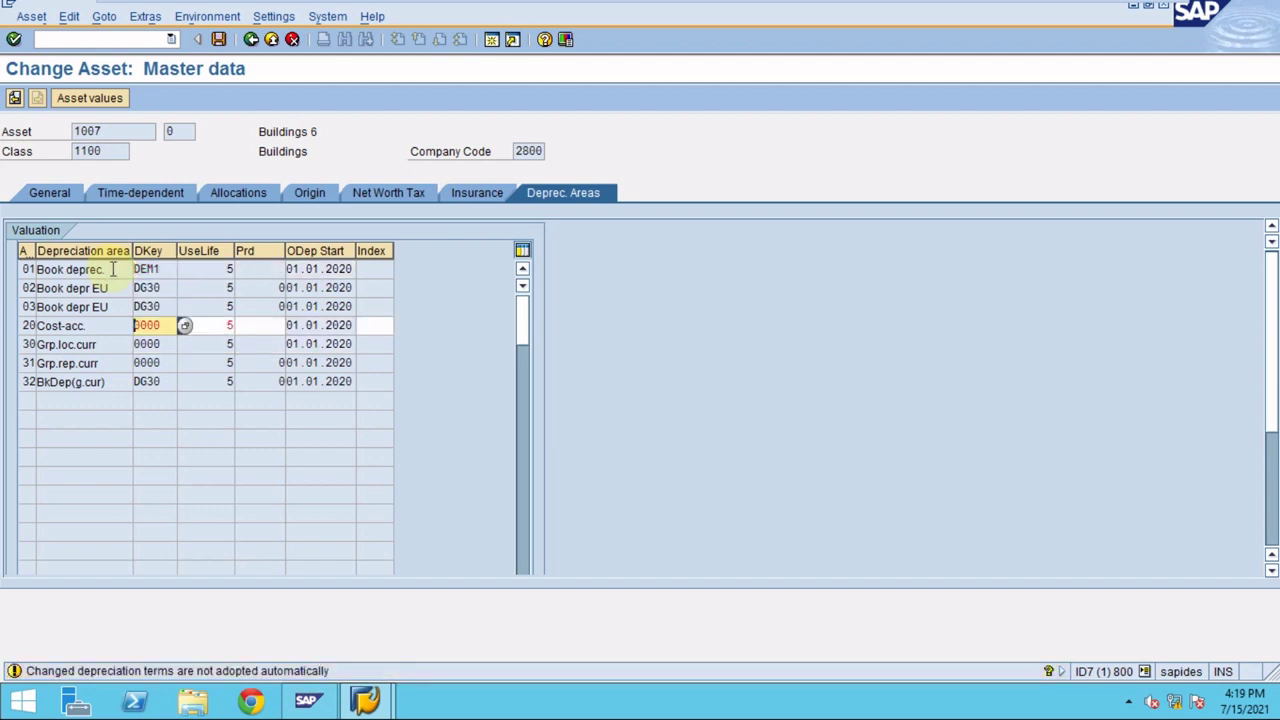
key("Return")
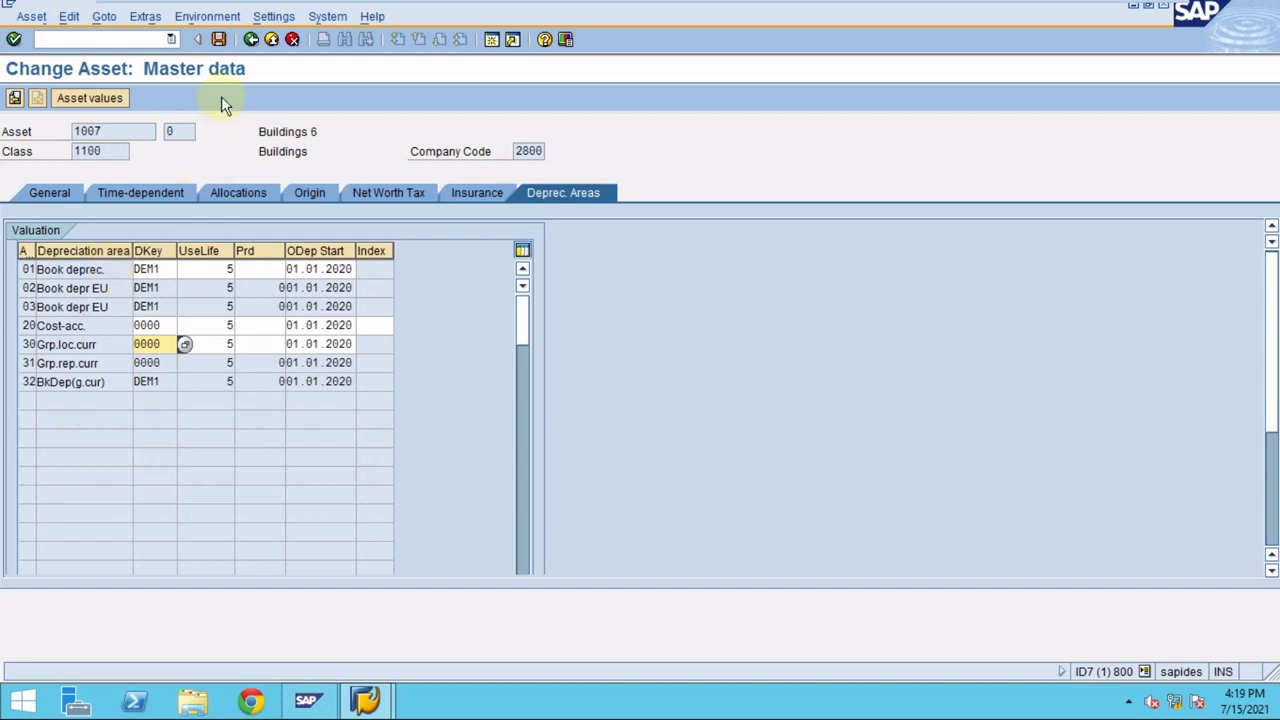
left_click(218, 38)
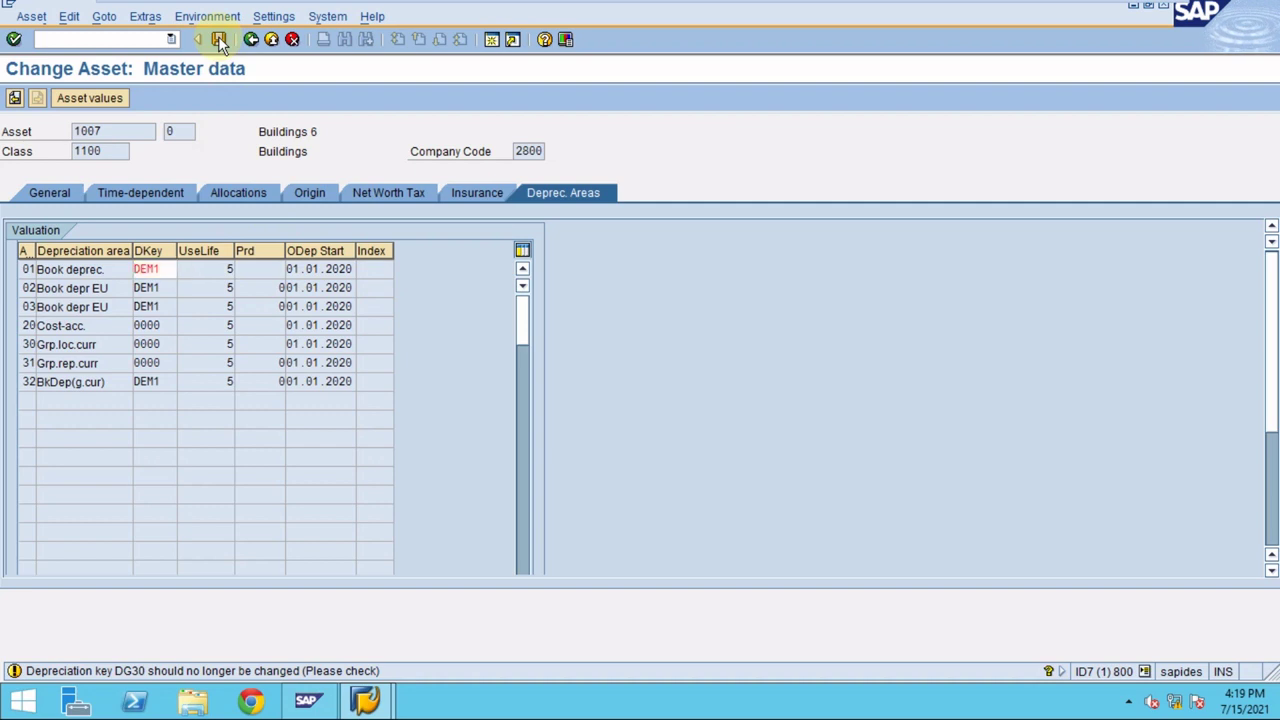
- Save asset 1007 past the DG30 warning and view its 2020–2025 depreciation comparison, marking 2023
left_click(218, 38)
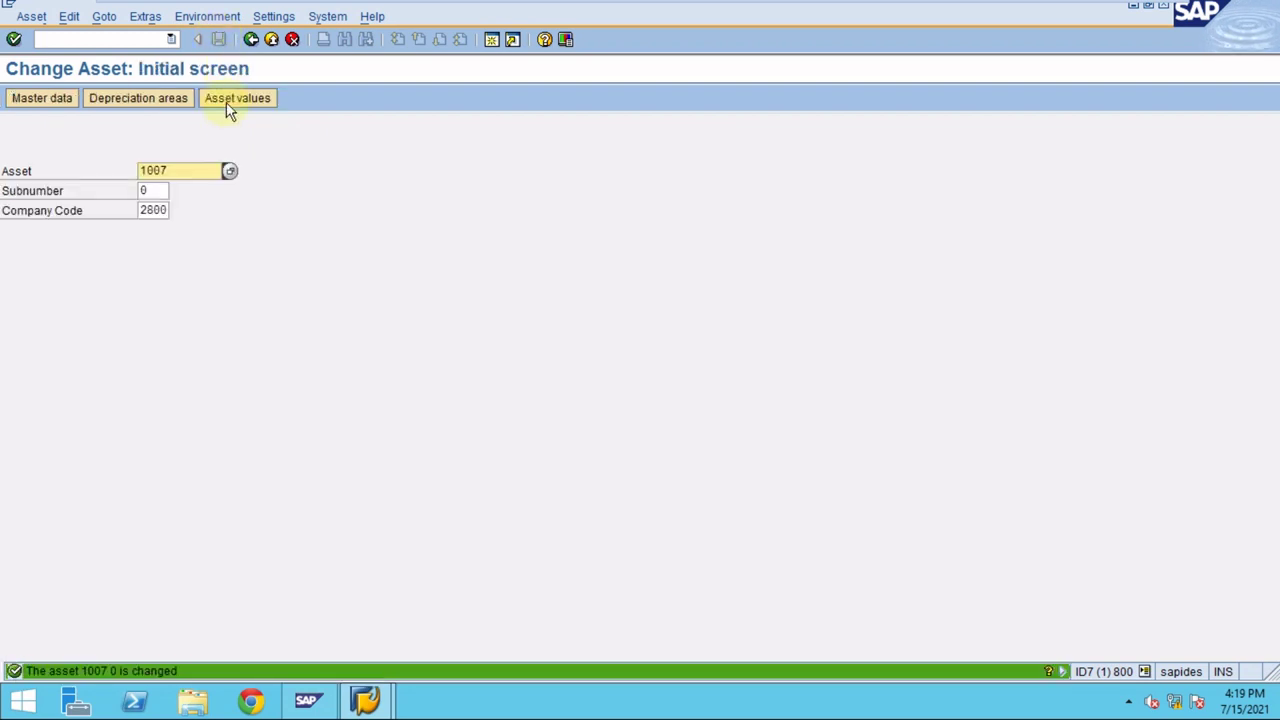
left_click(236, 98)
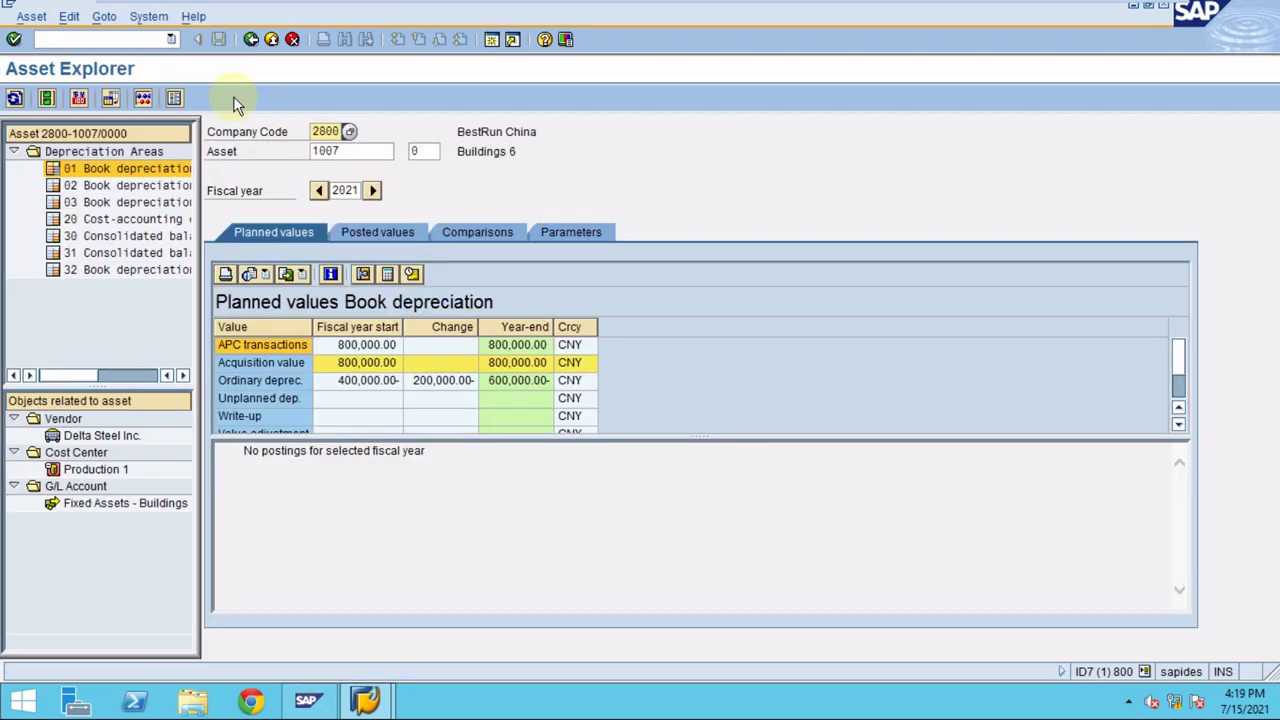
left_click(460, 236)
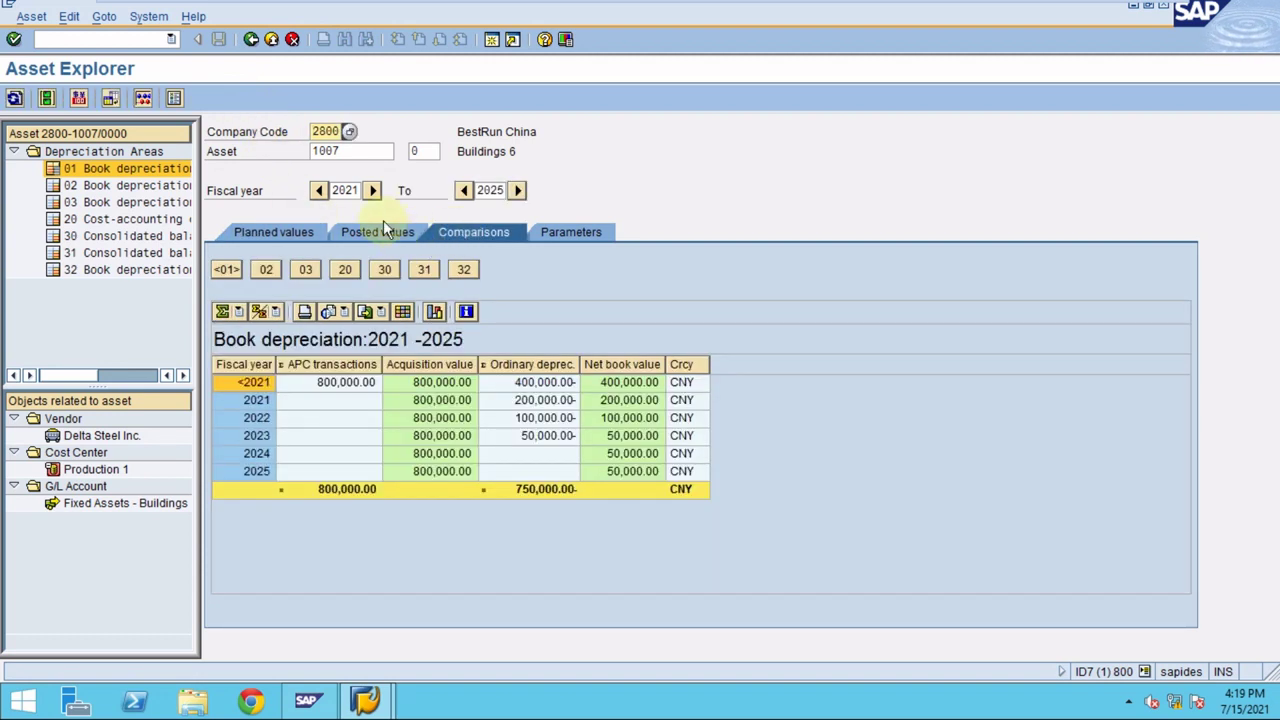
left_click(320, 192)
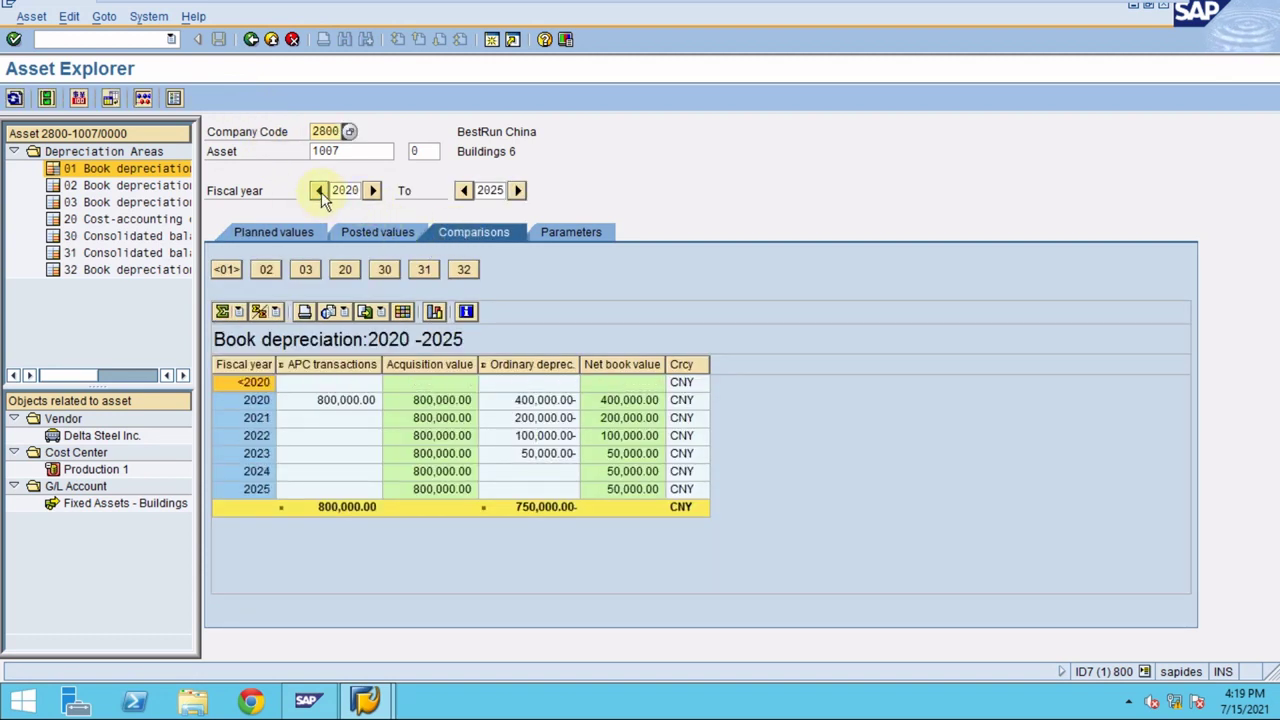
left_click(556, 453)
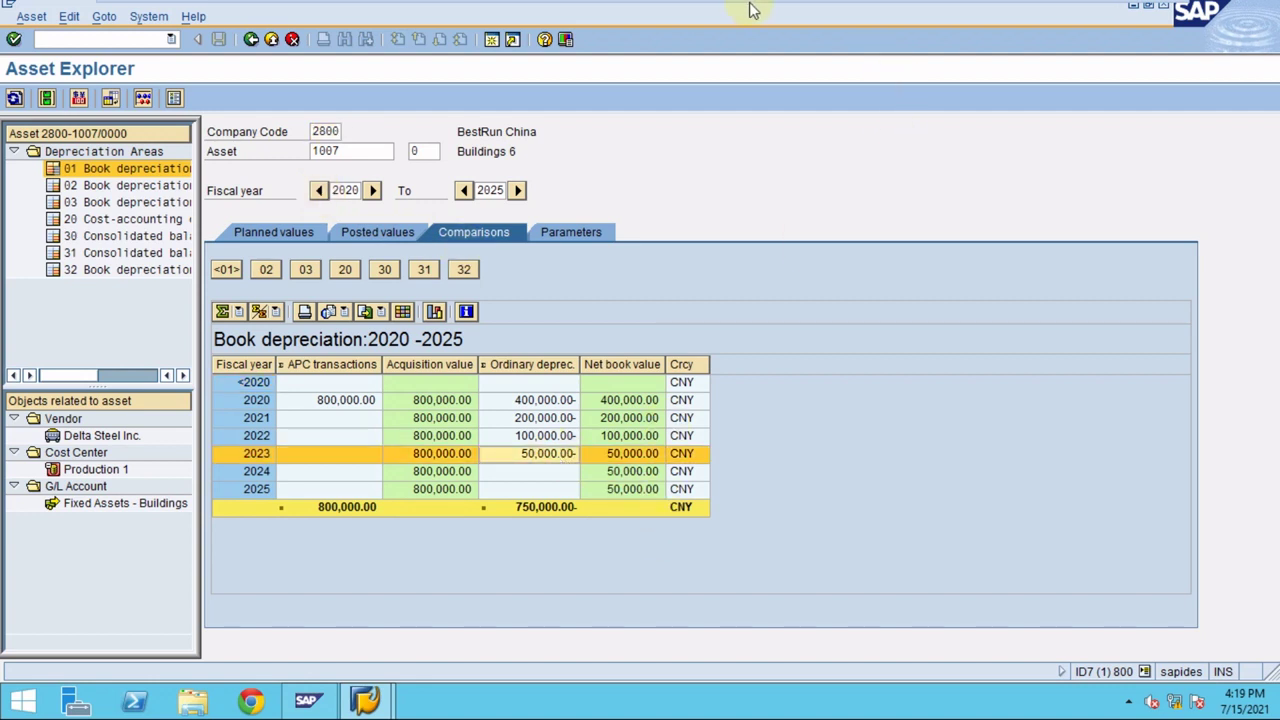
- Leave the VM's full-screen view and show the SAP-FIAA-Course (1) workbook as a window over SAP
mouse_move(700, 8)
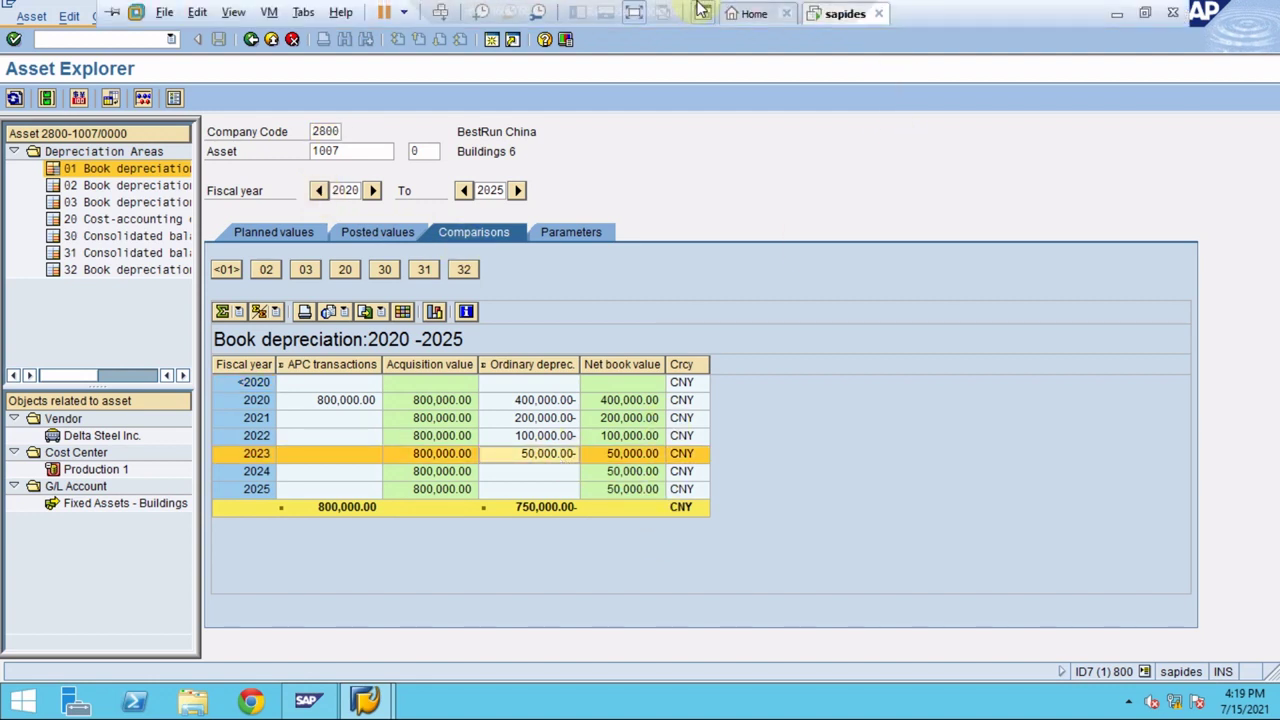
left_click(641, 17)
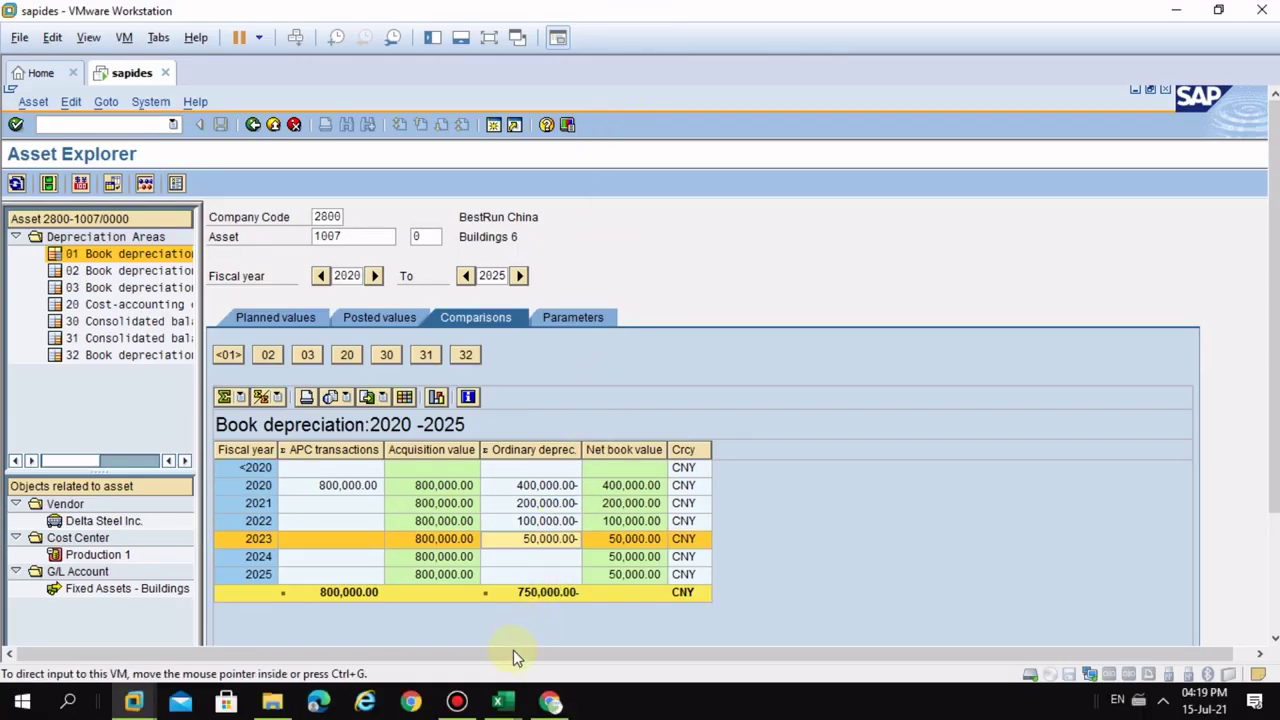
mouse_move(505, 705)
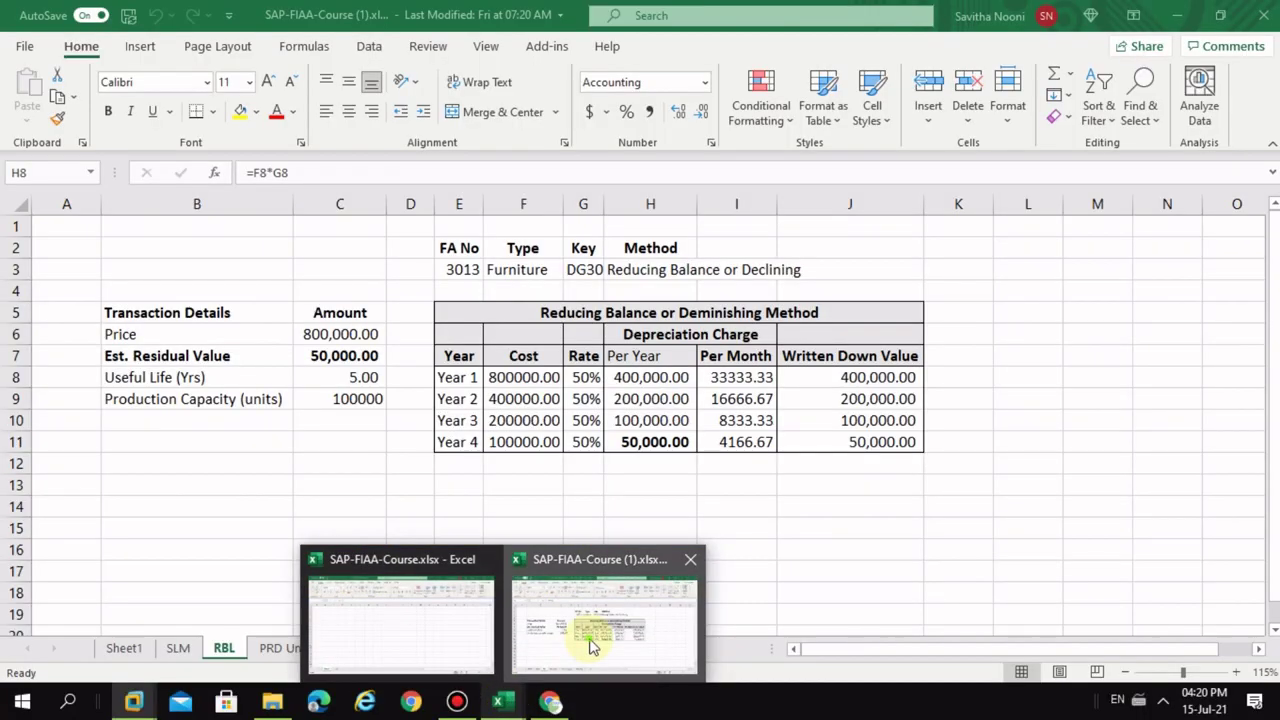
left_click(586, 640)
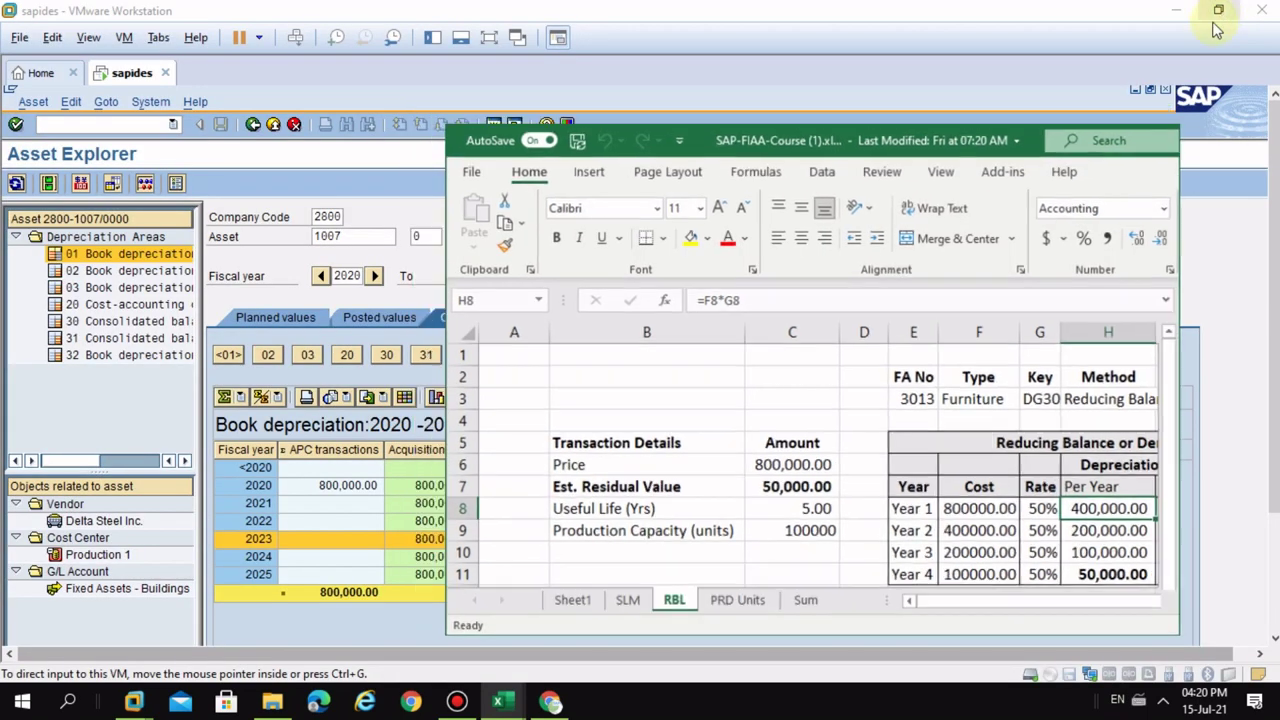
left_click(1220, 15)
- Place the RBL sheet beside Asset Explorer, showing yearly charges of 400,000 down to 50,000
left_click_drag(960, 603, 1010, 612)
scroll(994, 528, "down", 3)
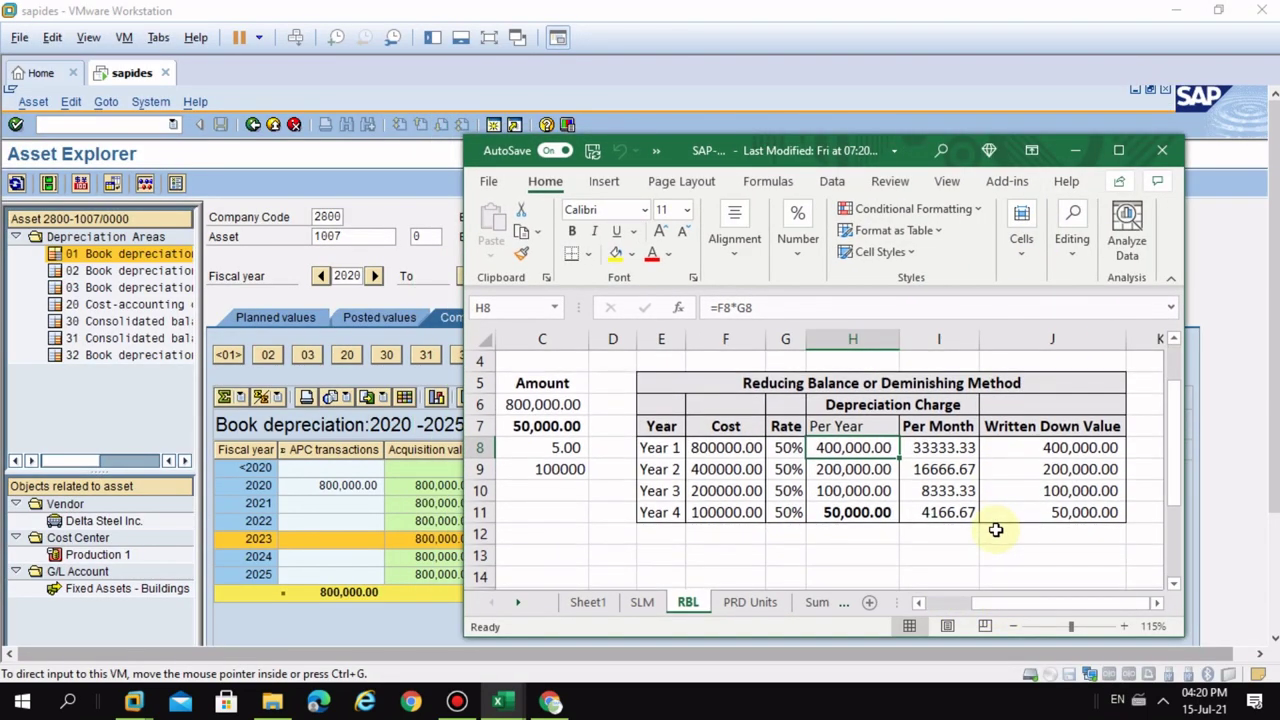
scroll(996, 530, "up", 3)
left_click(666, 405)
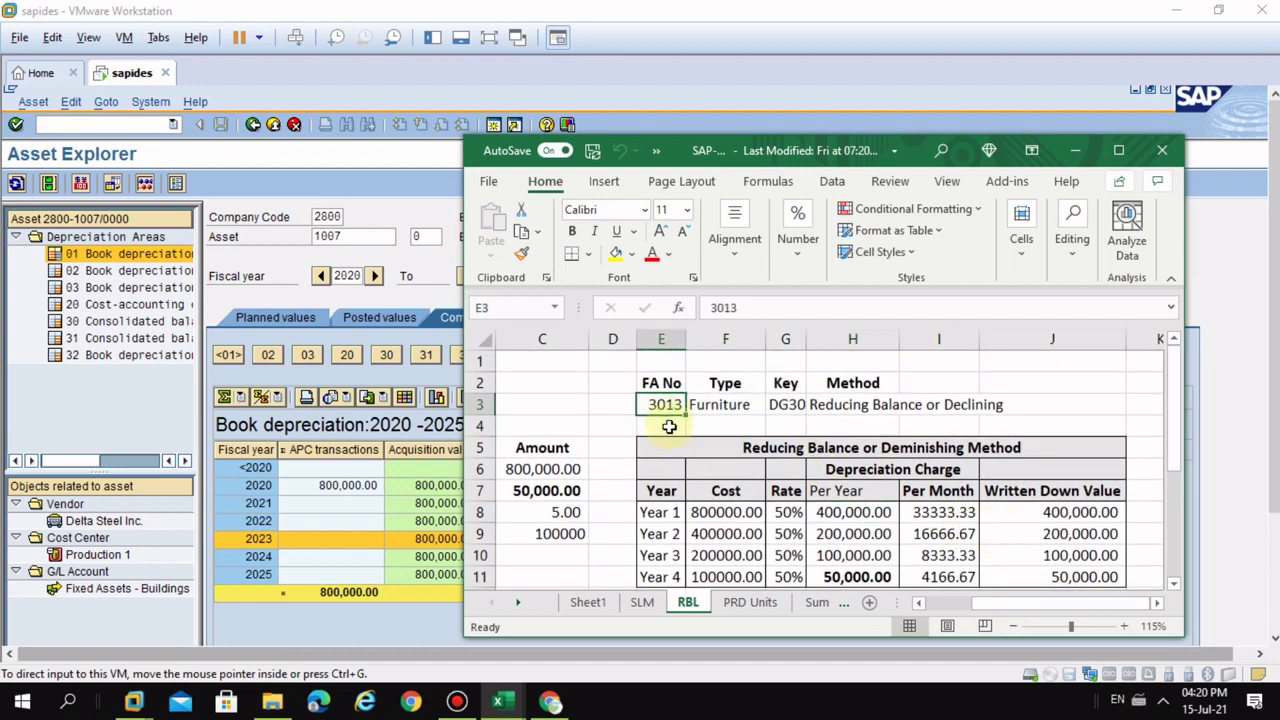
left_click_drag(797, 161, 1028, 136)
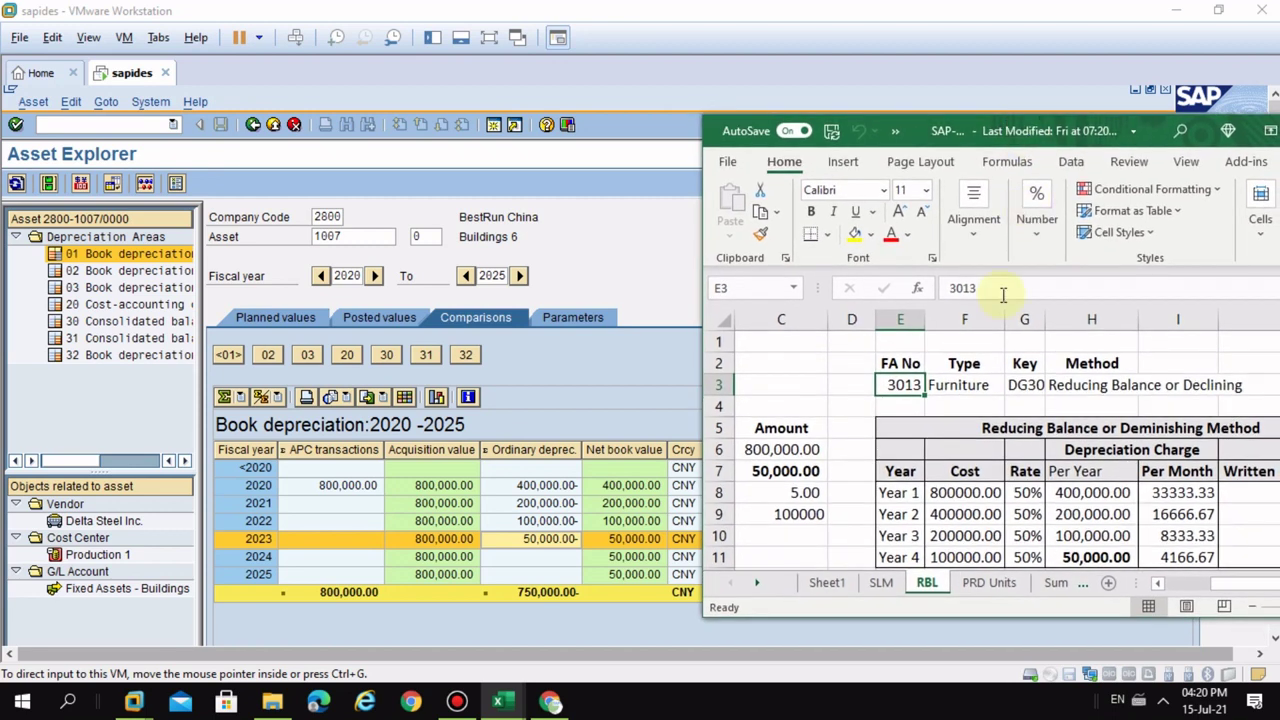
scroll(1000, 363, "down", 1)
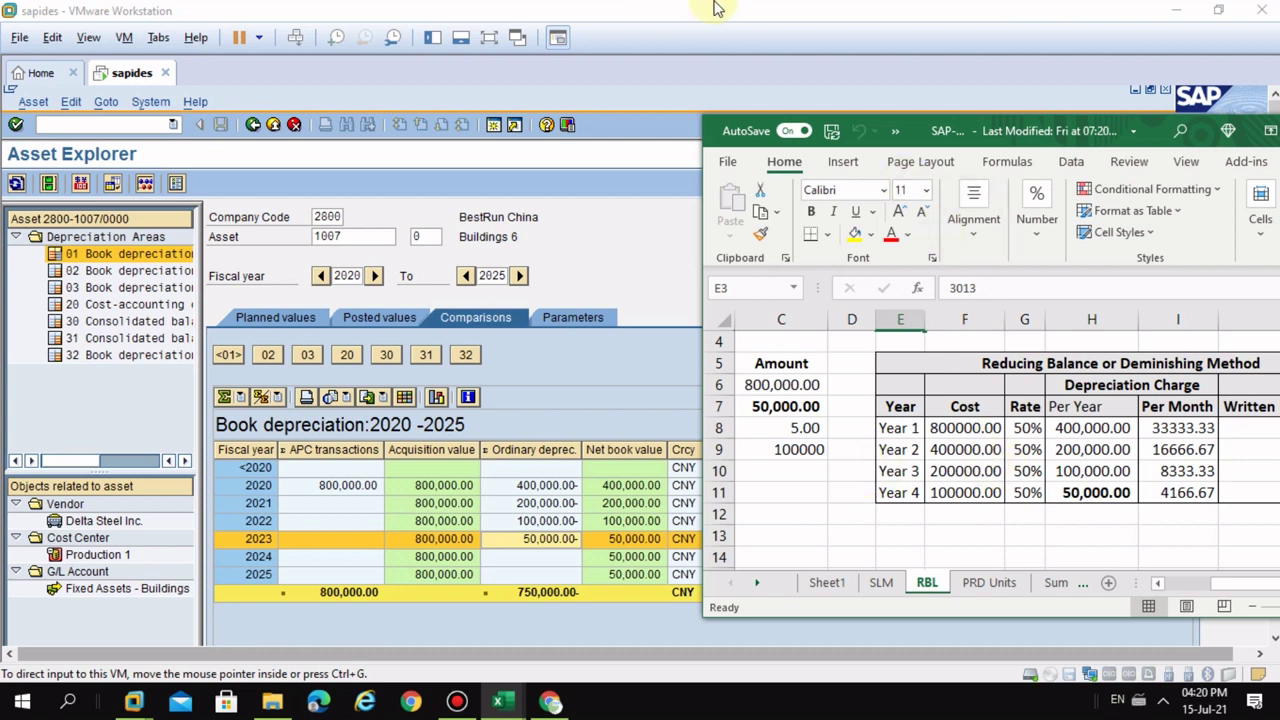
mouse_move(715, 8)
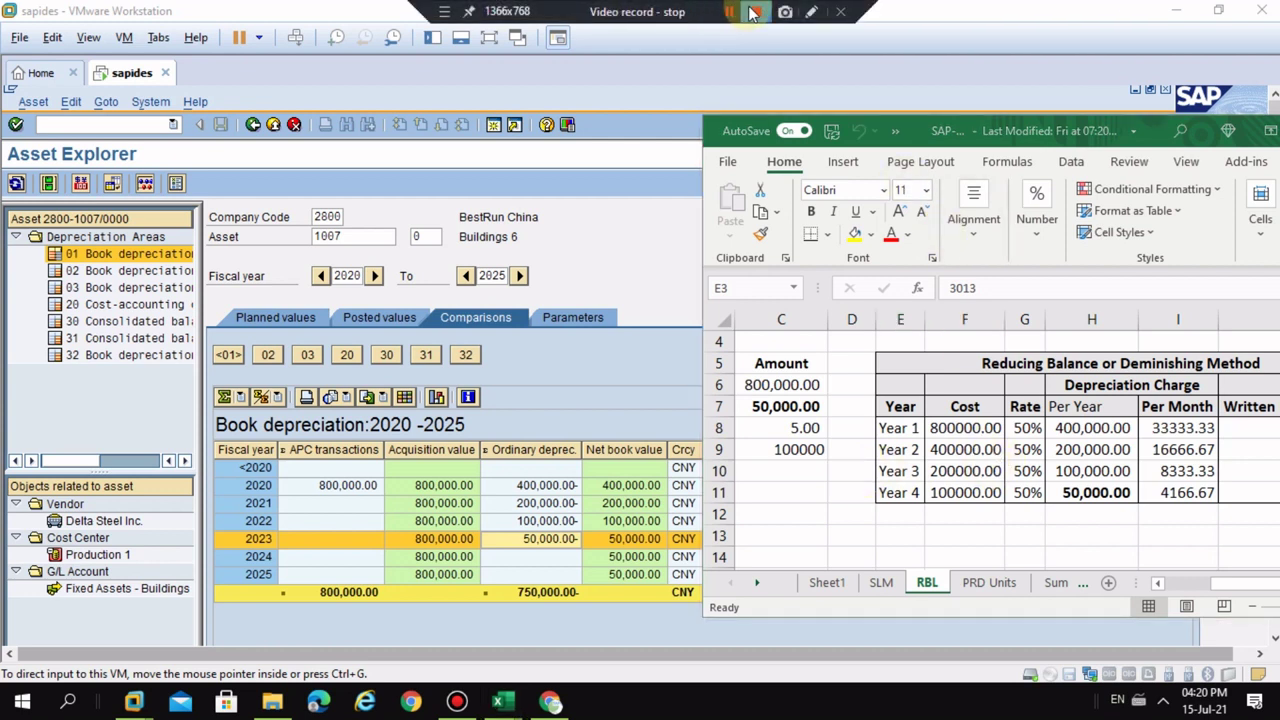
left_click(813, 14)
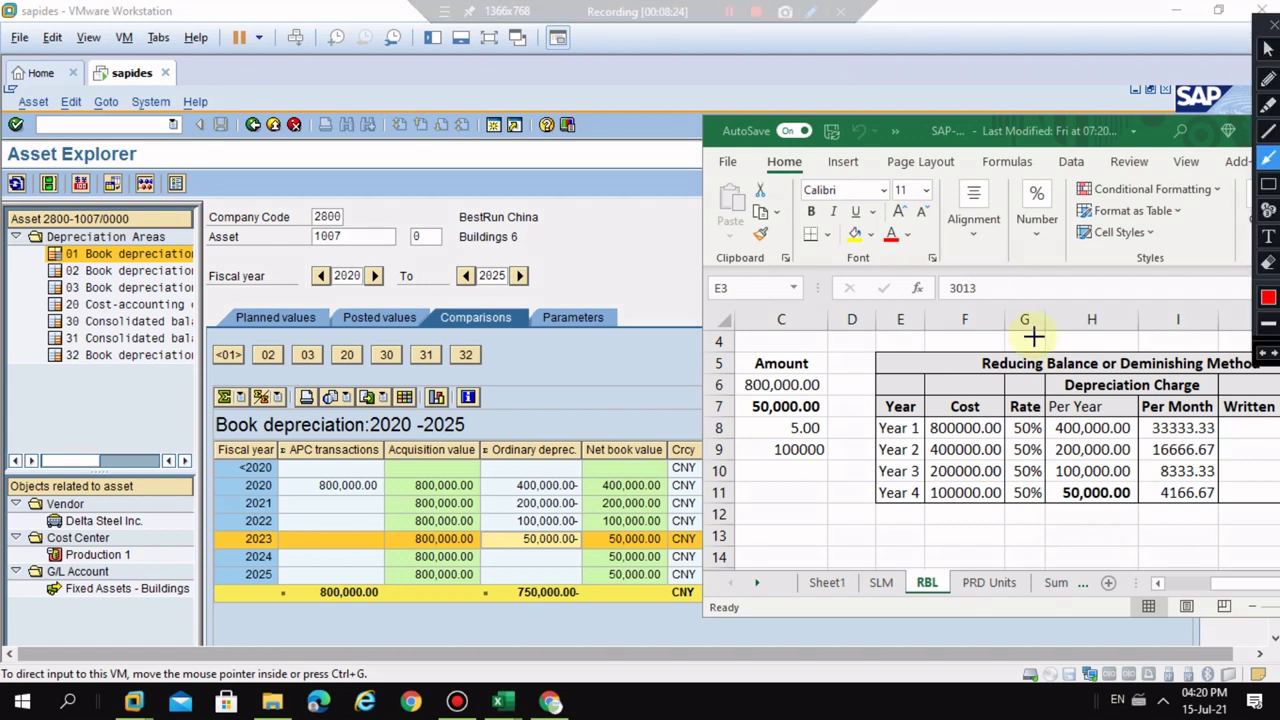
left_click_drag(1043, 392, 1061, 418)
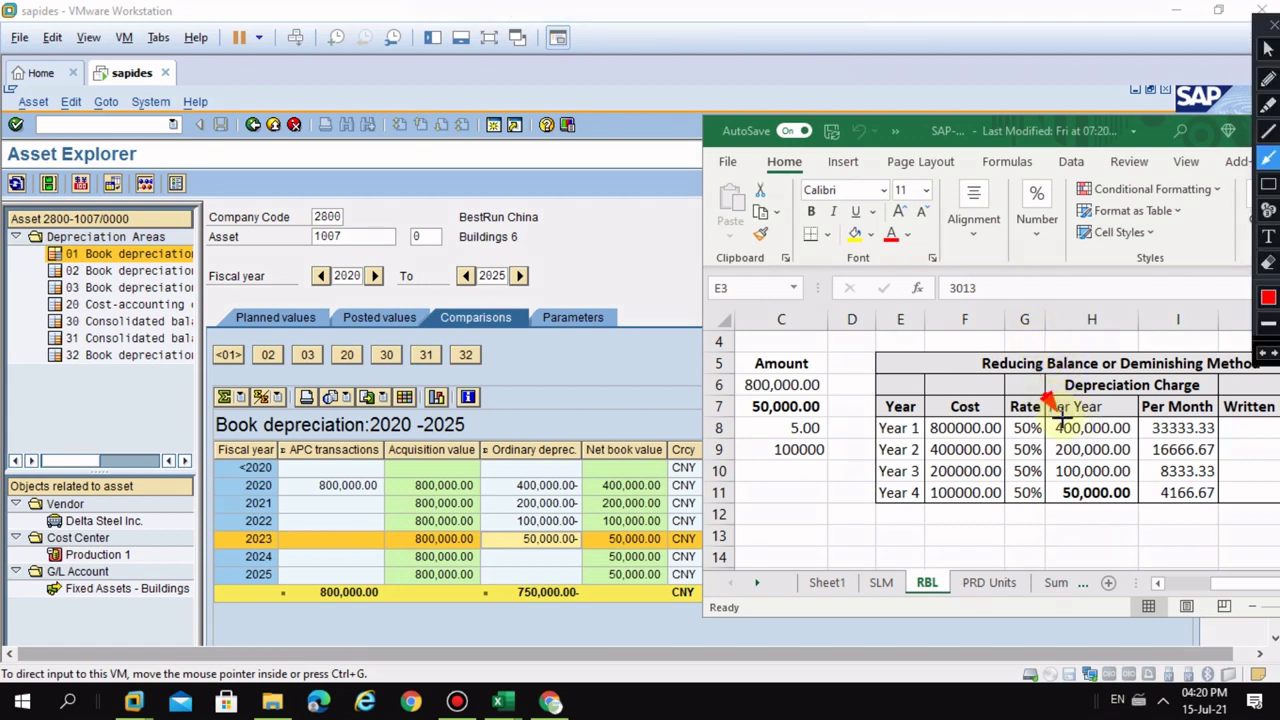
key("Escape")
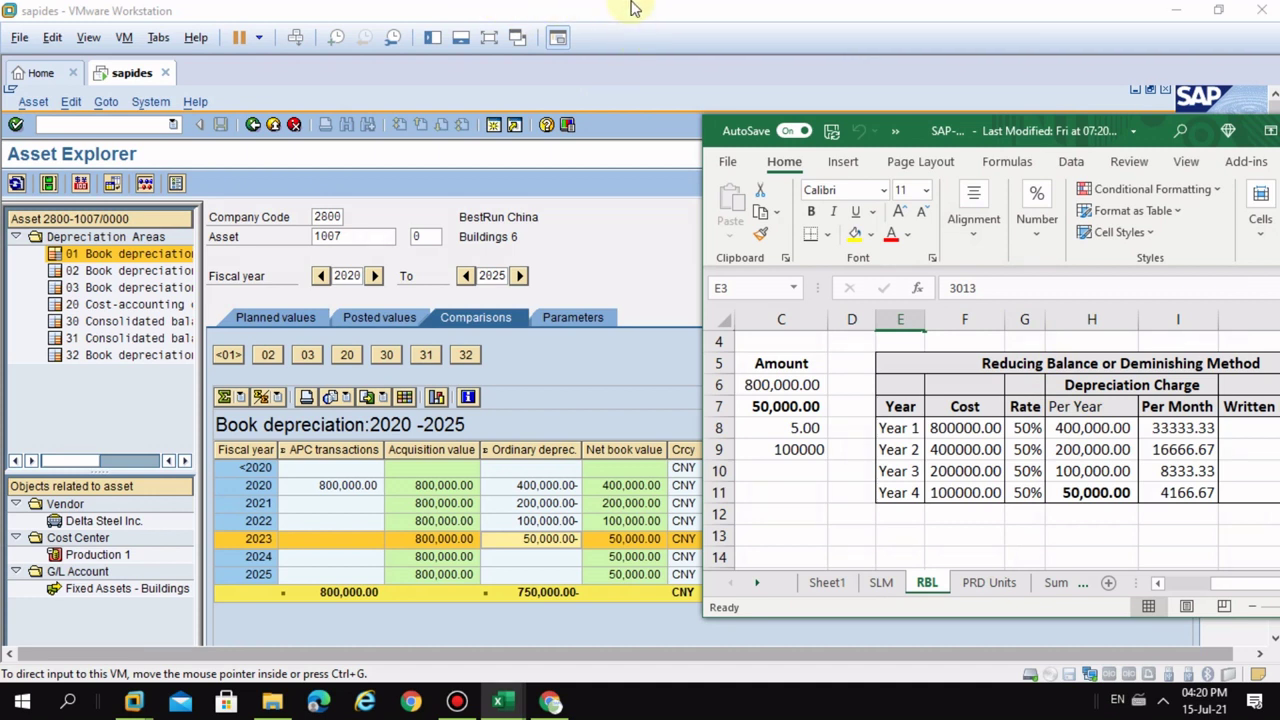
mouse_move(631, 8)
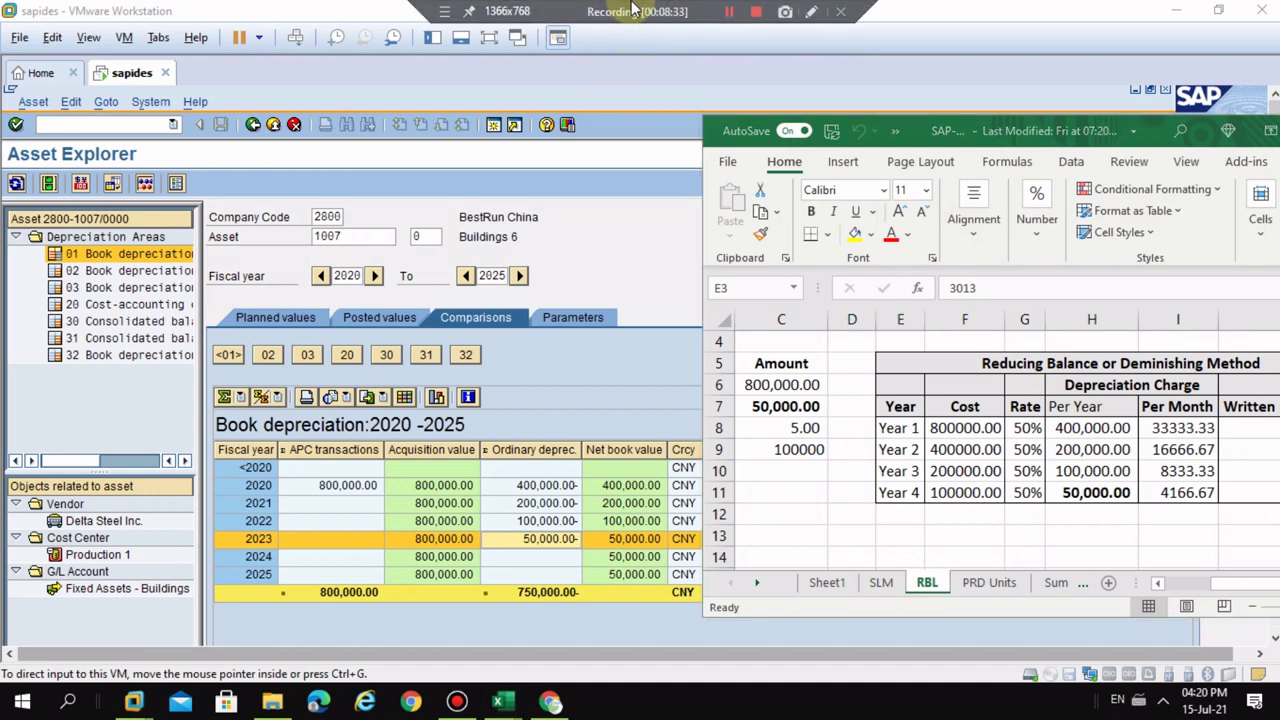
left_click(811, 12)
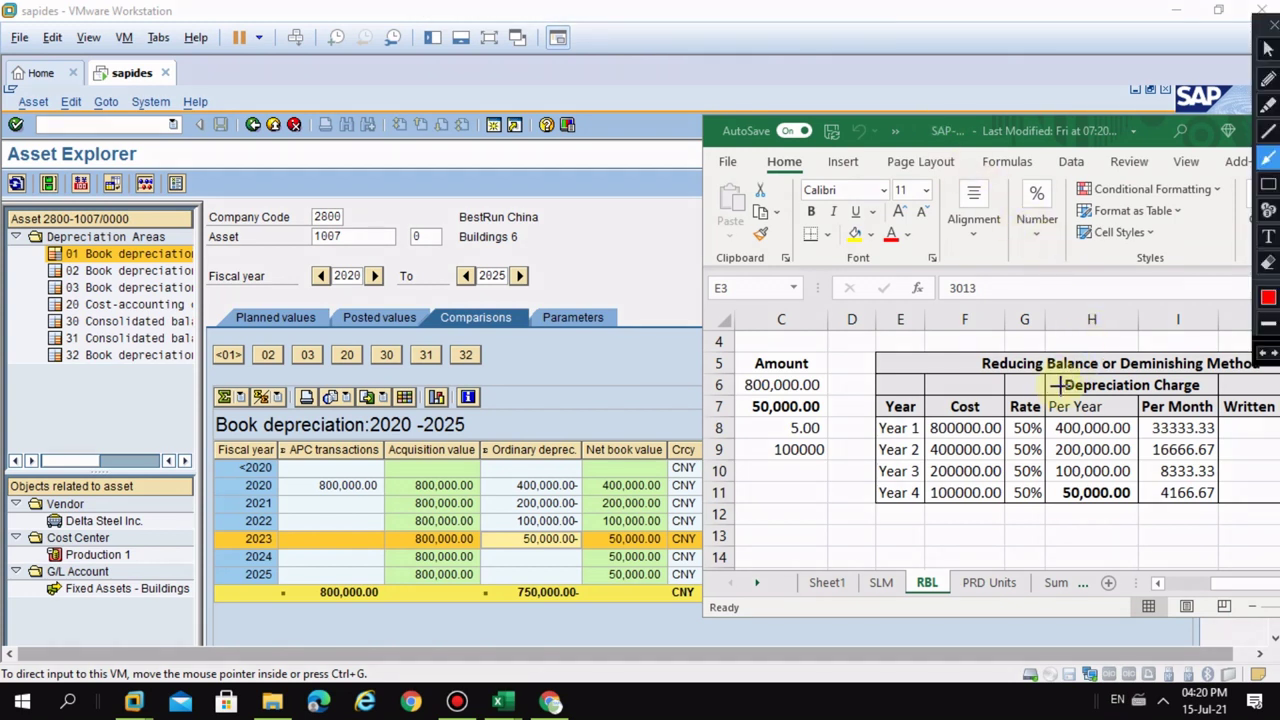
left_click(1267, 190)
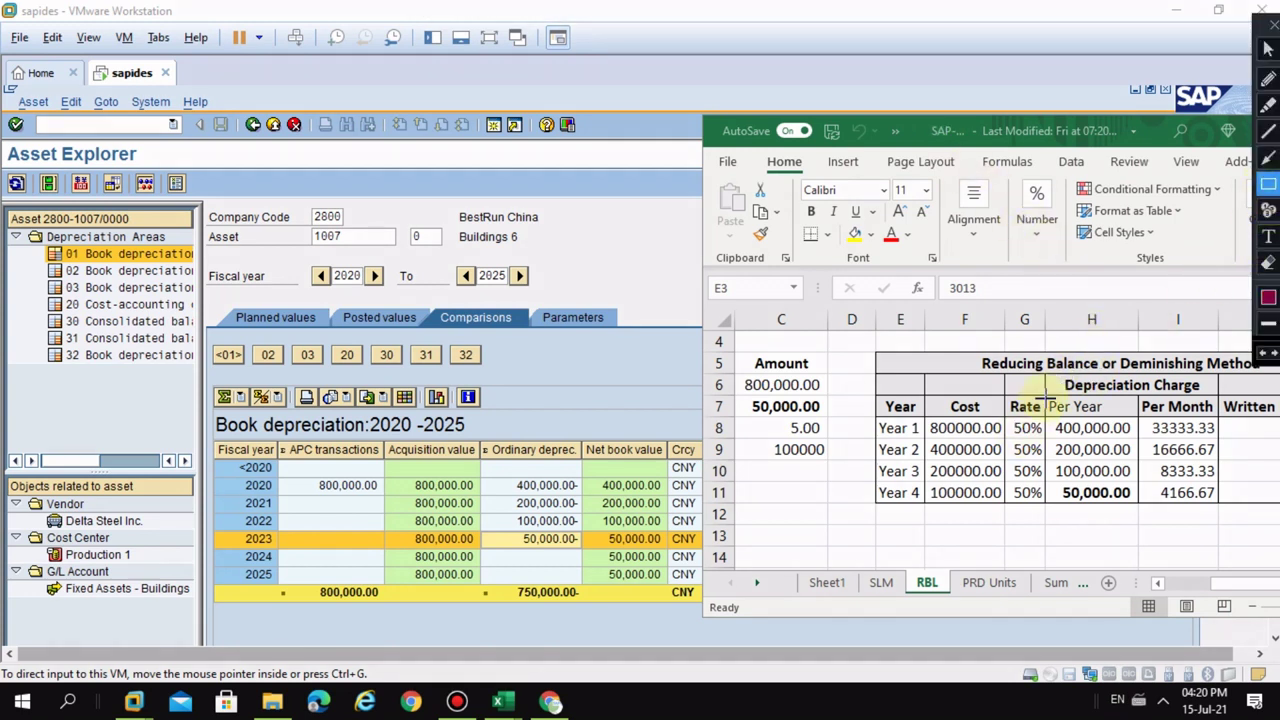
mouse_move(1058, 399)
left_mouse_down()
mouse_move(1128, 457)
mouse_move(1137, 504)
left_mouse_up()
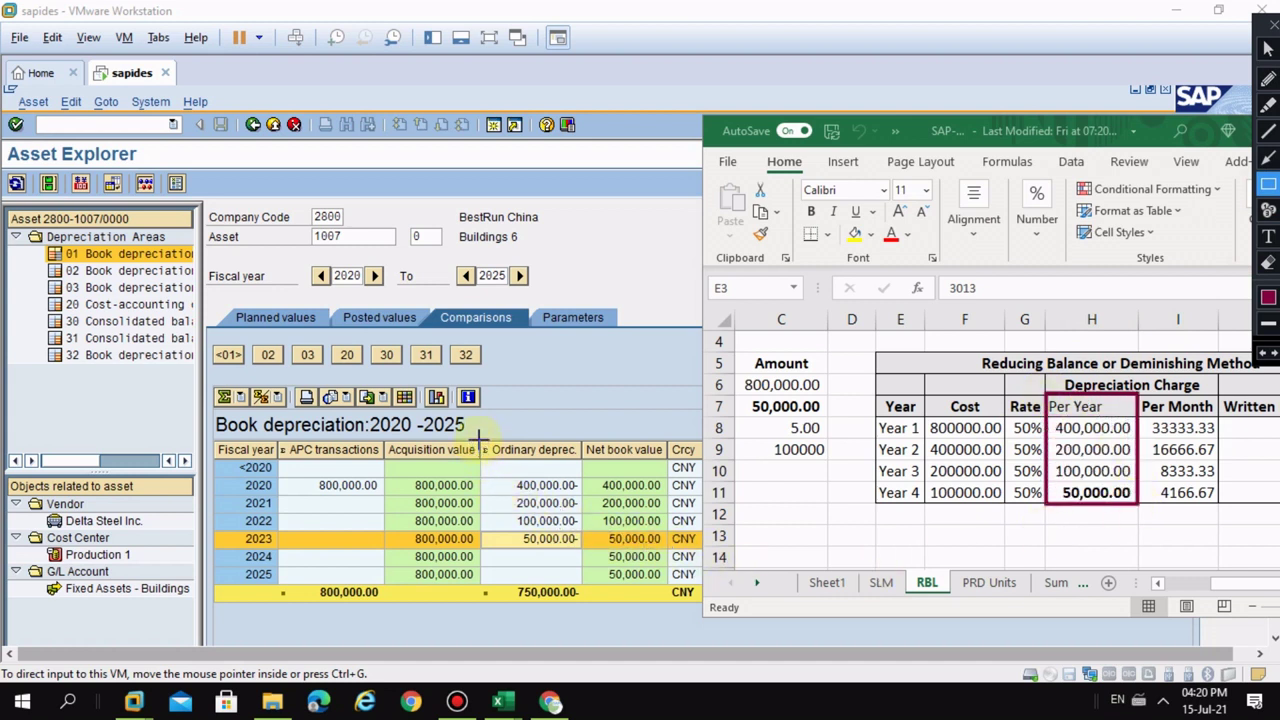
mouse_move(479, 437)
left_mouse_down()
mouse_move(577, 518)
mouse_move(581, 555)
left_mouse_up()
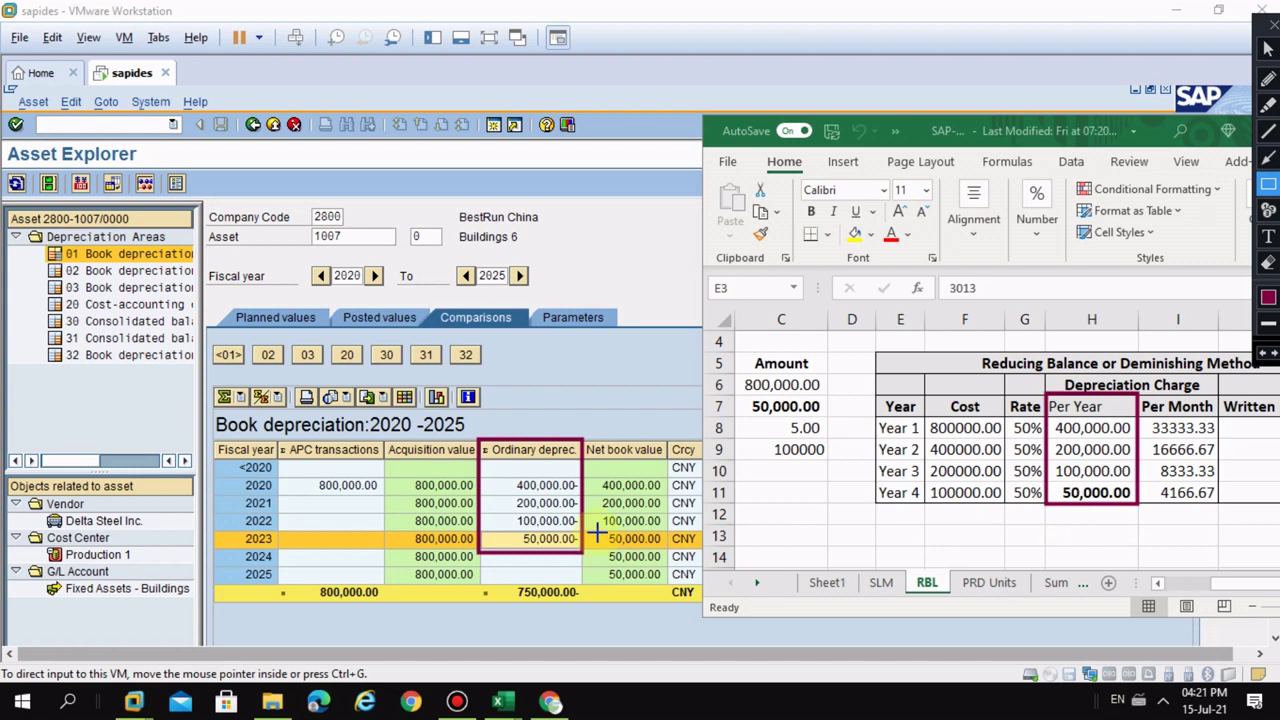
left_click_drag(596, 531, 666, 549)
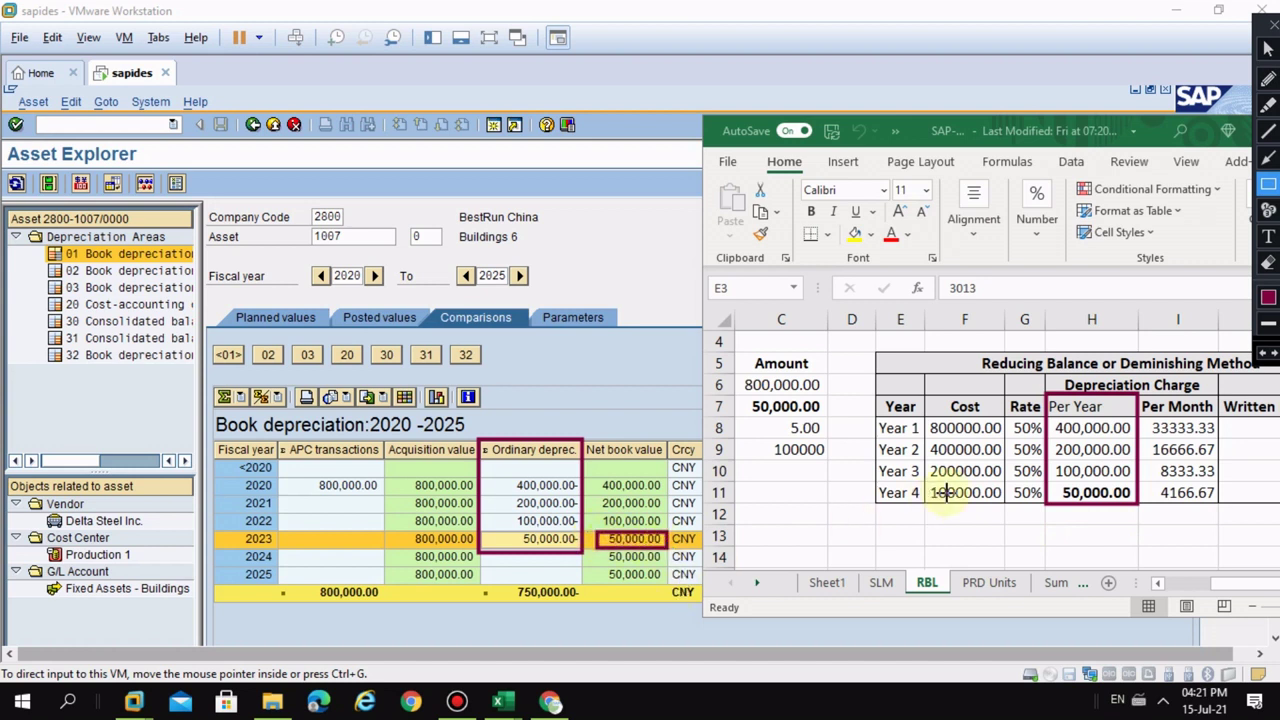
key("Escape")
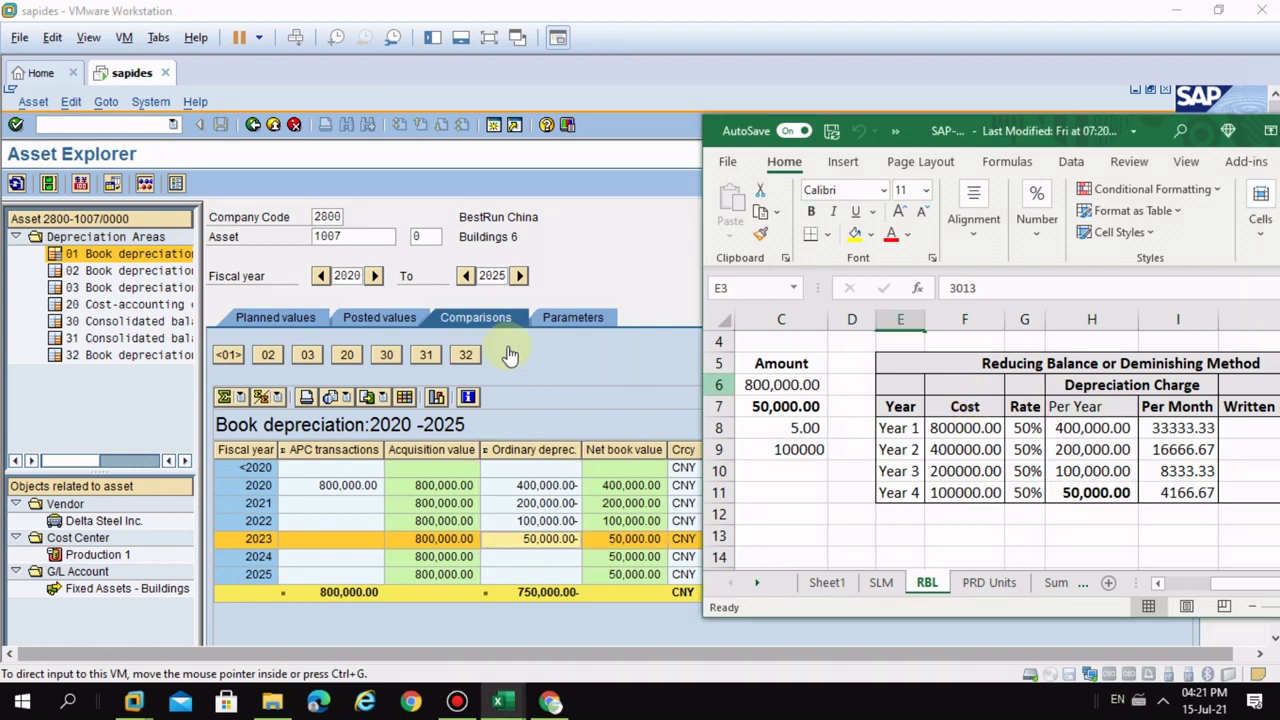
- Show 2020 posted values: planned depreciation 200,000.00 in period 6, then 33,333.33 monthly
left_click(278, 316)
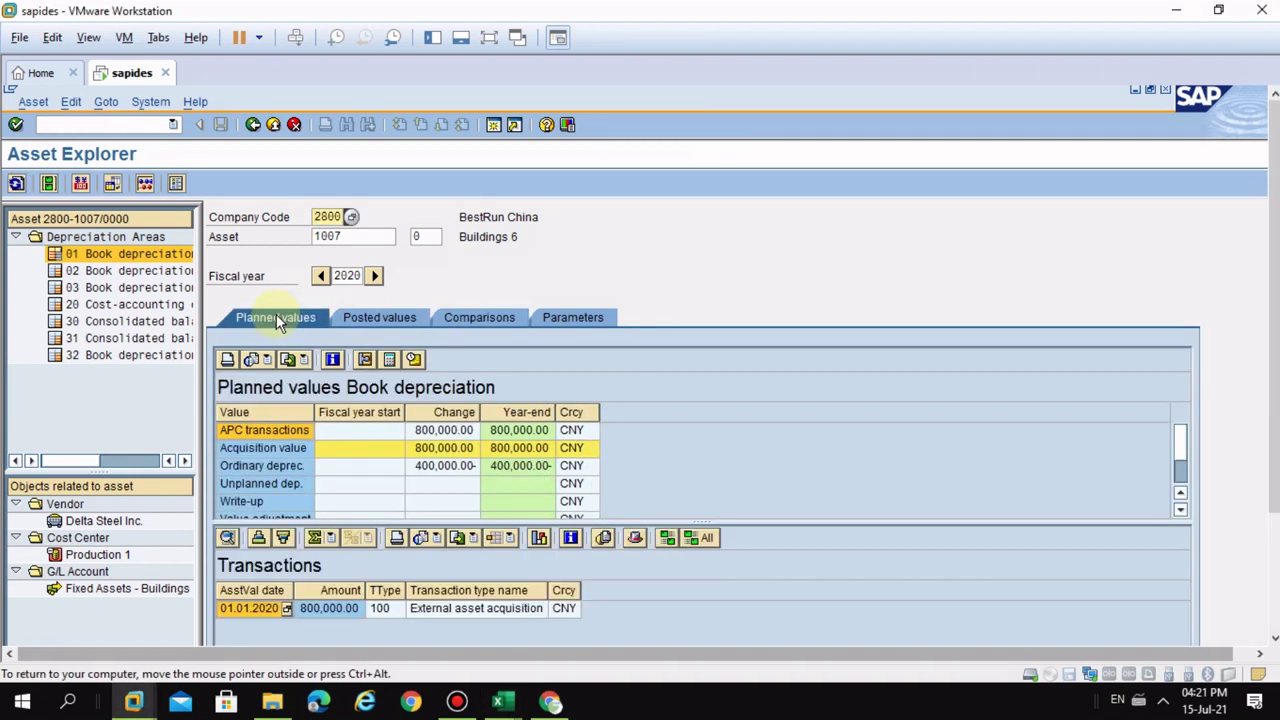
left_click(362, 320)
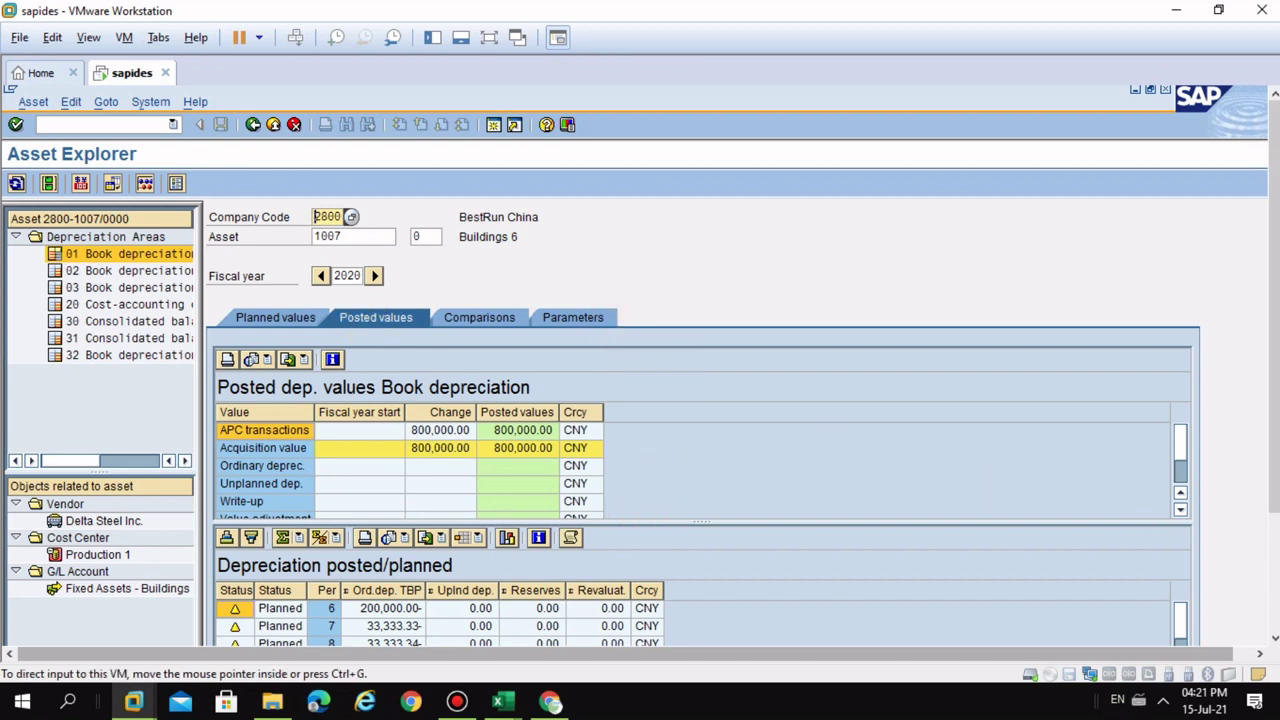
scroll(1268, 511, "down", 3)
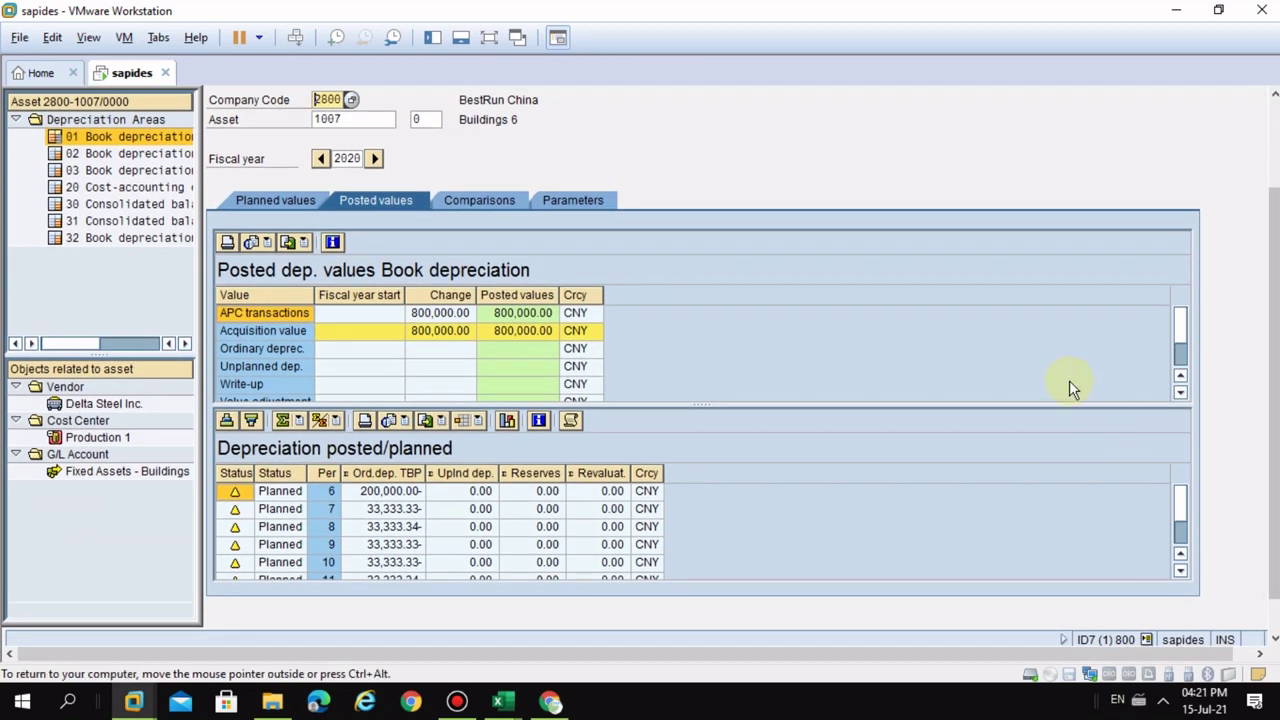
key("alt+Tab")
key("alt+Tab")
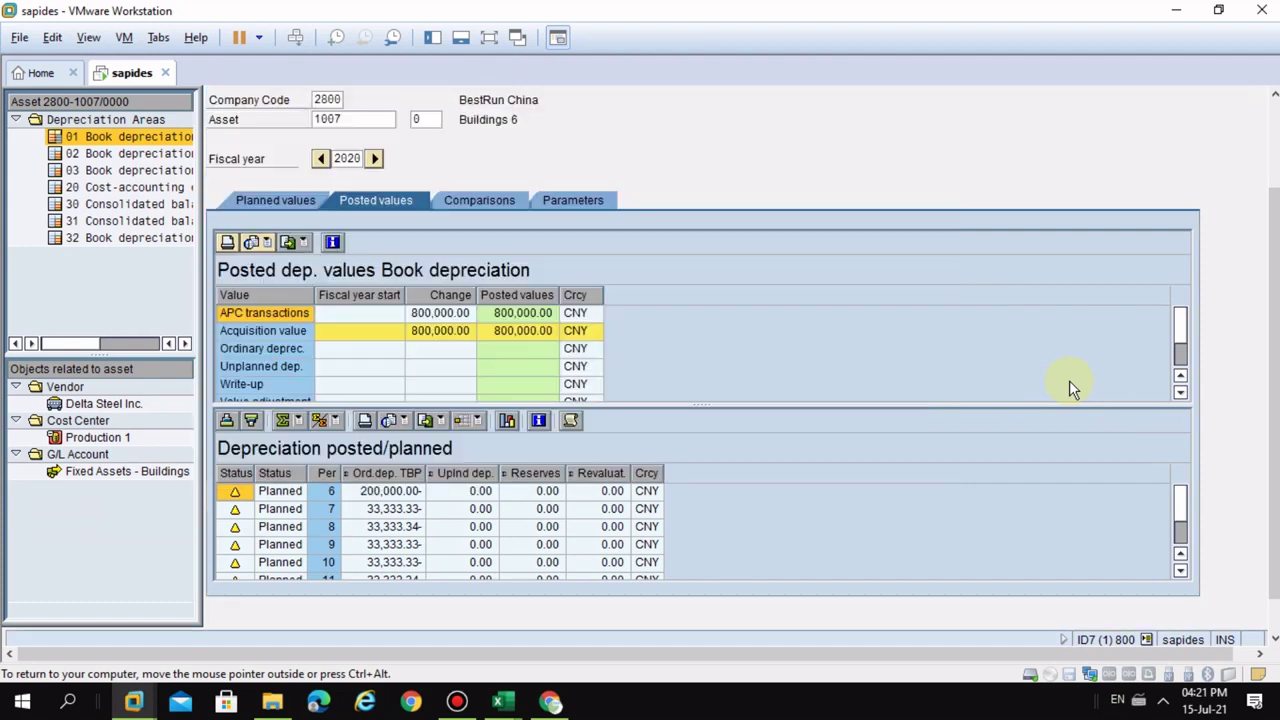
- Bring the SAP-FIAA-Course (1) workbook forward and select I8's Year 1 per-month formula (=H8/12)
mouse_move(503, 705)
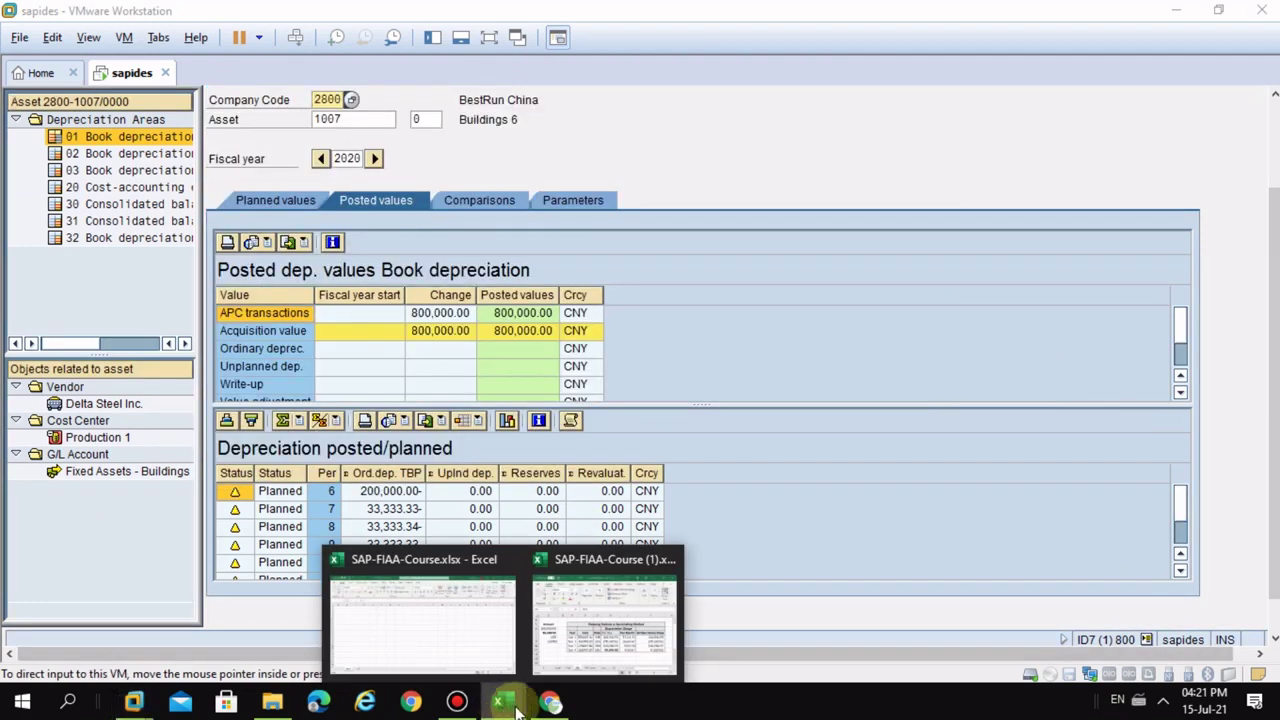
left_click(606, 631)
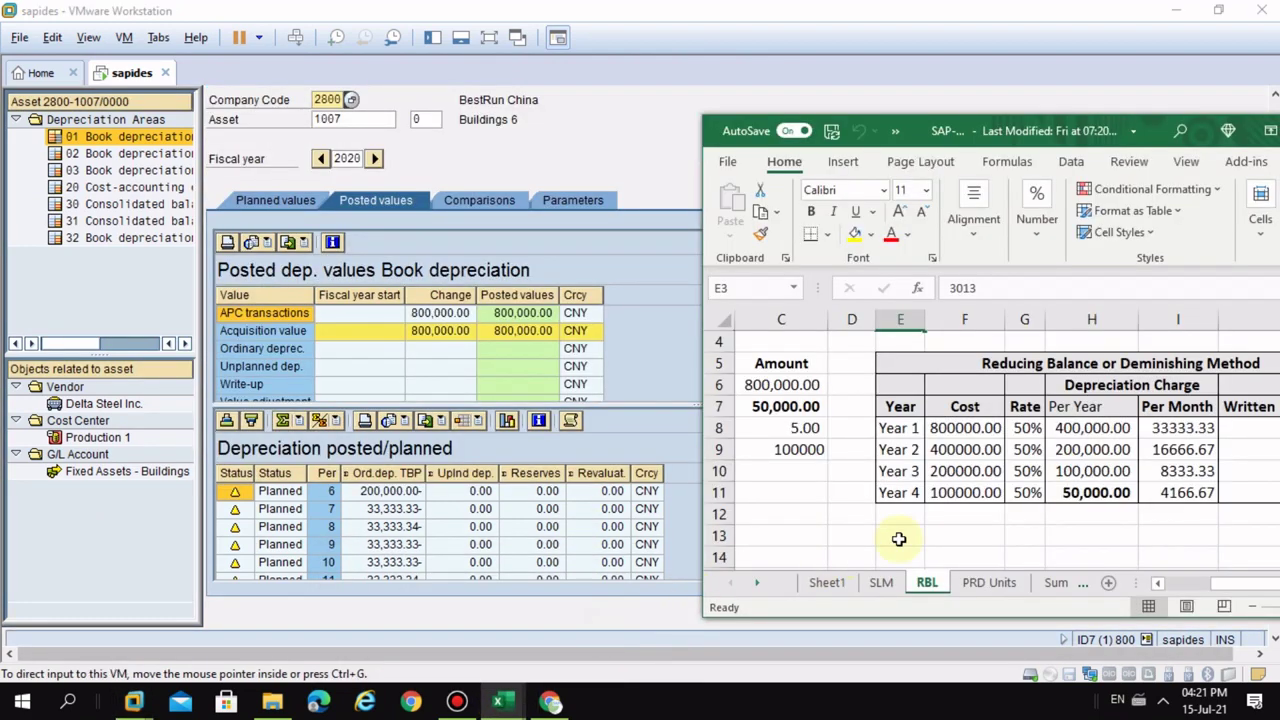
left_click(1170, 432)
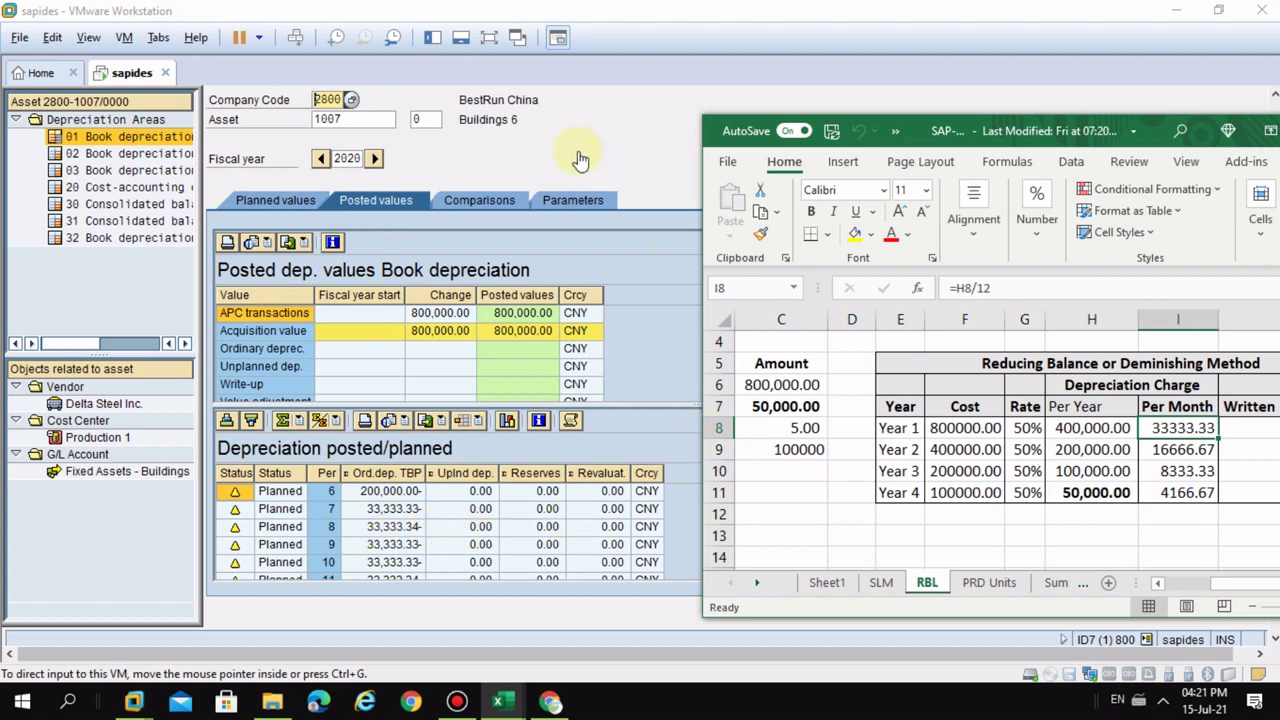
- Annotate a line linking SAP's 33,333.33 monthly amount to I8 and box planned periods 6–10
mouse_move(720, 8)
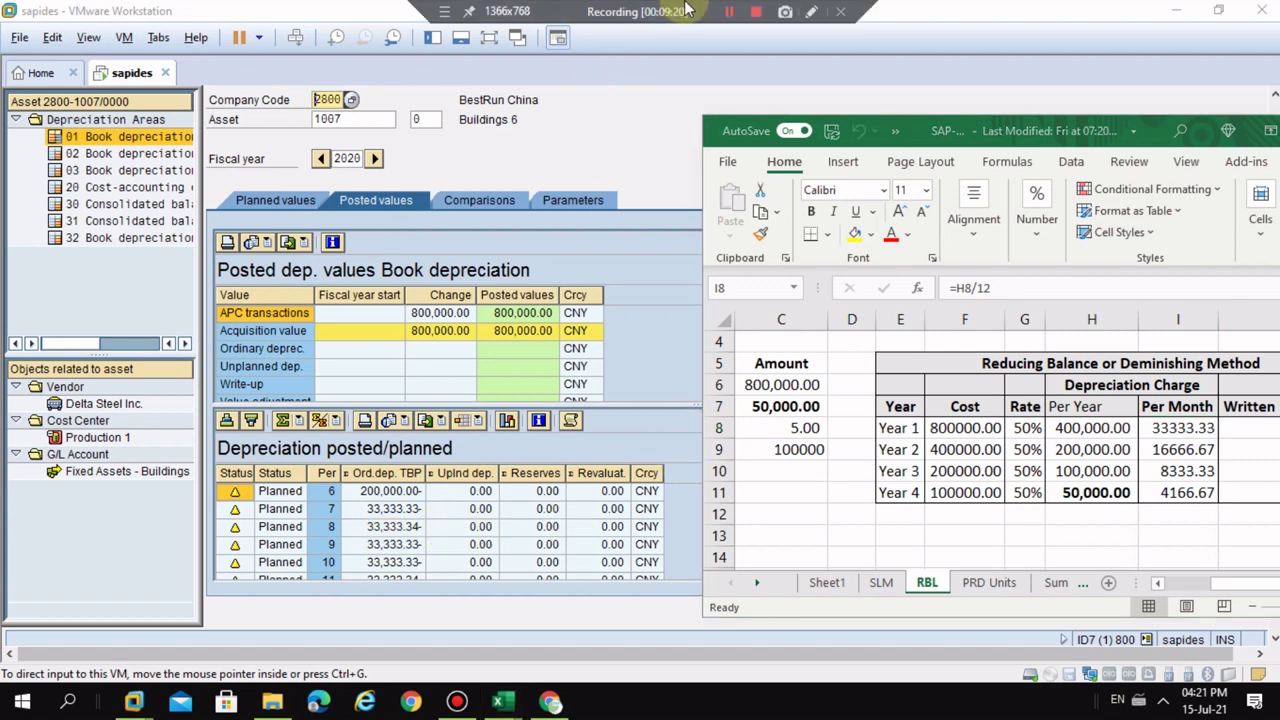
left_click(814, 10)
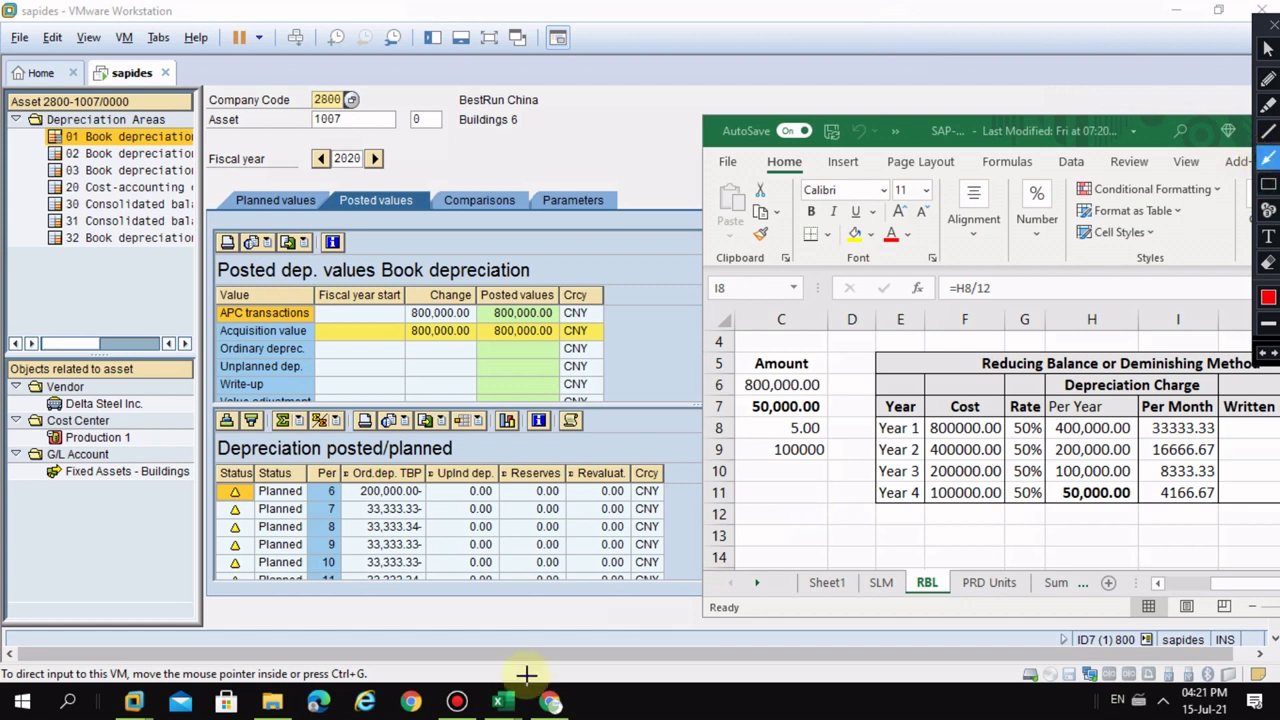
mouse_move(418, 509)
left_mouse_down()
mouse_move(735, 490)
mouse_move(1030, 428)
mouse_move(1153, 428)
left_mouse_up()
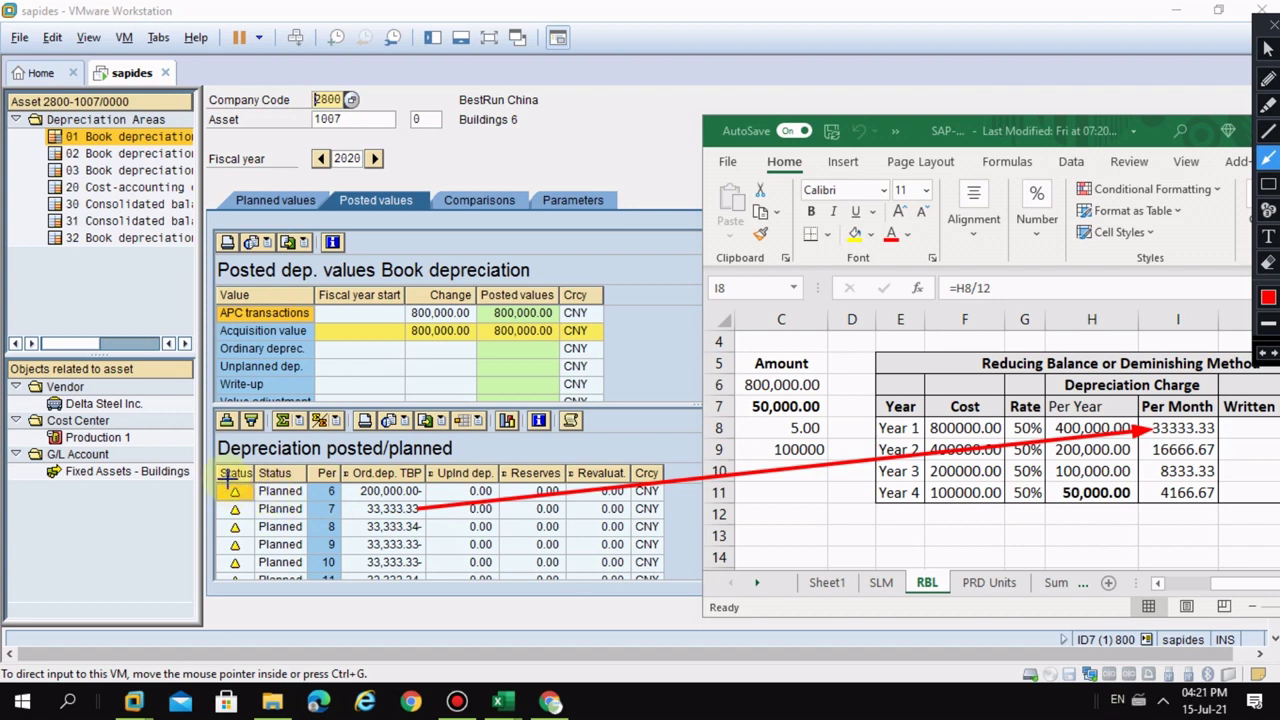
left_click(1268, 183)
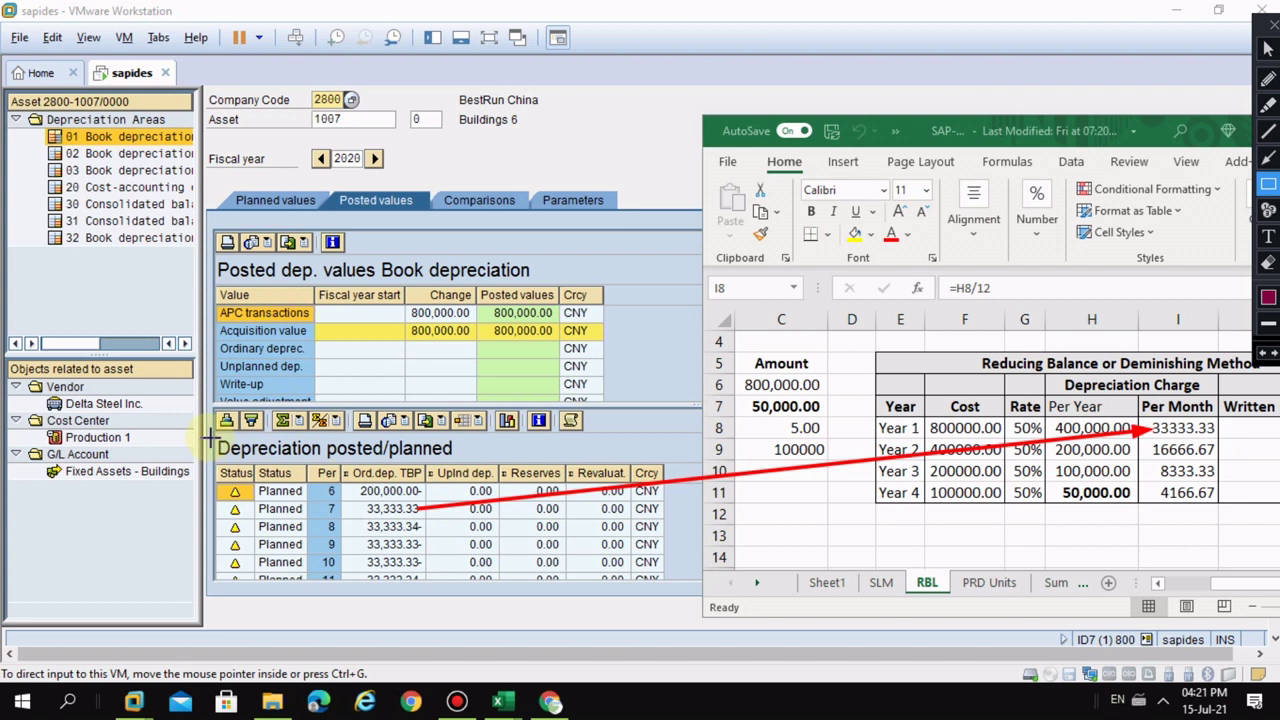
mouse_move(214, 462)
left_mouse_down()
mouse_move(325, 530)
mouse_move(312, 570)
mouse_move(340, 576)
left_mouse_up()
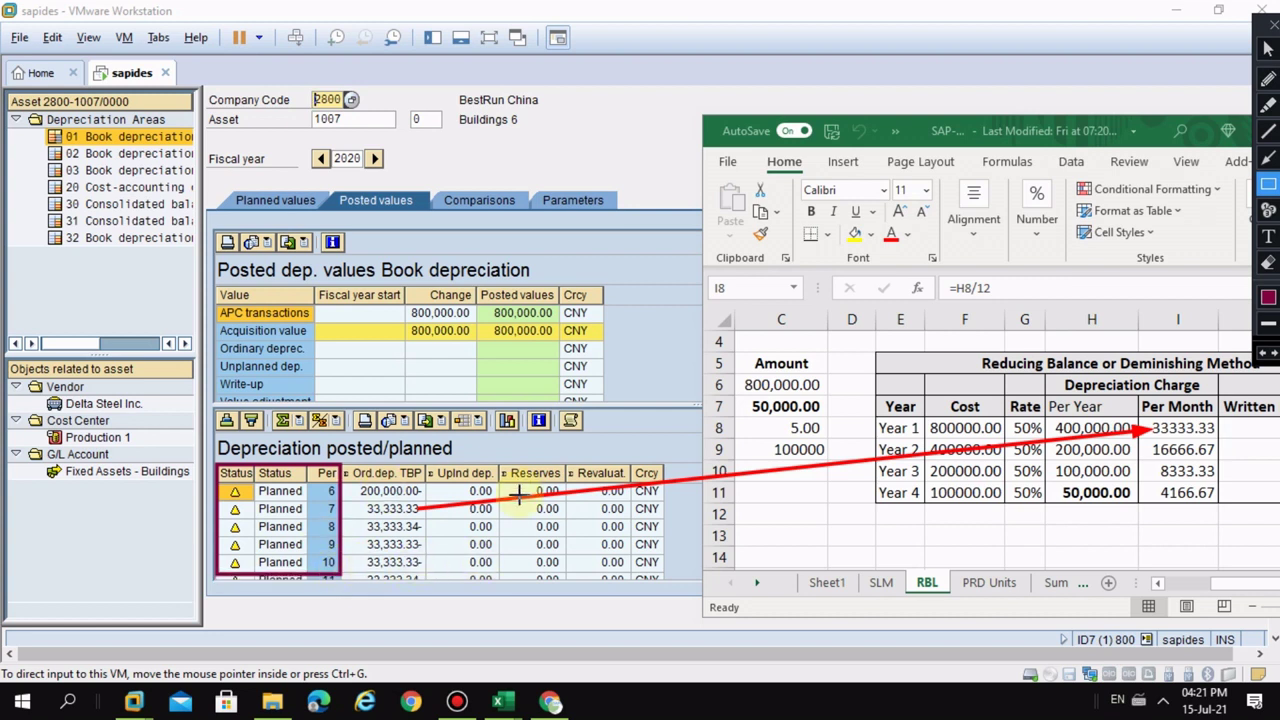